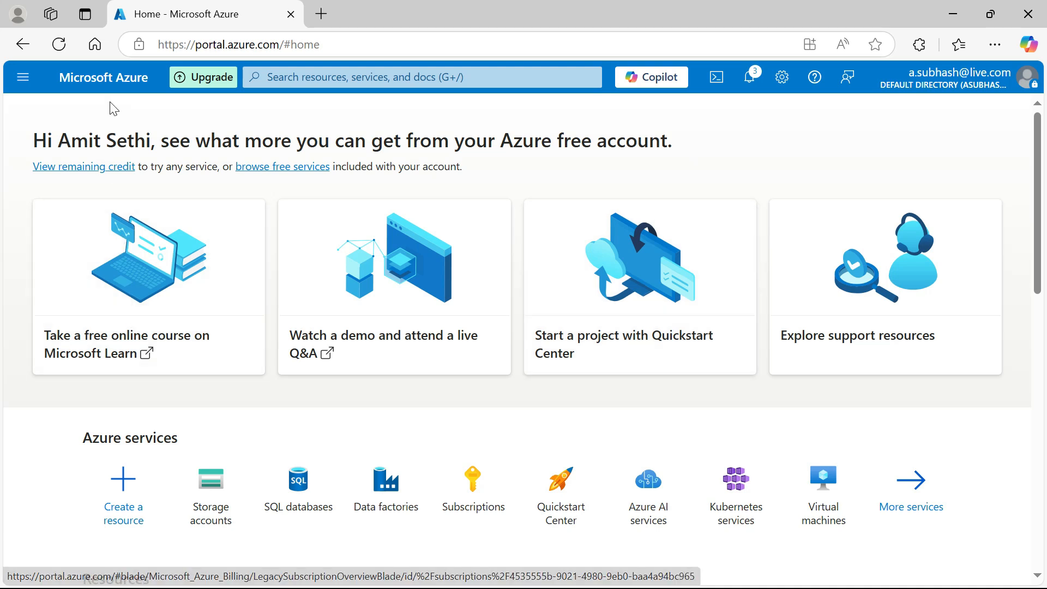
Open the pocsourceblob container in the pocstorageaccdemo storage account
click(16, 92)
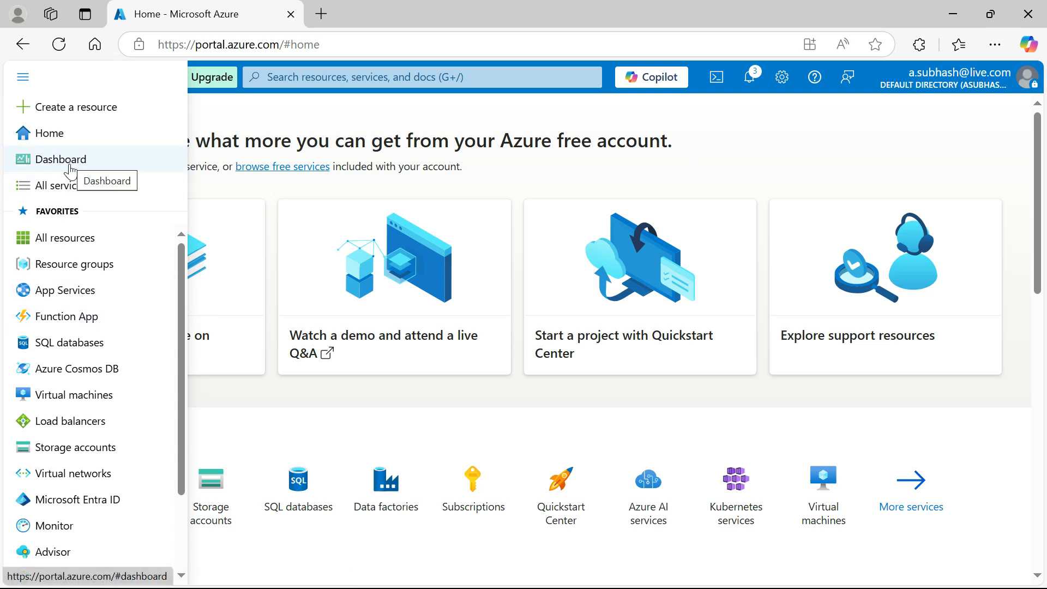
click(76, 446)
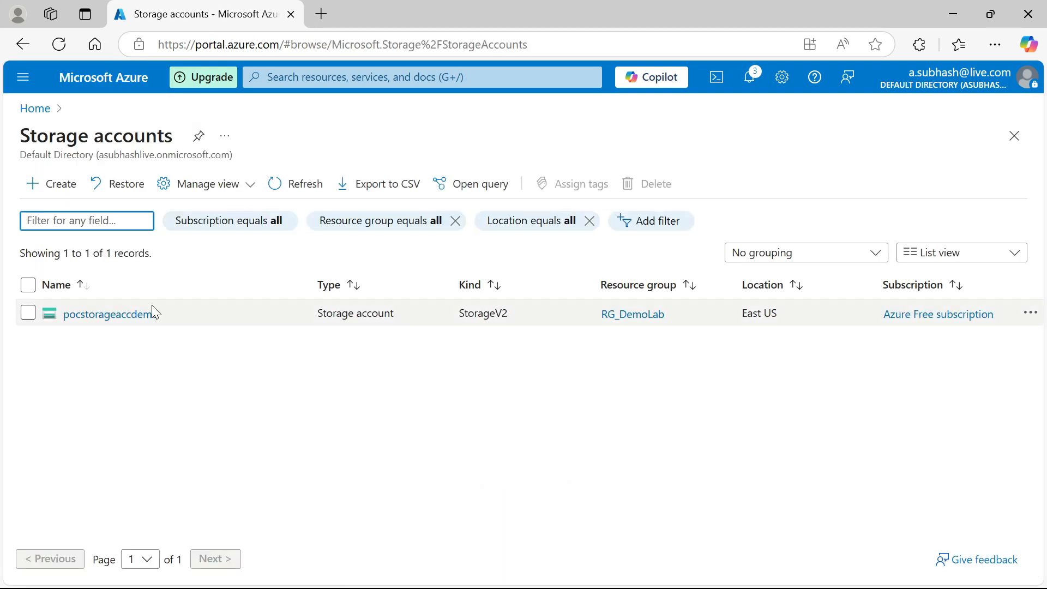
click(138, 315)
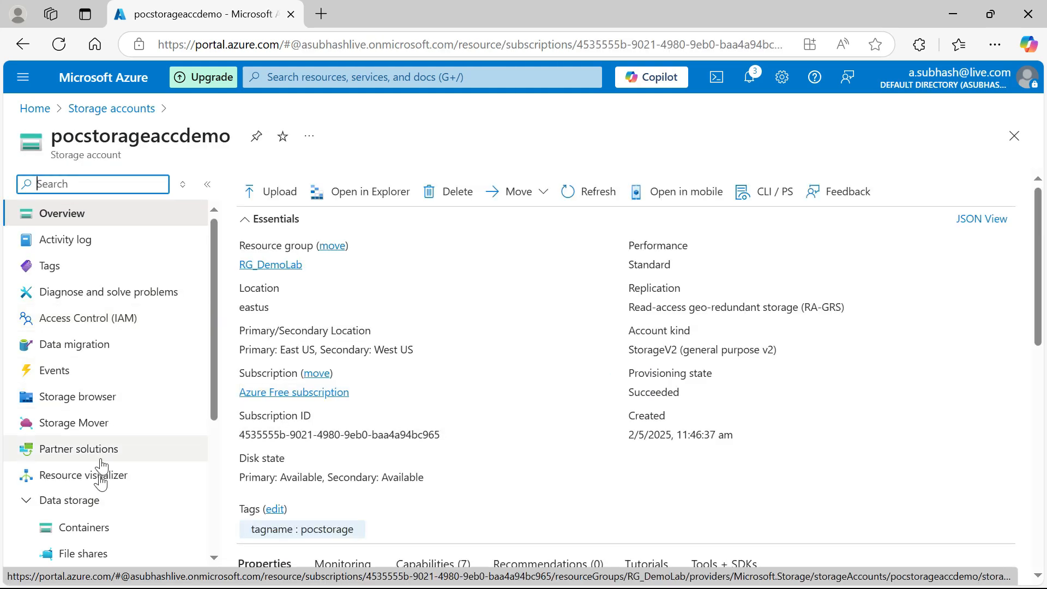
click(74, 526)
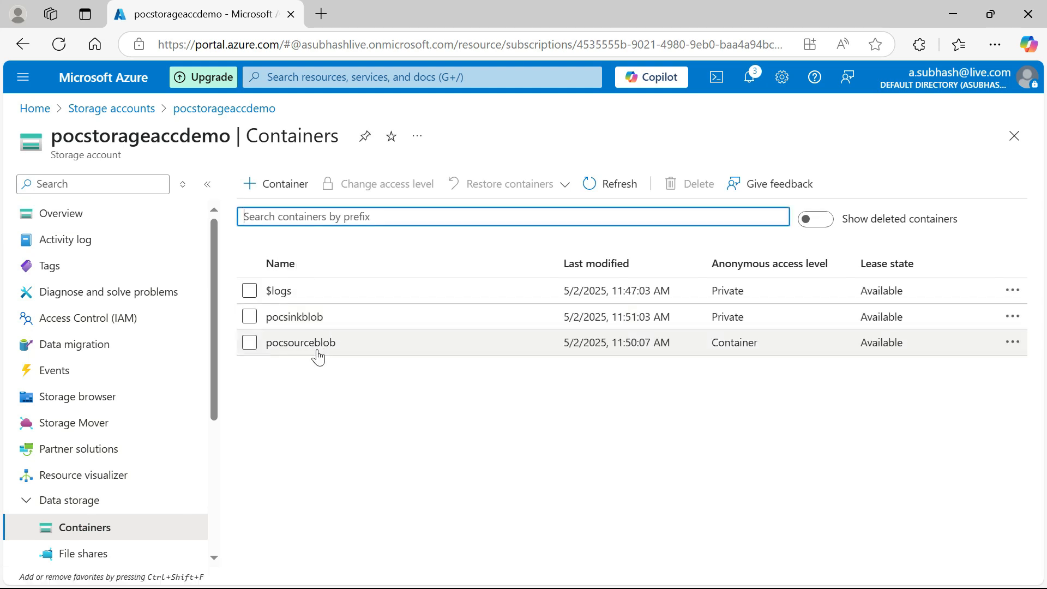
click(316, 352)
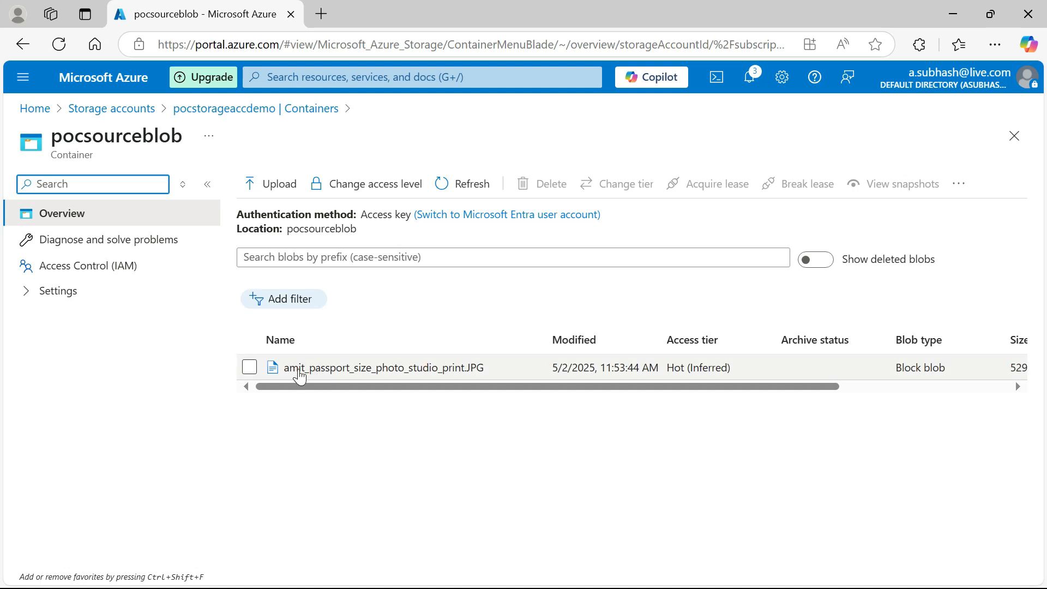
Upload the demo_CSV file from the Downloads folder to the pocsourceblob container
click(267, 188)
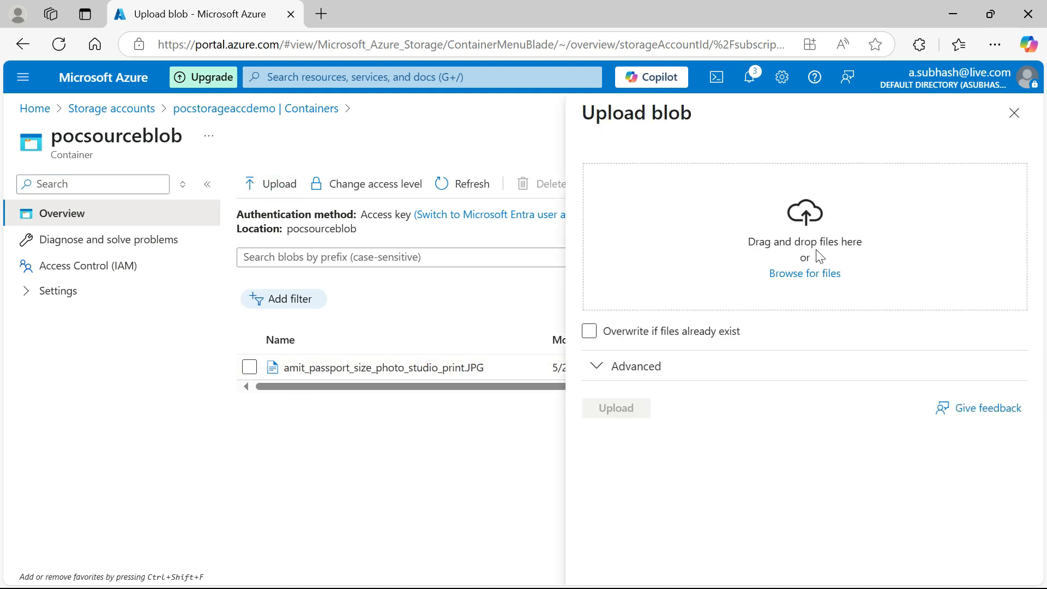
click(803, 275)
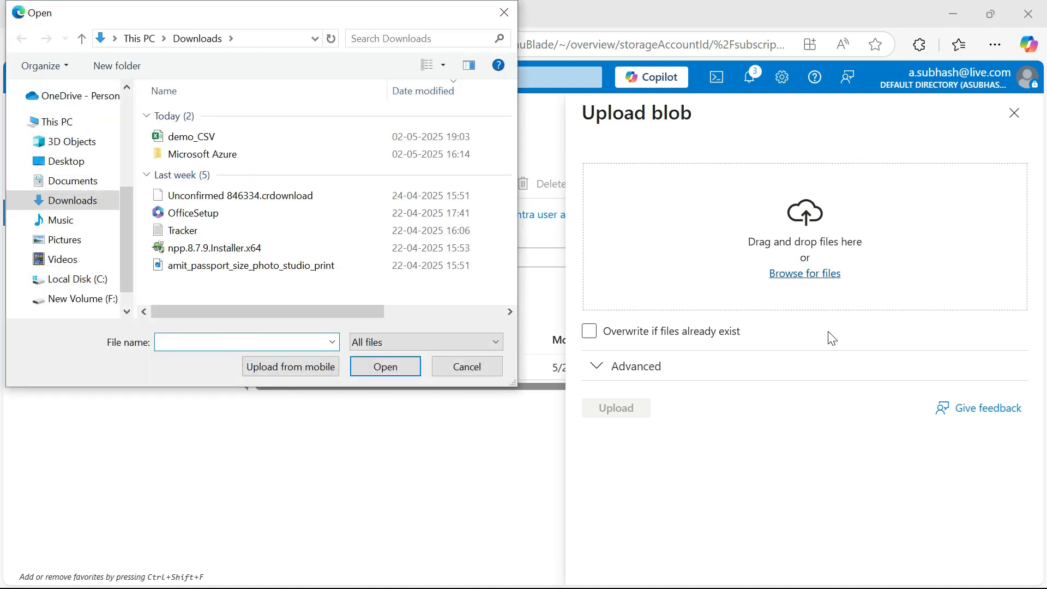
click(205, 141)
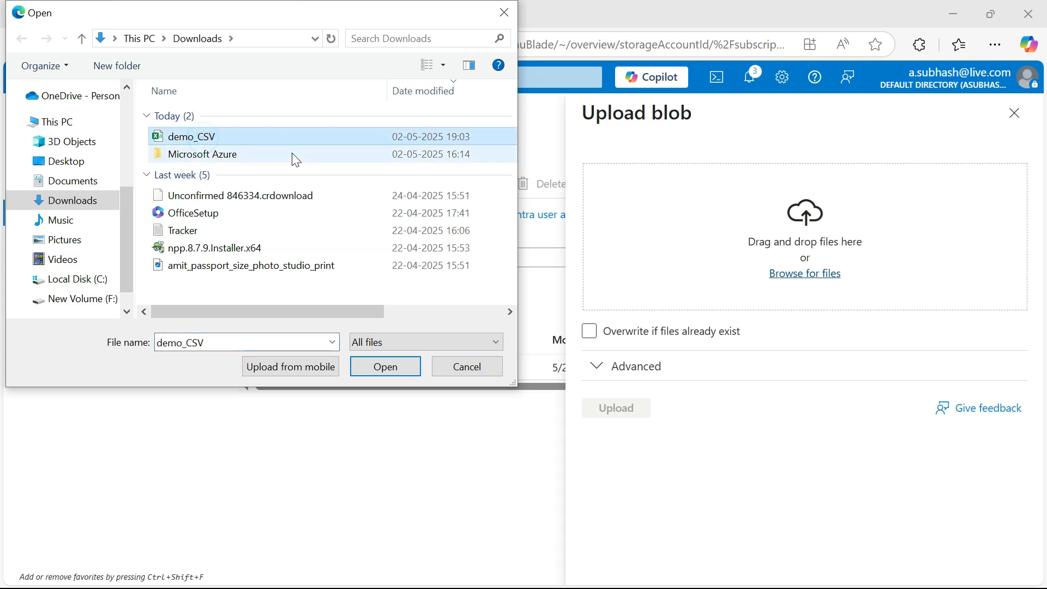
click(409, 374)
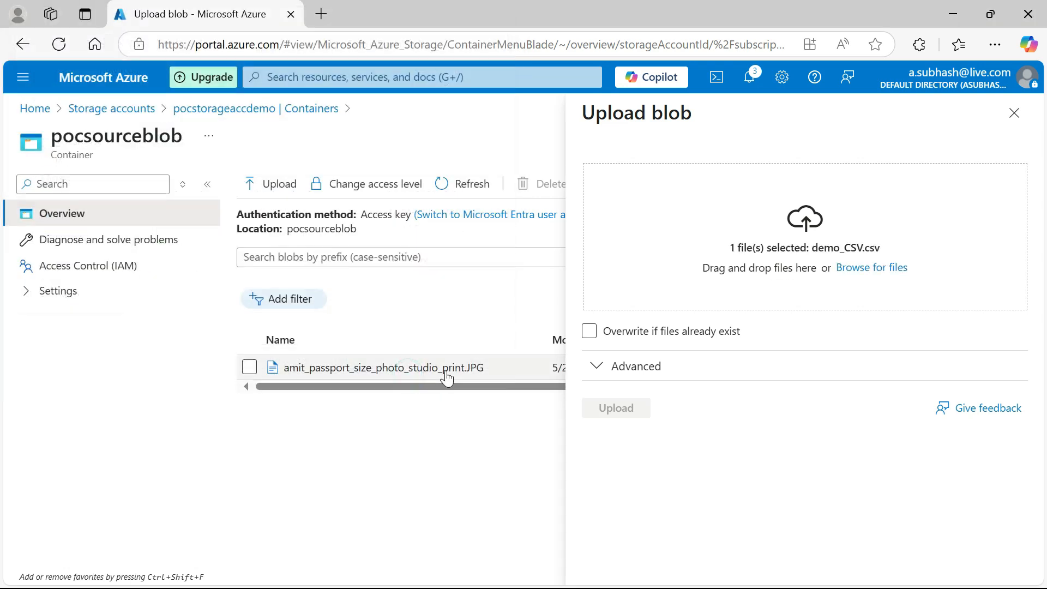
click(587, 413)
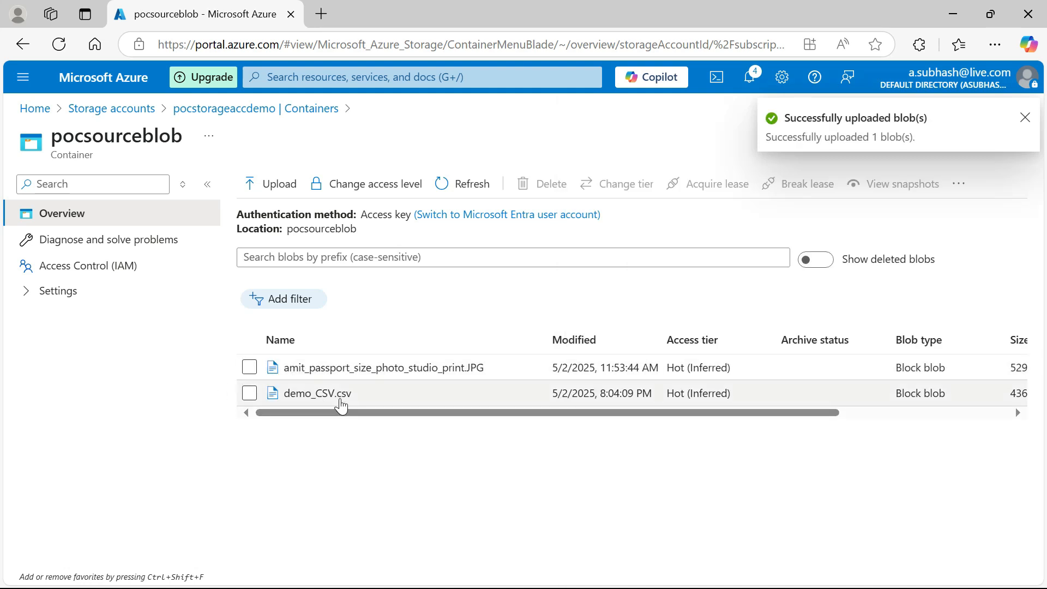
Preview the contents of the demo_CSV.csv blob as a table, and return to the storage account's container list
click(343, 403)
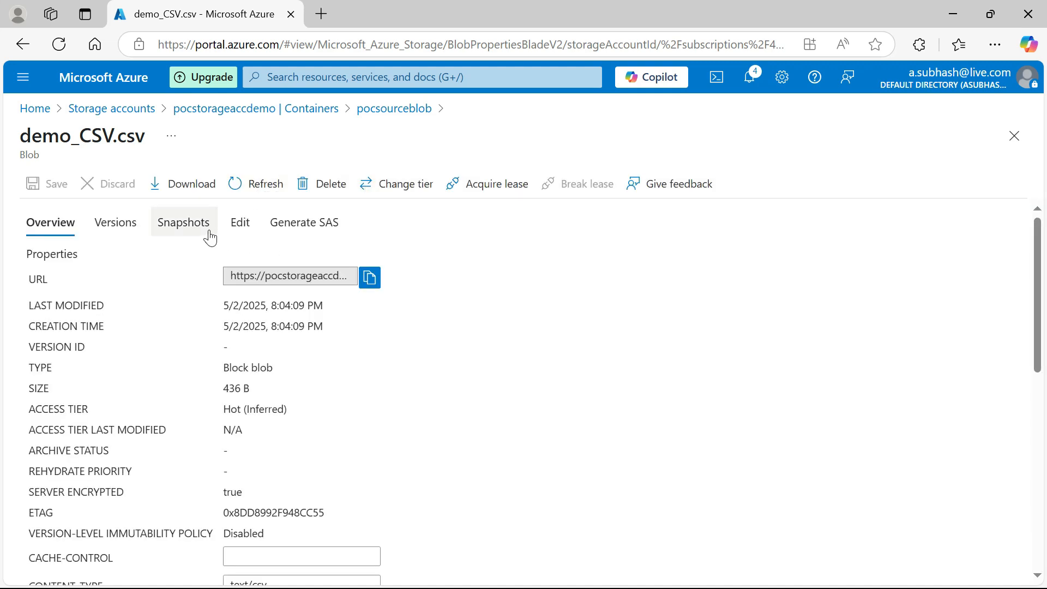
click(236, 223)
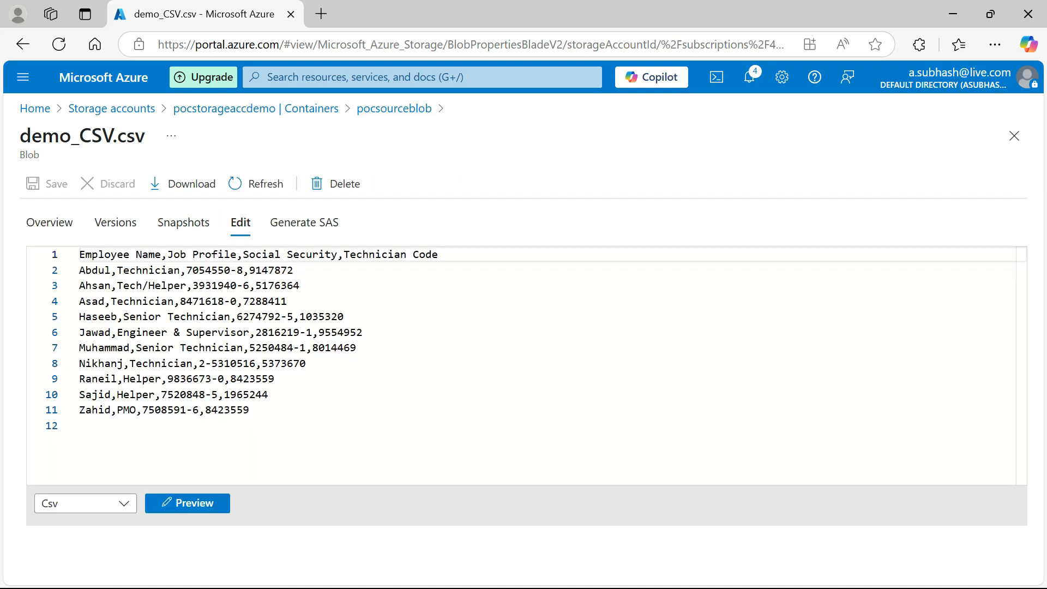
click(214, 504)
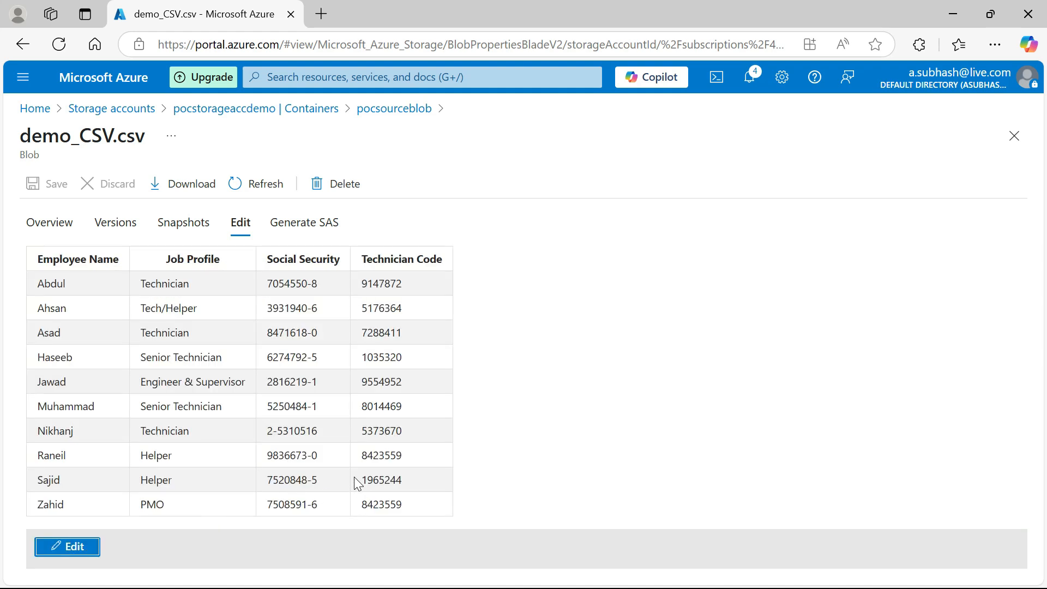
click(57, 220)
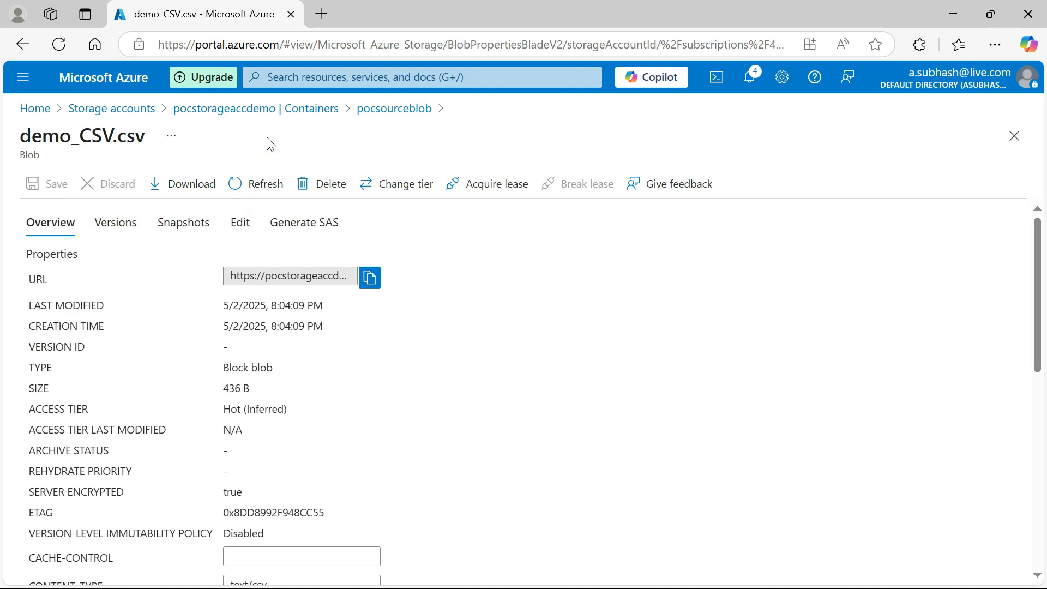
click(308, 103)
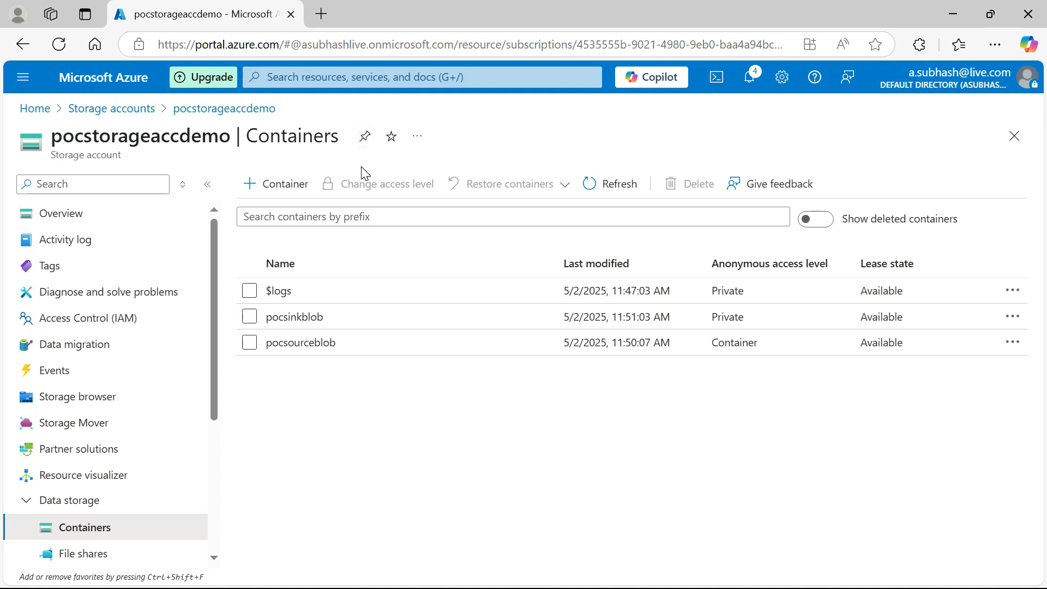
Open the query editor of the pocsqldbdemo SQL database and sign in with SQL server authentication
click(23, 78)
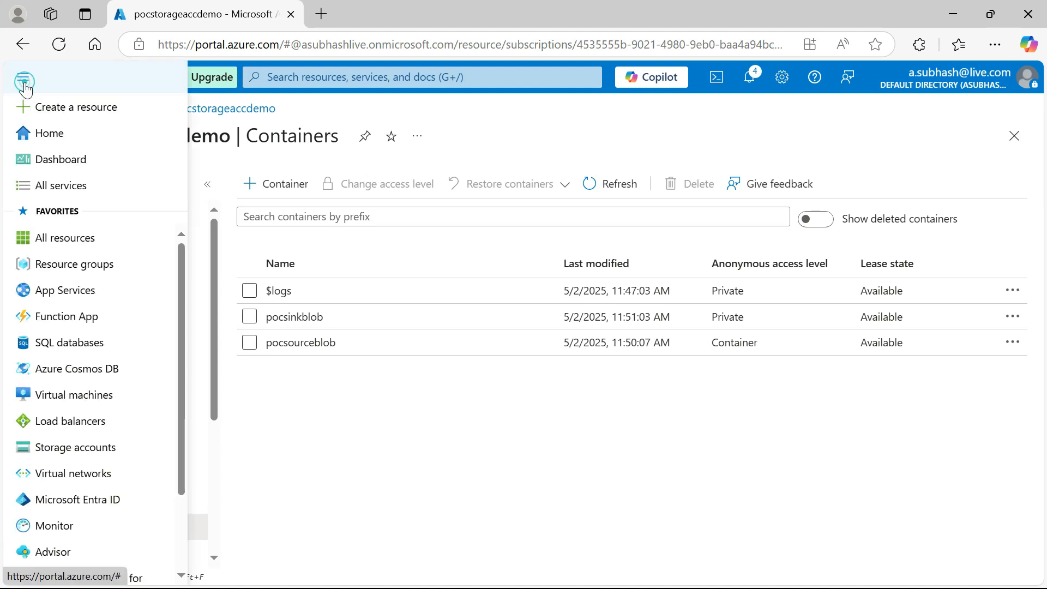
click(86, 344)
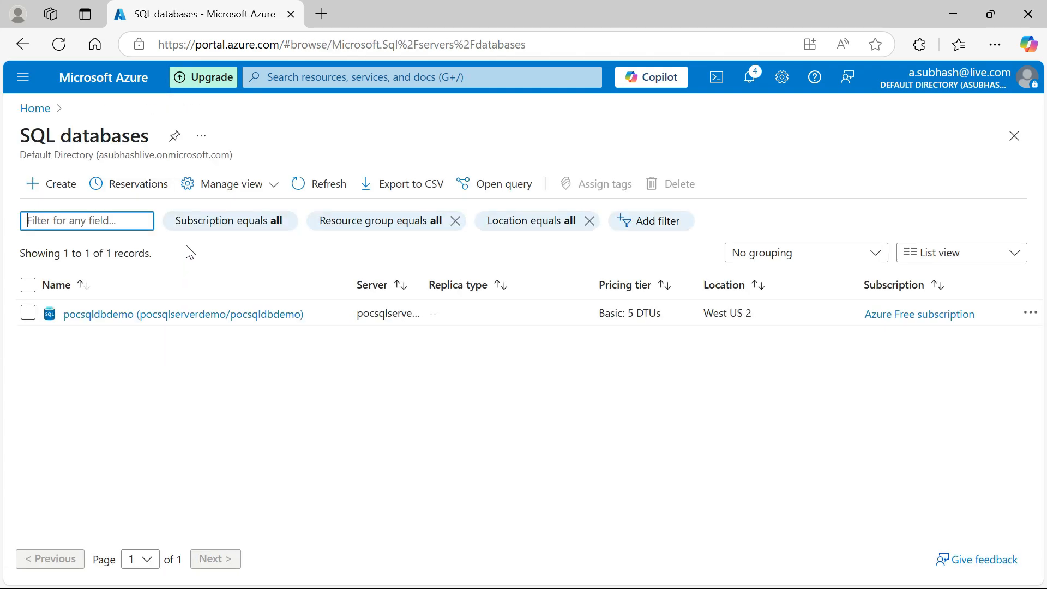
click(189, 315)
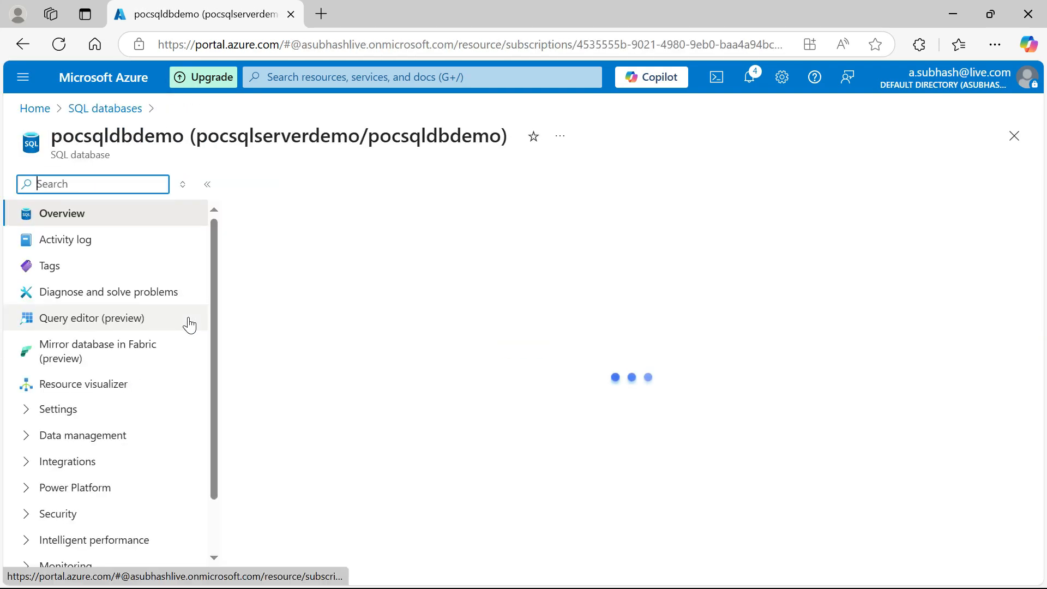
click(115, 322)
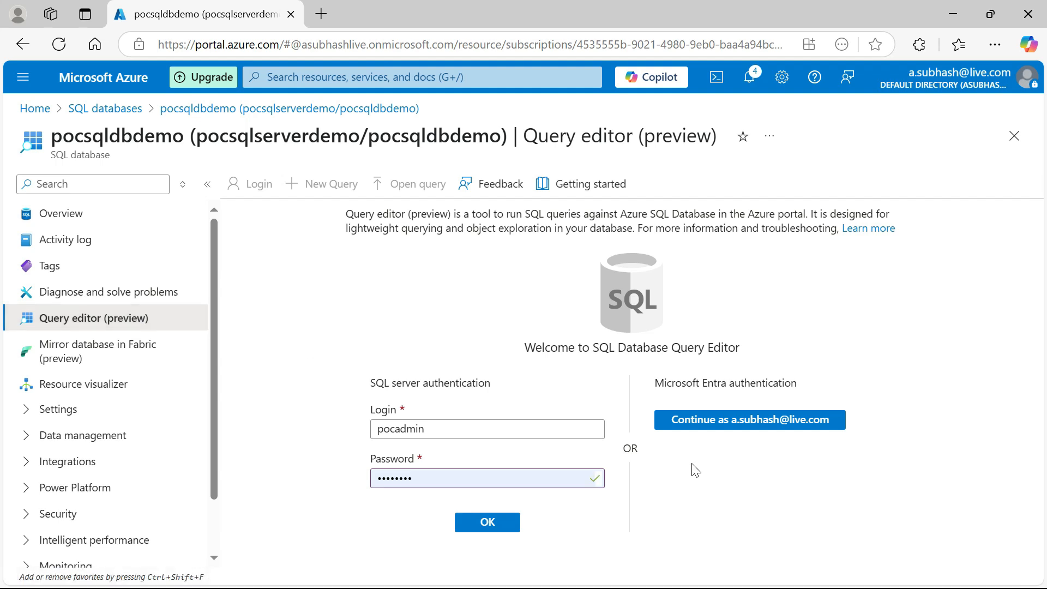
click(465, 525)
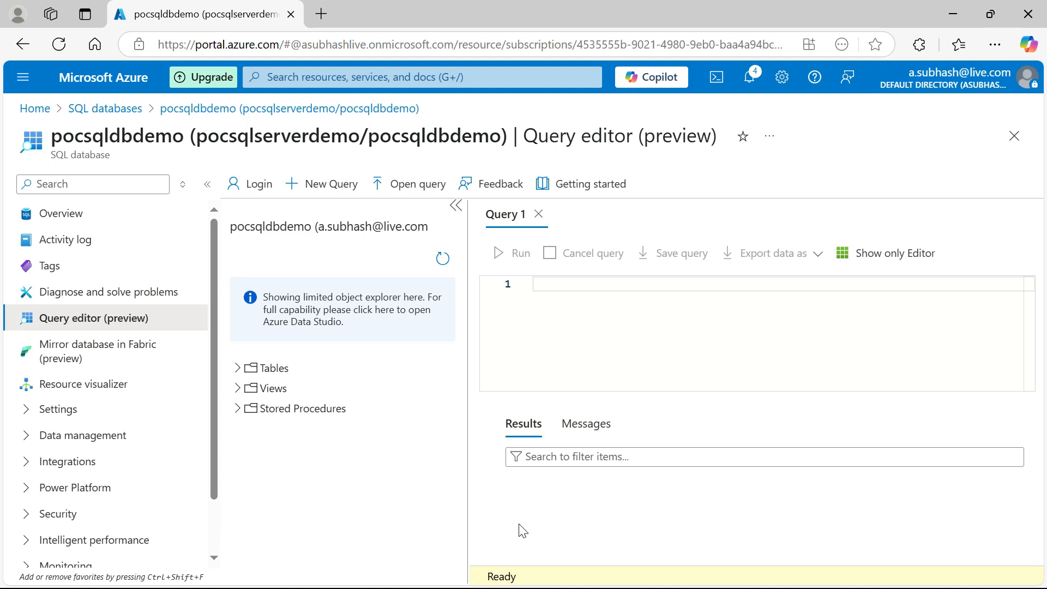
Create an employee table with Emp_Name, Job_Description and SocSec as NVARCHAR (128) and TechCode as INT by running a CREATE TABLE query
click(238, 370)
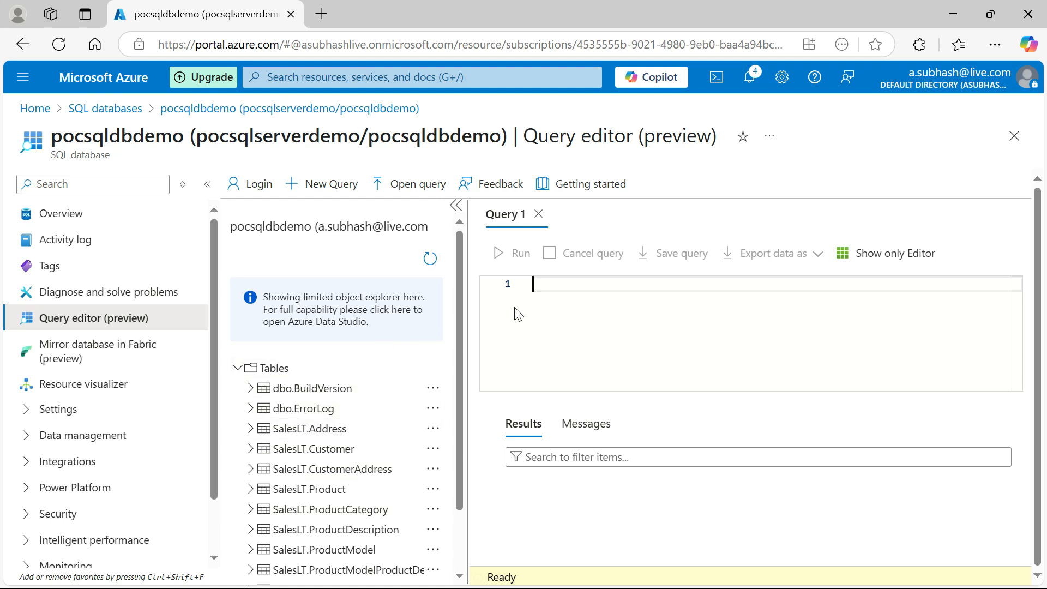
click(541, 283)
text(CREATE TABLE Employee (     Emp_Name NVARCHAR (128),     Job_Description NVARCHAR (128),     SocSec NVARCHAR (128),     TechCode INT  ))
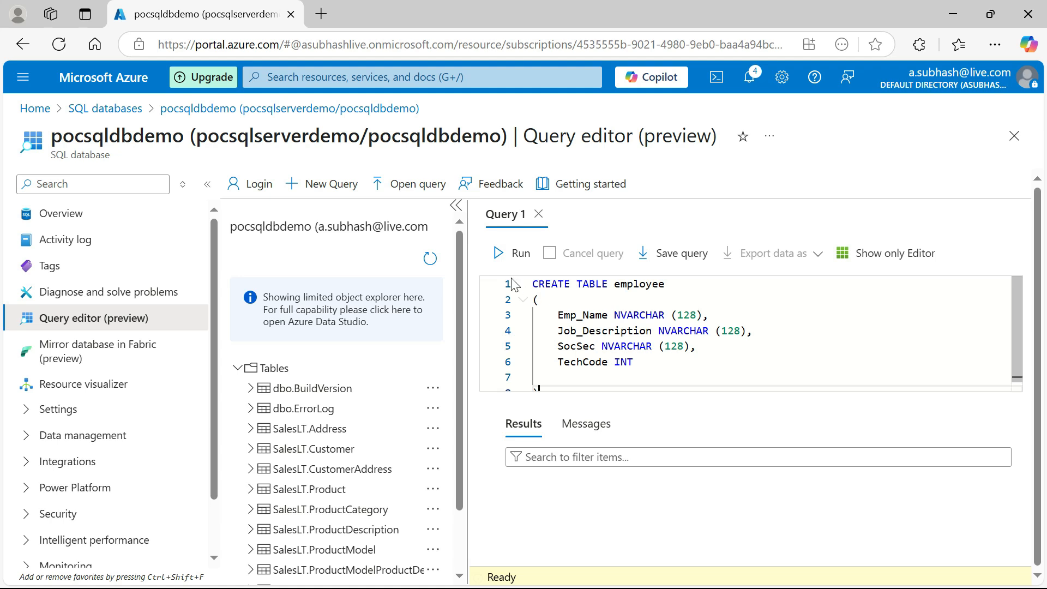
click(516, 256)
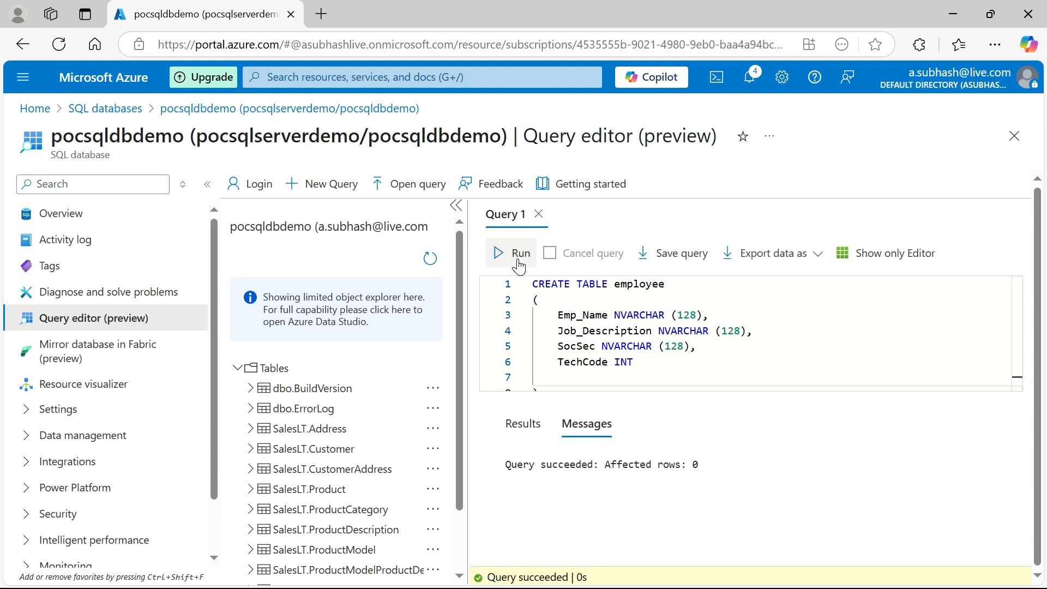
scroll(633, 348, down, 1)
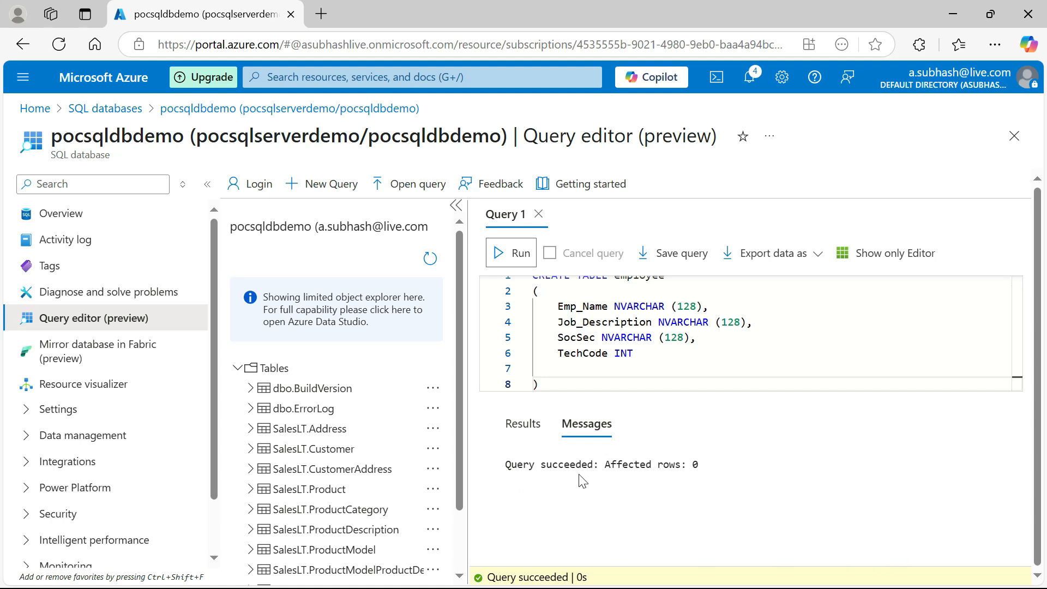
Refresh the database object list and examine the columns of the dbo.employee table
click(431, 258)
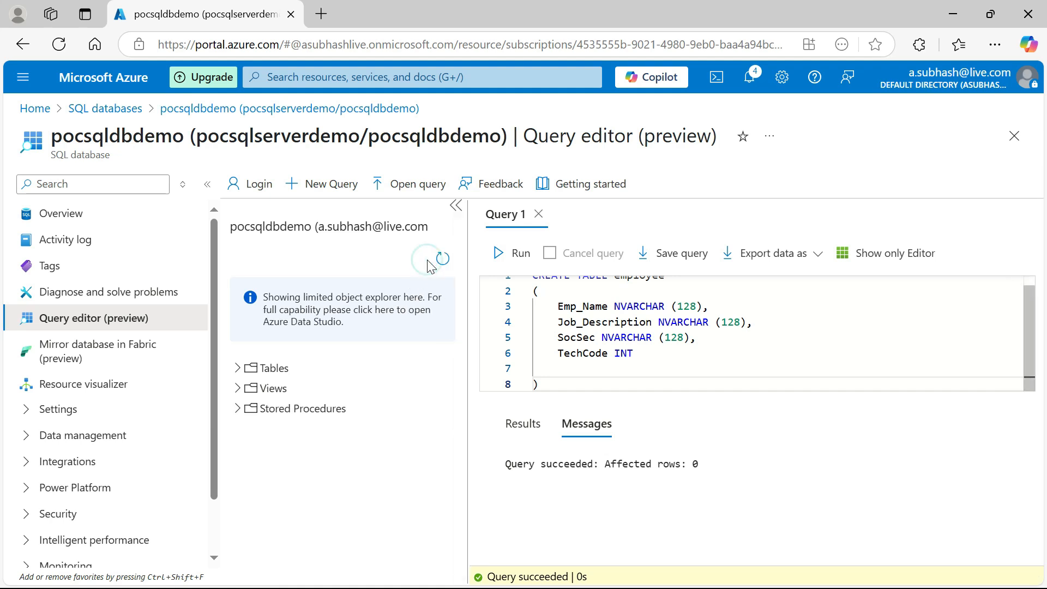
click(237, 368)
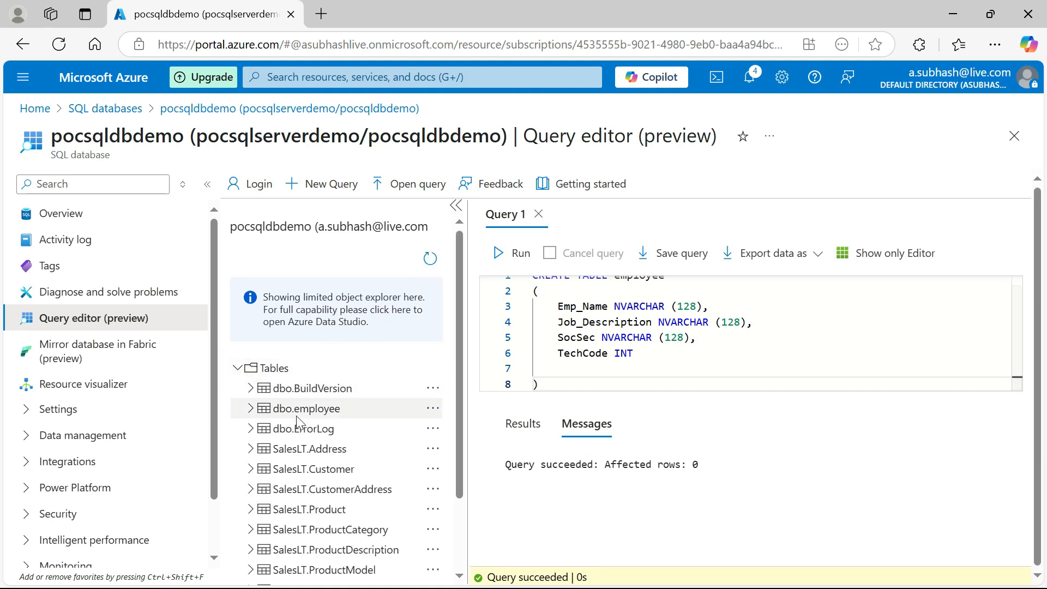
click(252, 411)
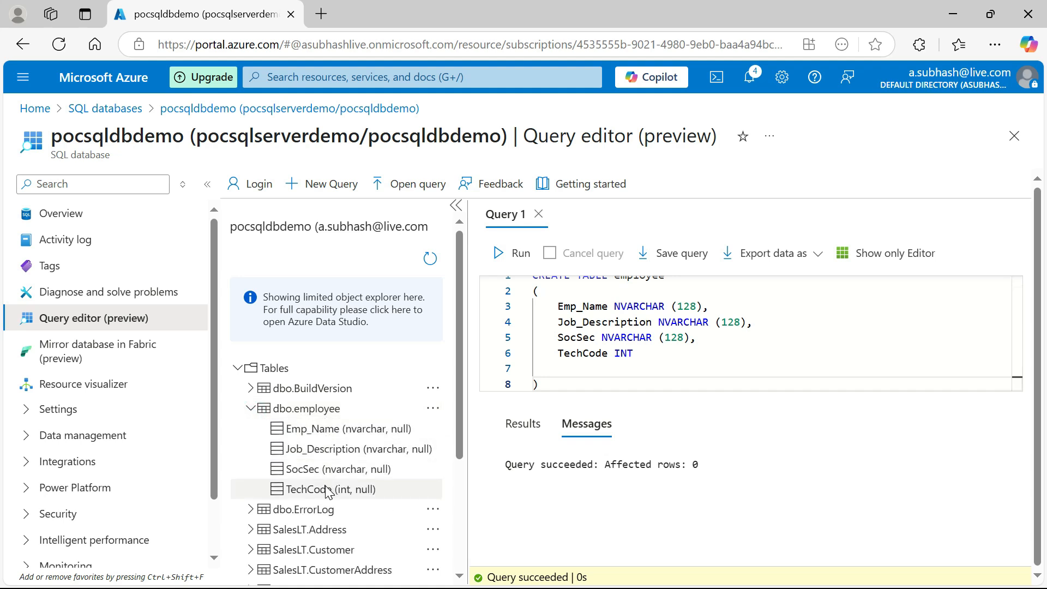
click(252, 410)
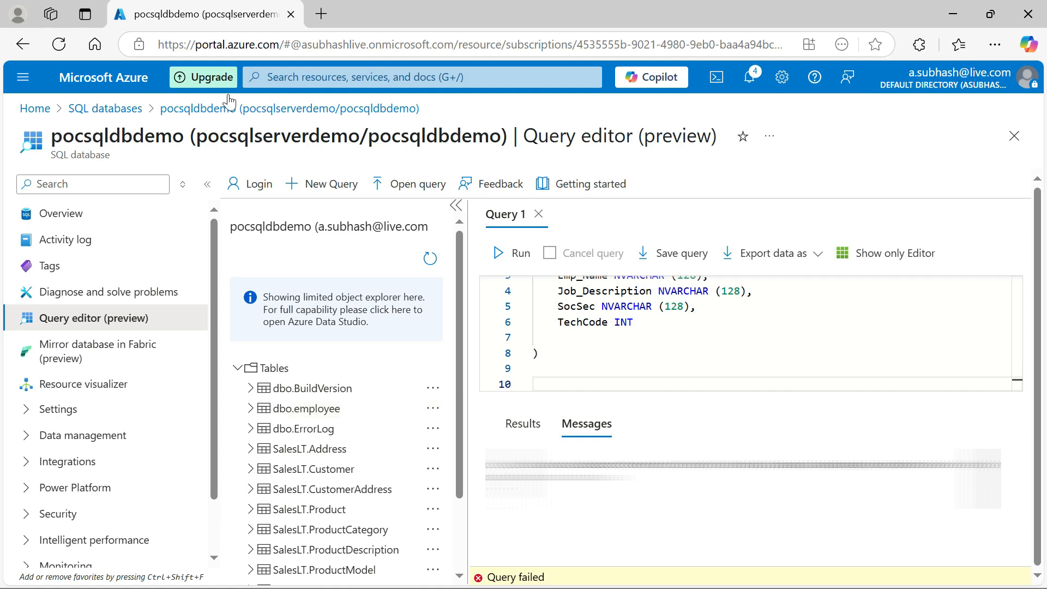
Leave the query editor for the portal home page, discarding the unsaved query edits
click(35, 108)
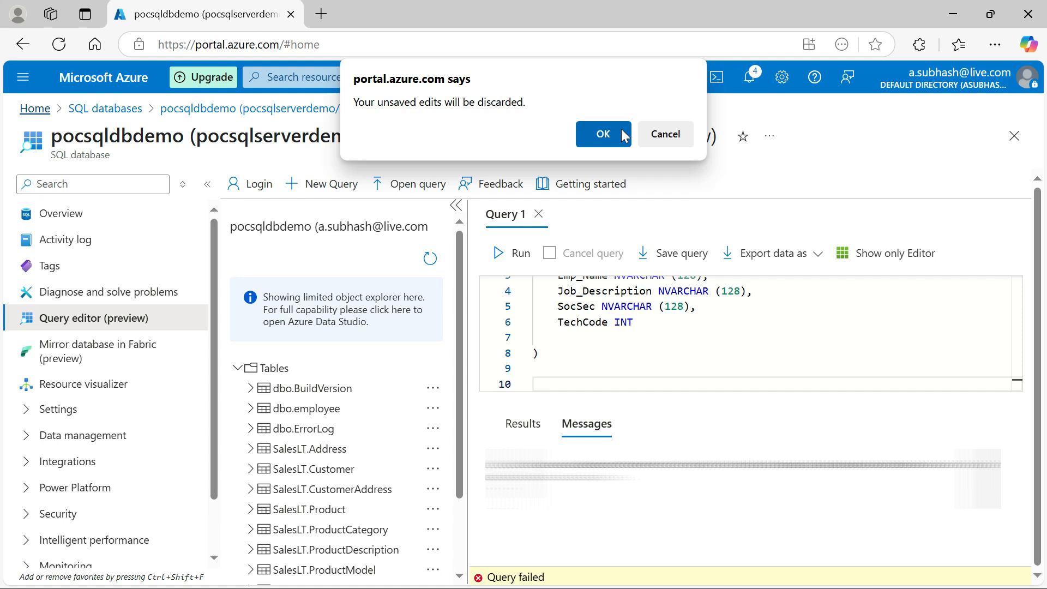
click(665, 134)
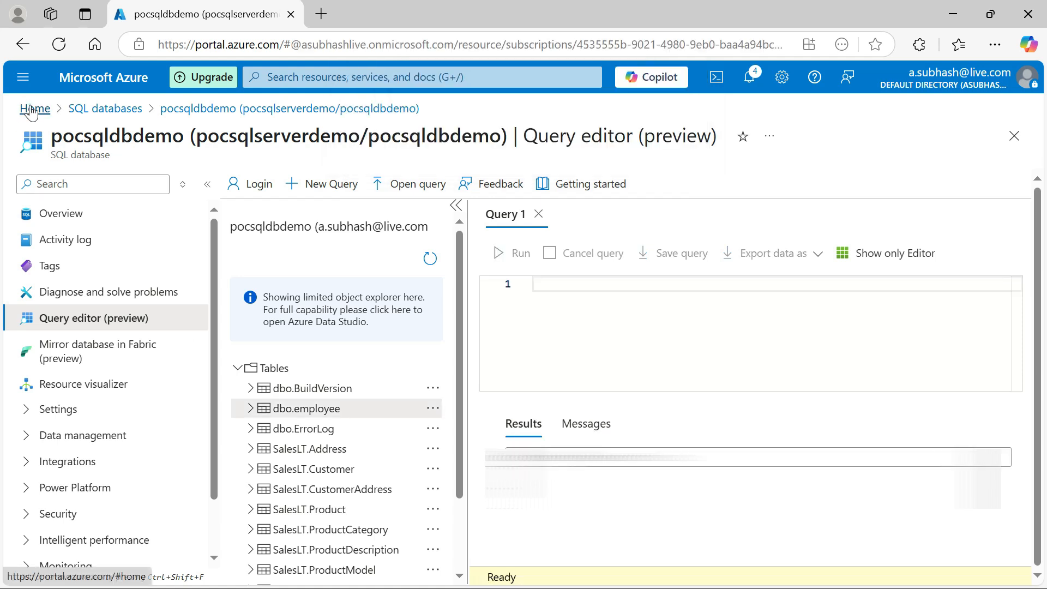
click(34, 108)
click(596, 135)
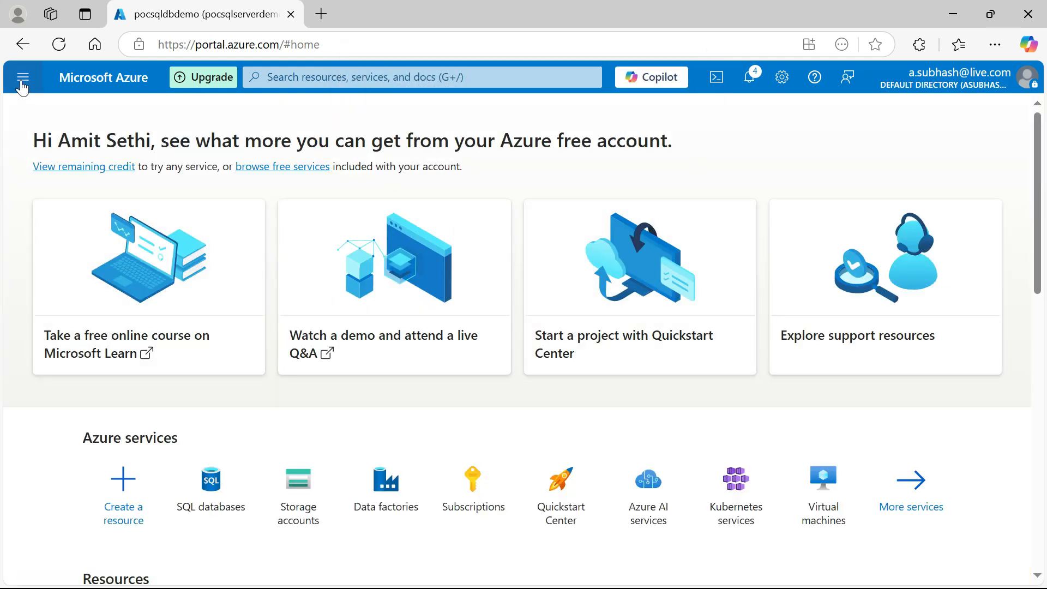
Search the portal for "data" and open the Data factories service
click(22, 77)
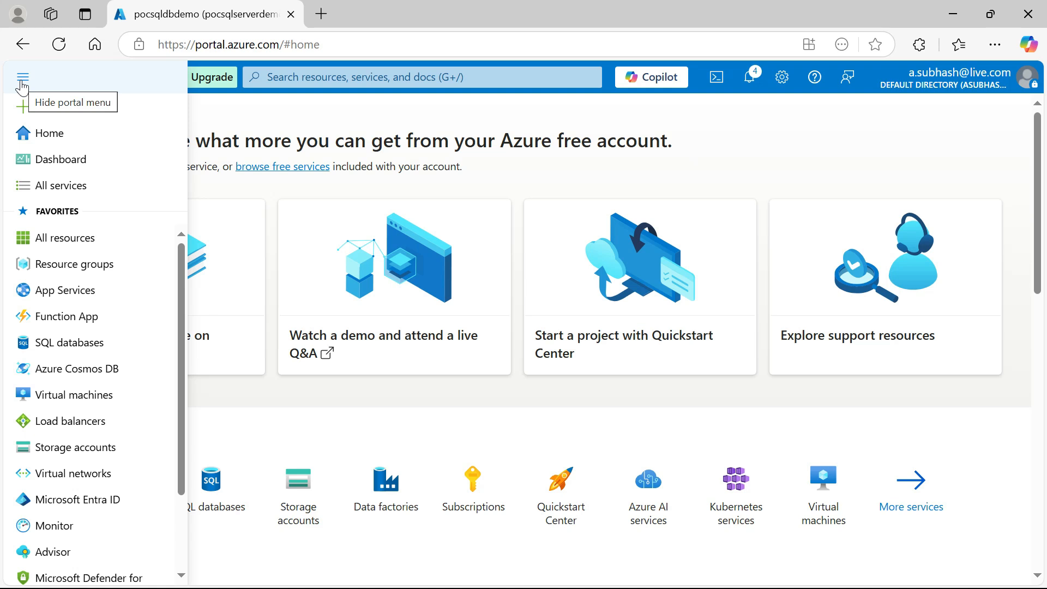
click(298, 76)
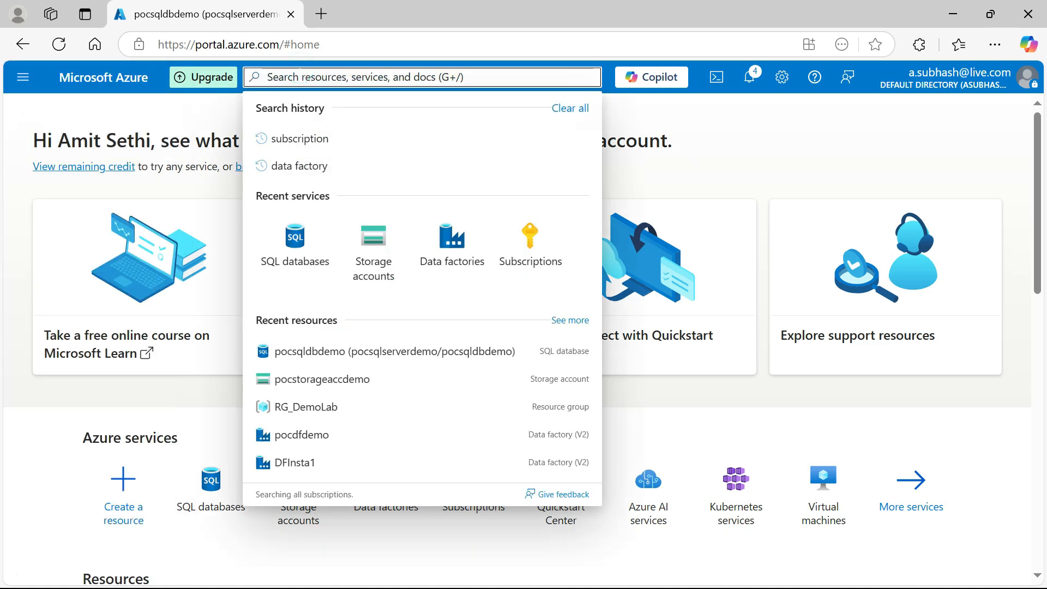
text(data)
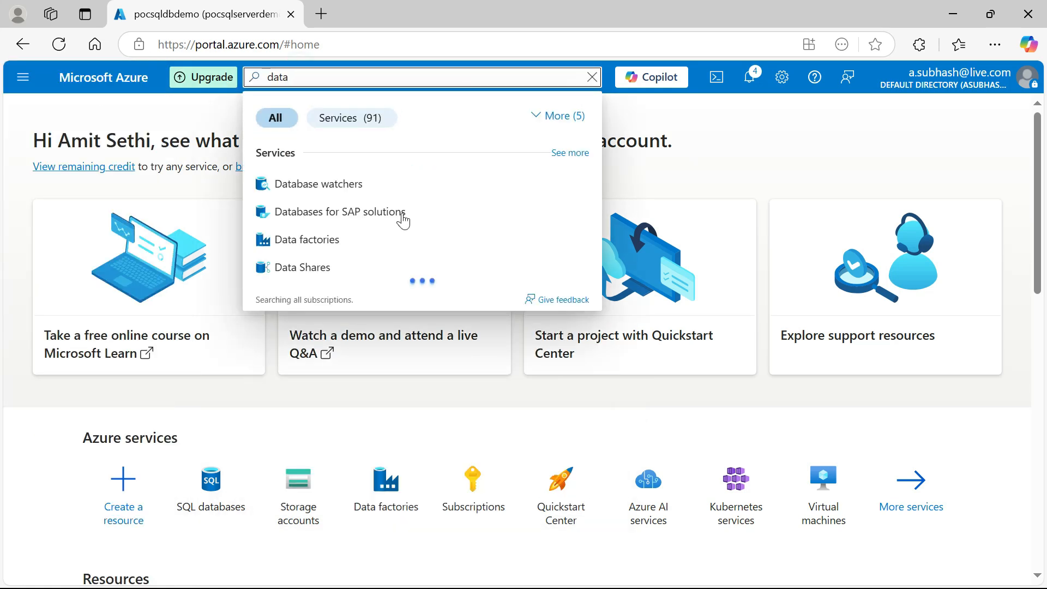
click(352, 240)
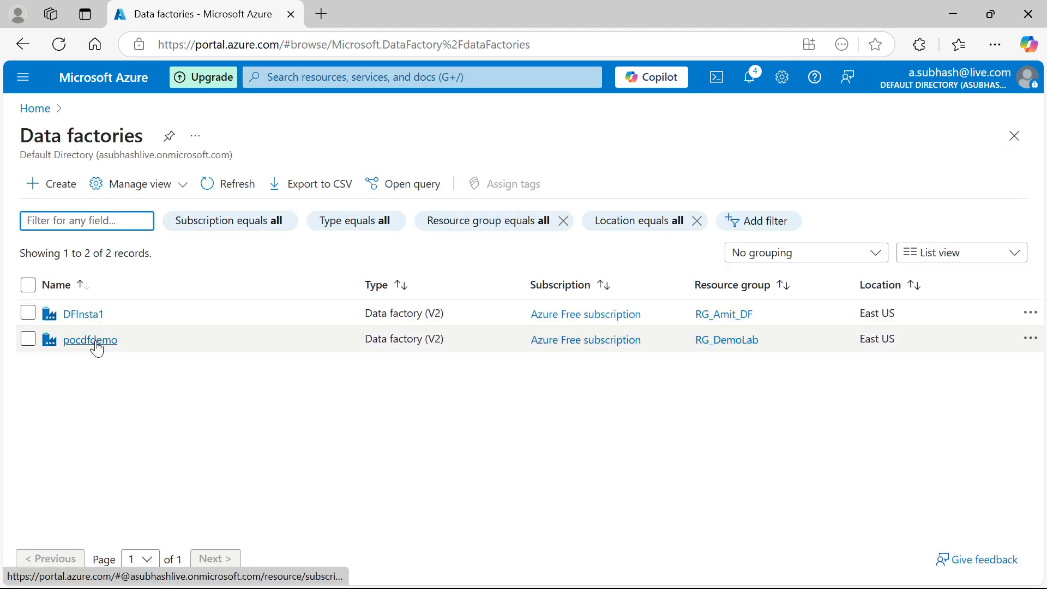
Open the pocdfdemo data factory and launch its Azure Data Factory Studio
click(95, 343)
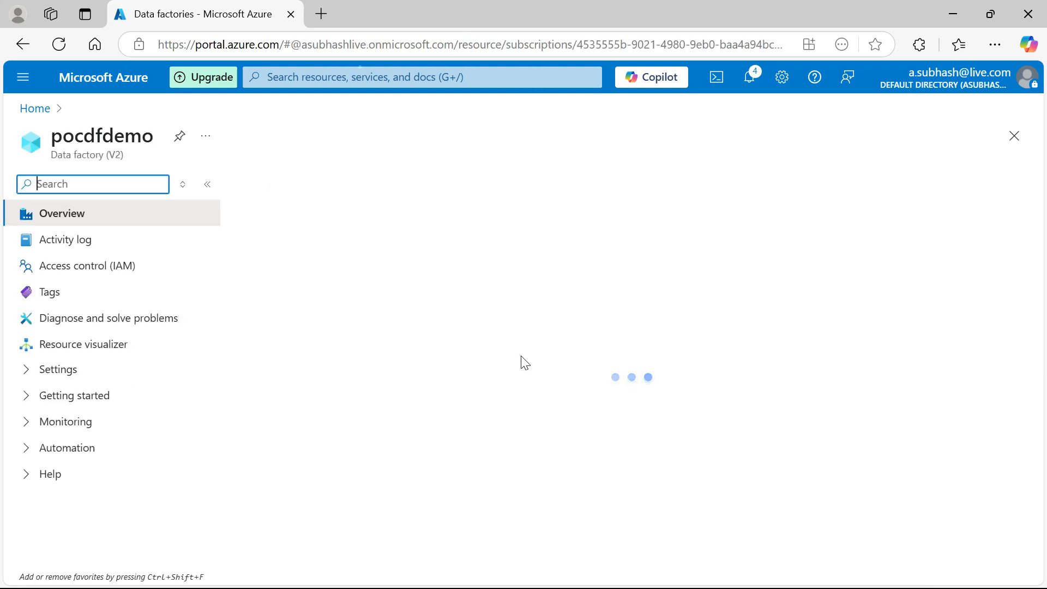
scroll(524, 362, down, 5)
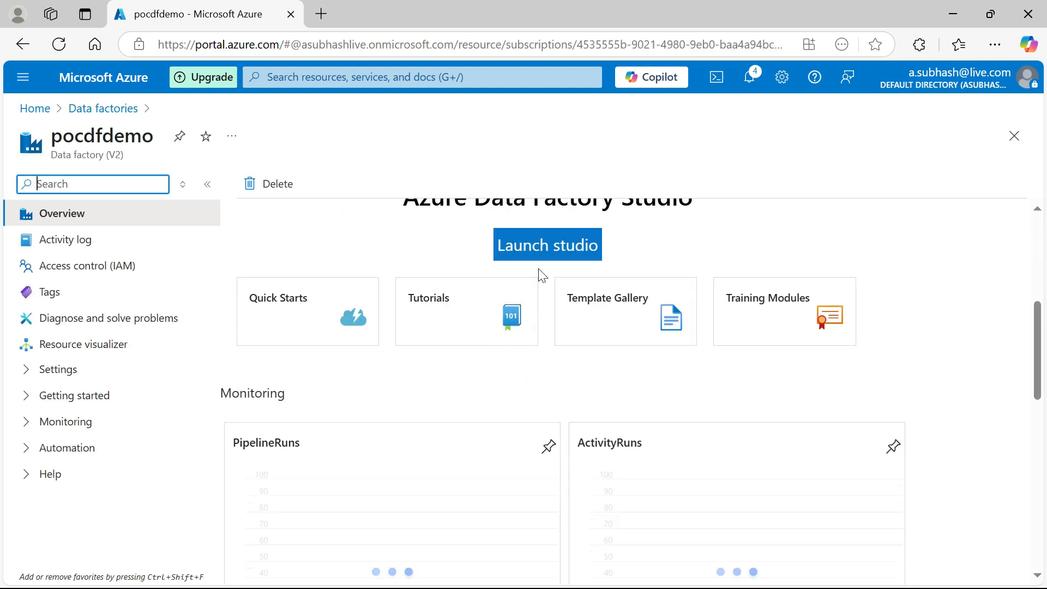
click(546, 250)
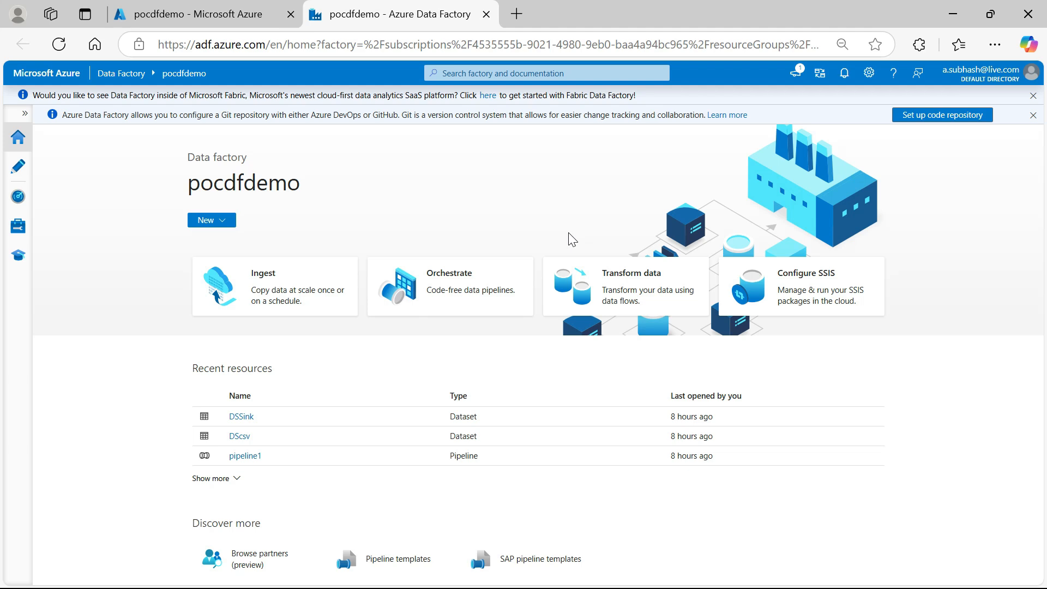
Create a new pipeline in the authoring workspace and place a Copy data activity on its canvas
click(22, 167)
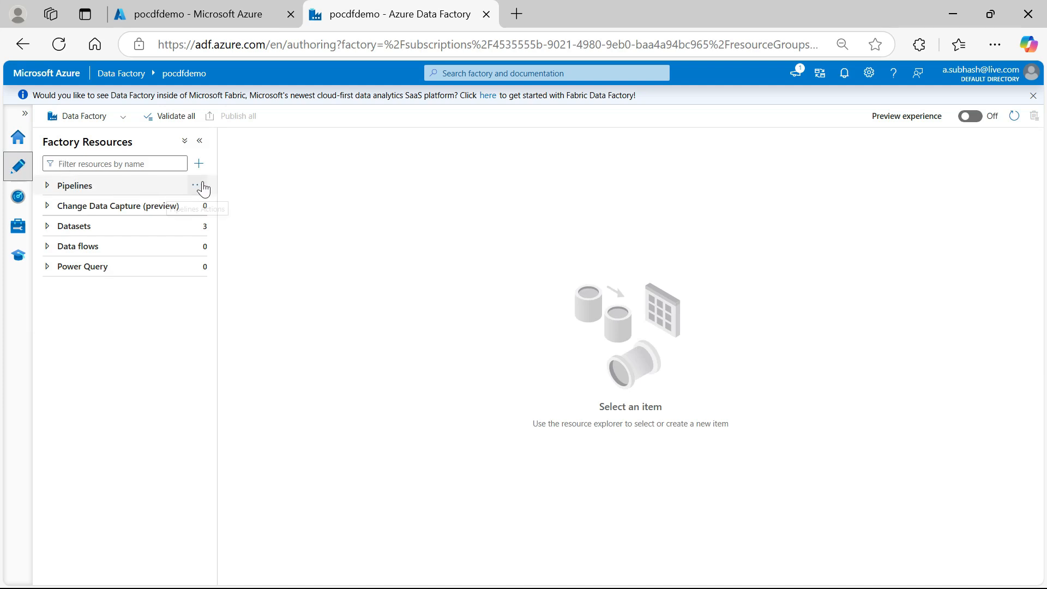
click(202, 188)
click(241, 206)
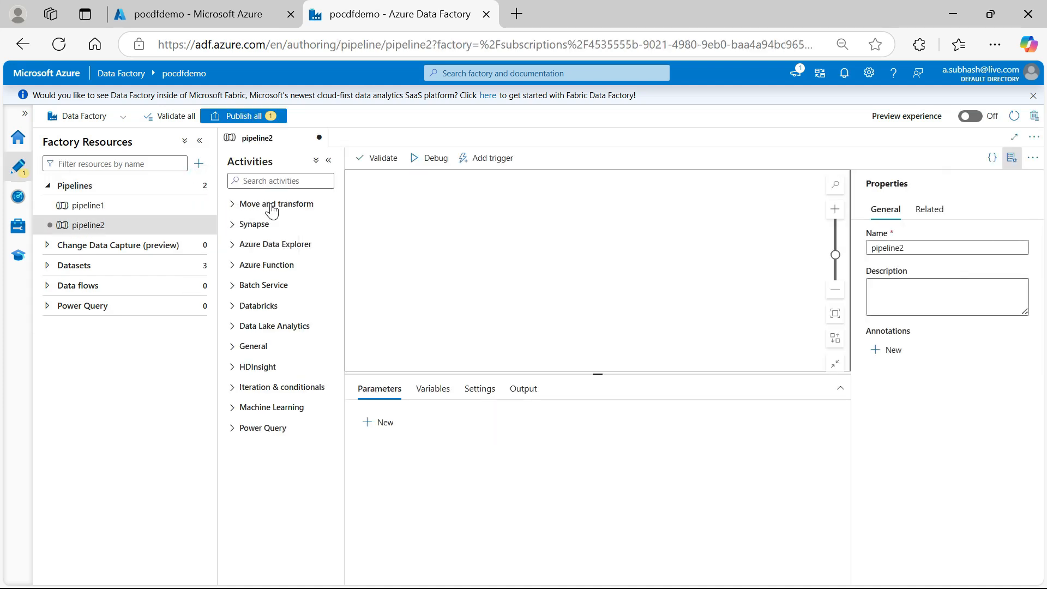
click(234, 206)
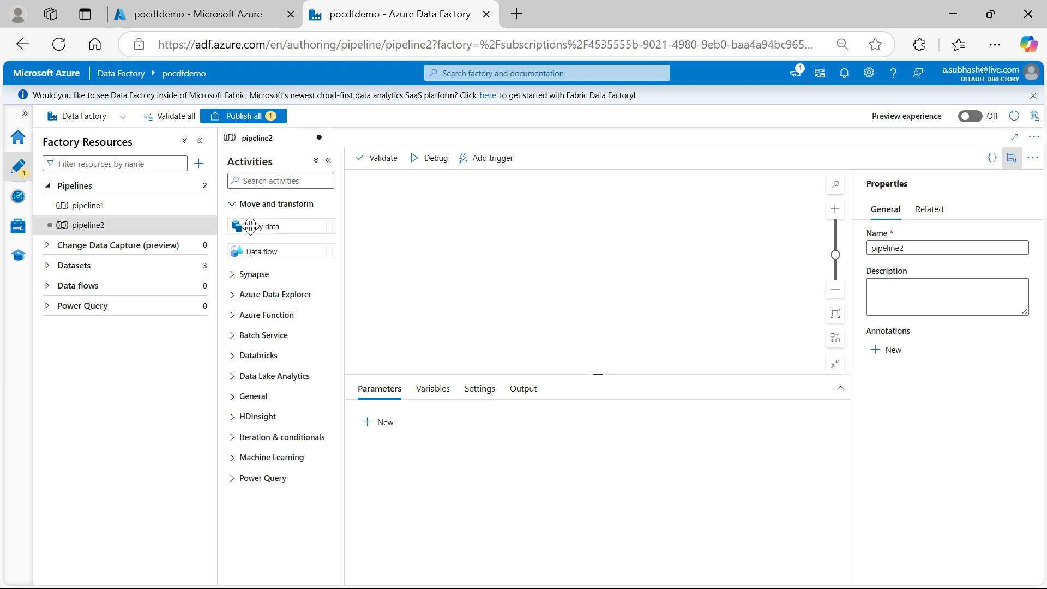
drag(250, 229, 548, 250)
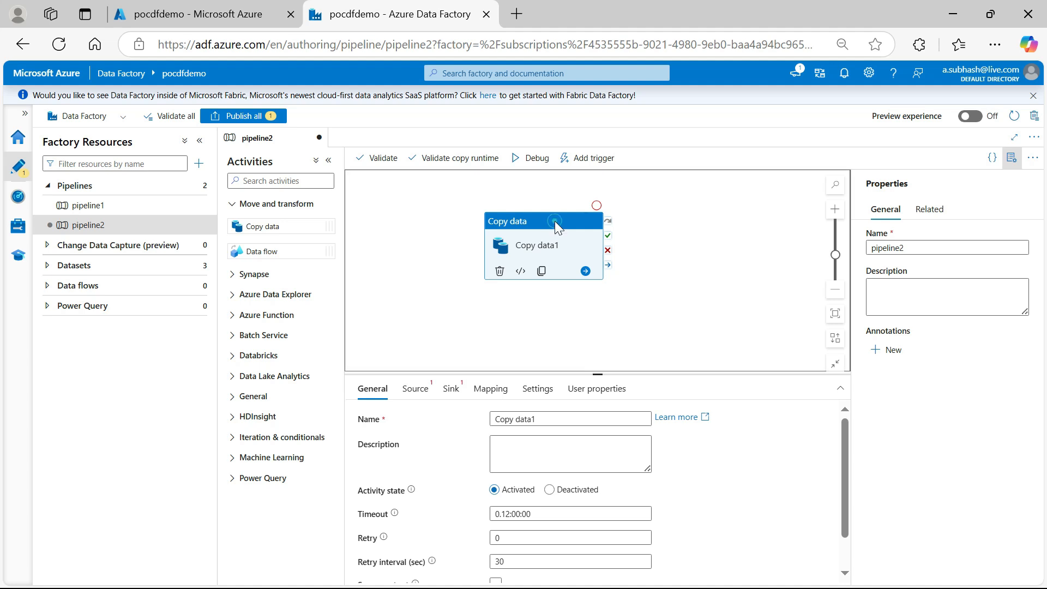
Rename the Copy data activity as B2SQLCopyPipeline
triple_click(567, 418)
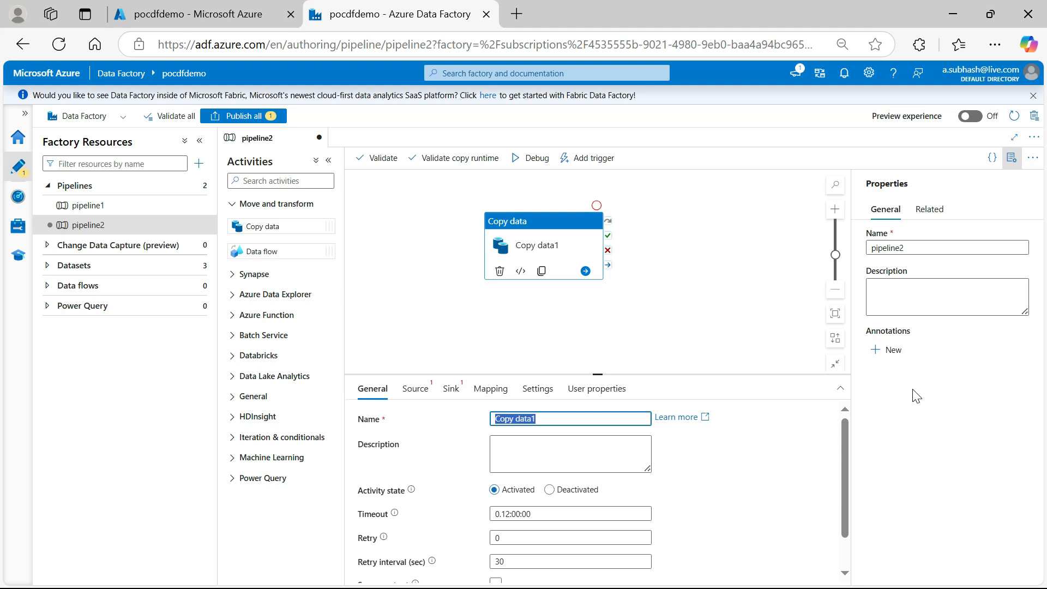
text(B2S)
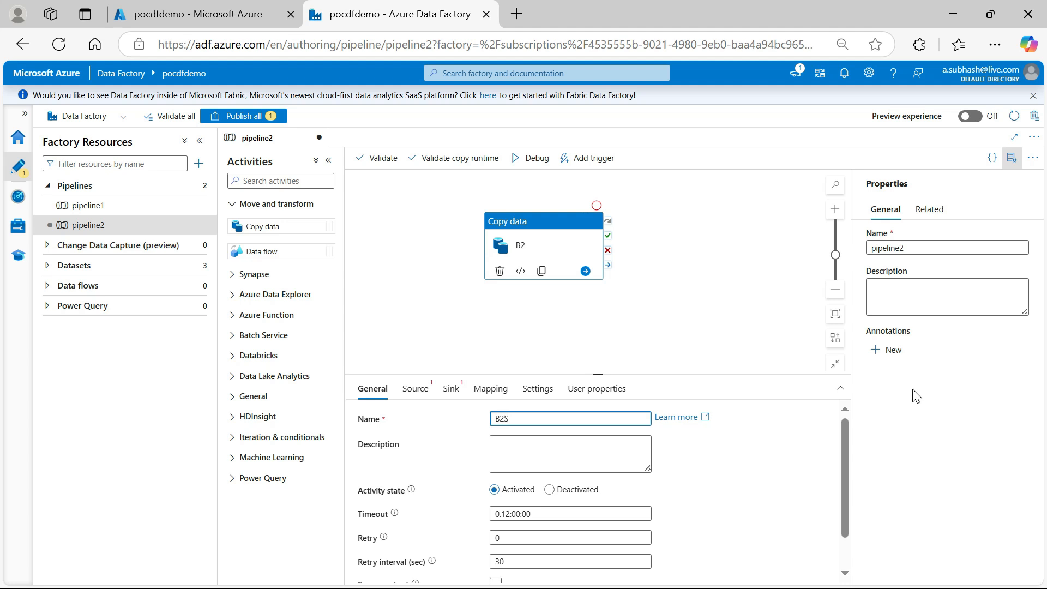
text(QLCOPY)
text(p)
text(Copy)
text(Pipeline)
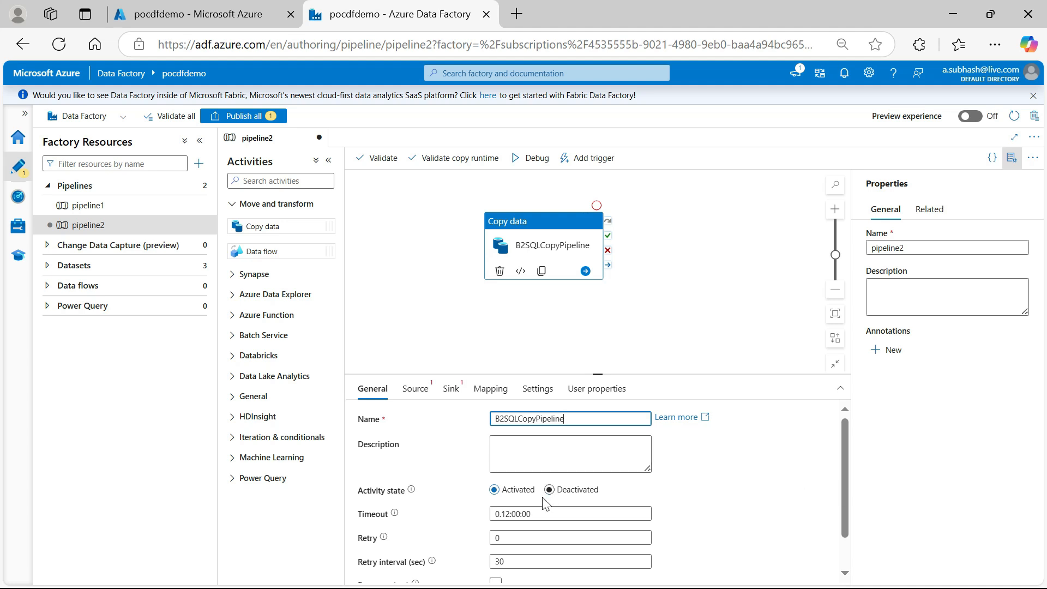
Start a new source dataset for the copy activity, using Azure Blob Storage as data store and DelimitedText as format
click(415, 389)
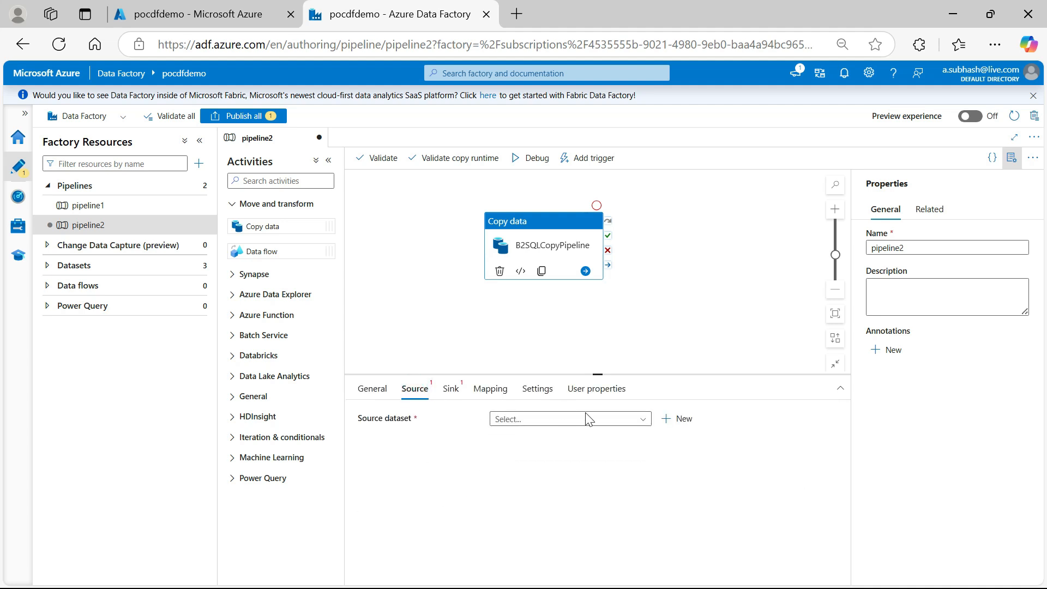
click(642, 425)
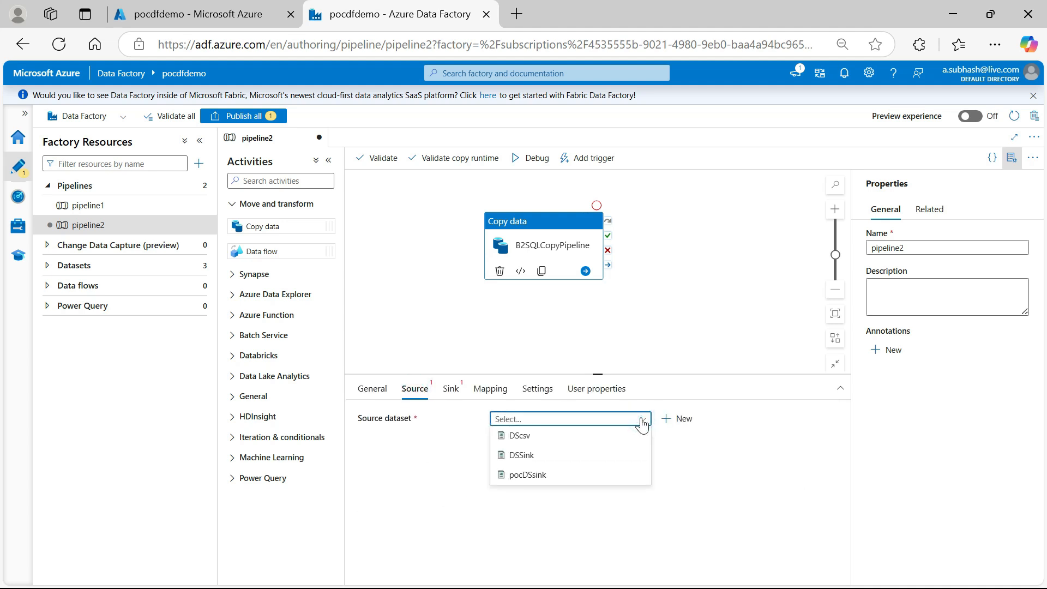
click(643, 425)
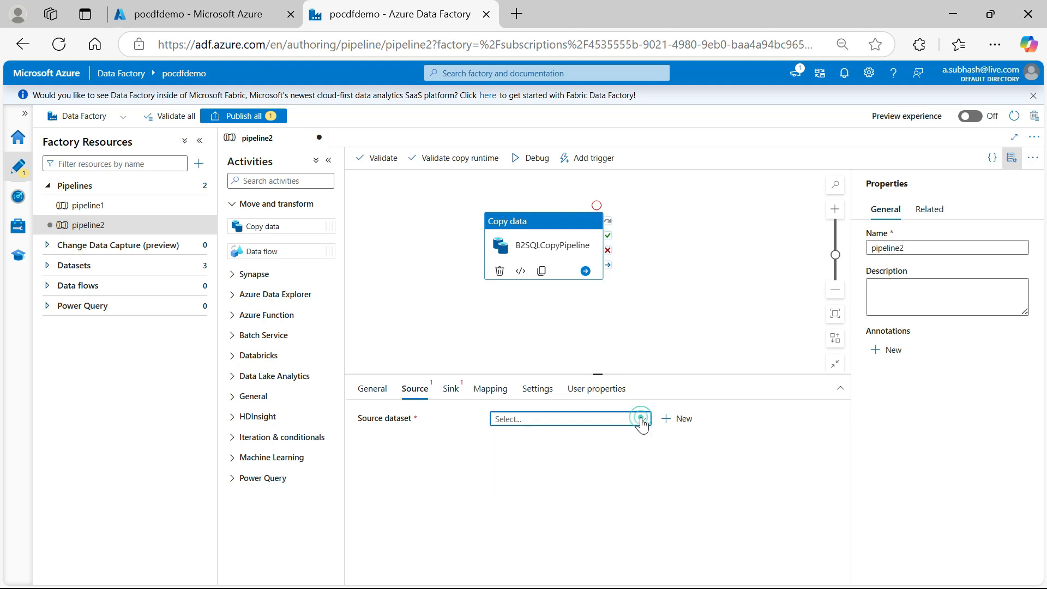
click(681, 421)
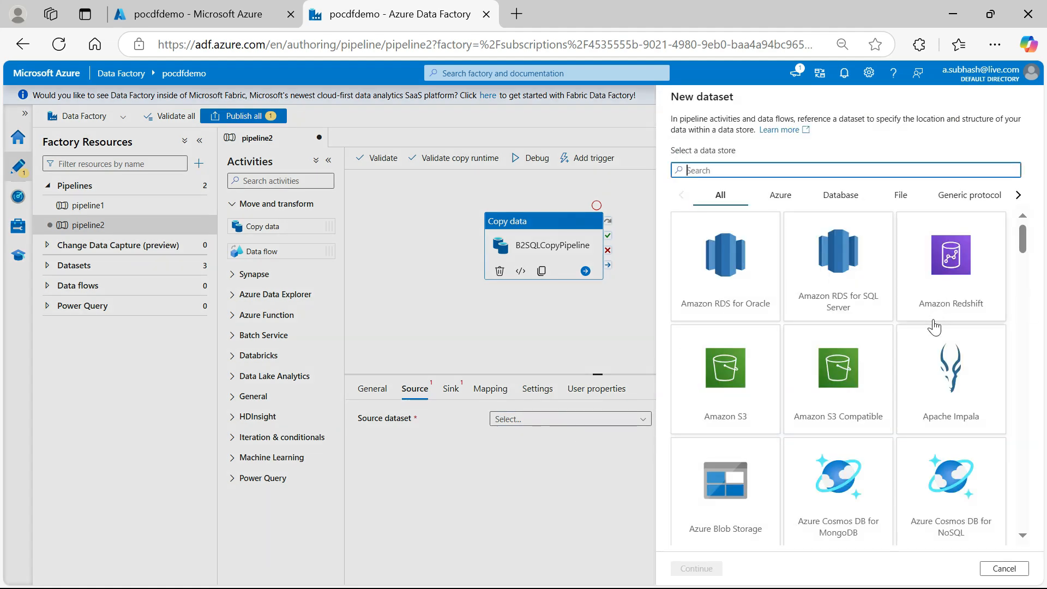
click(740, 500)
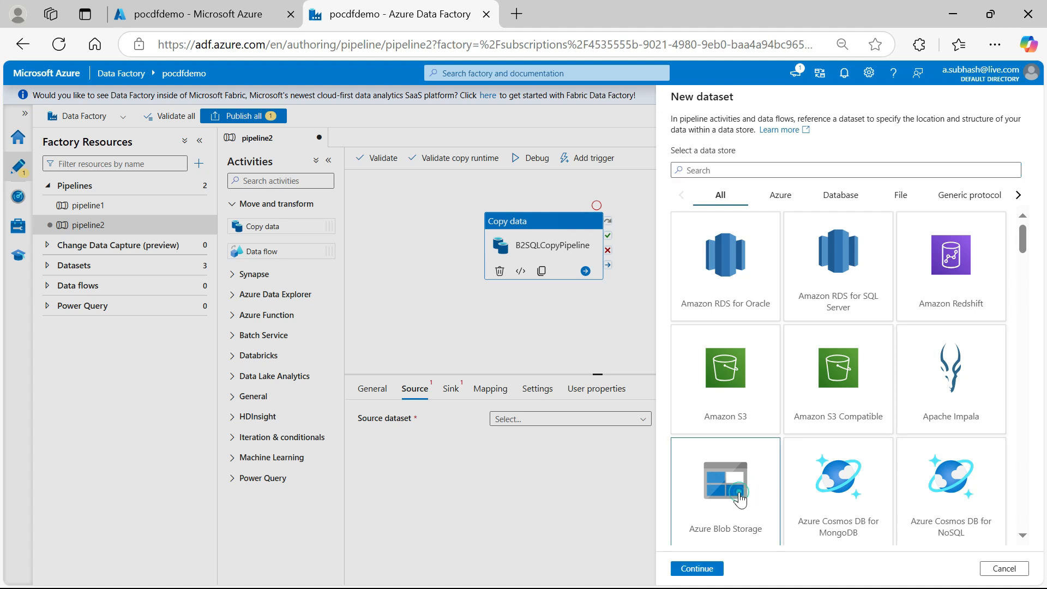
click(704, 567)
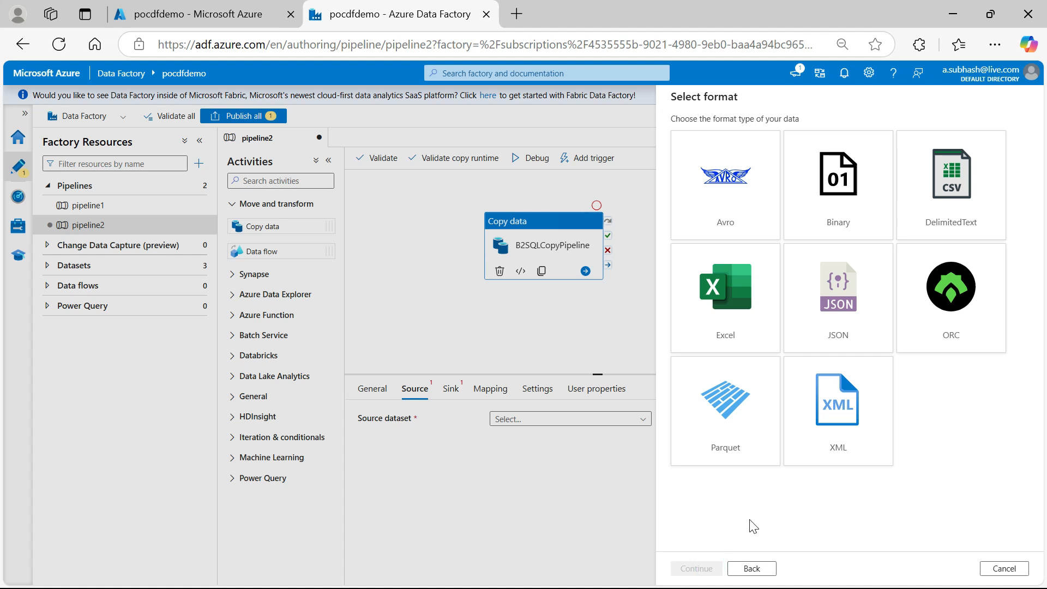
click(951, 194)
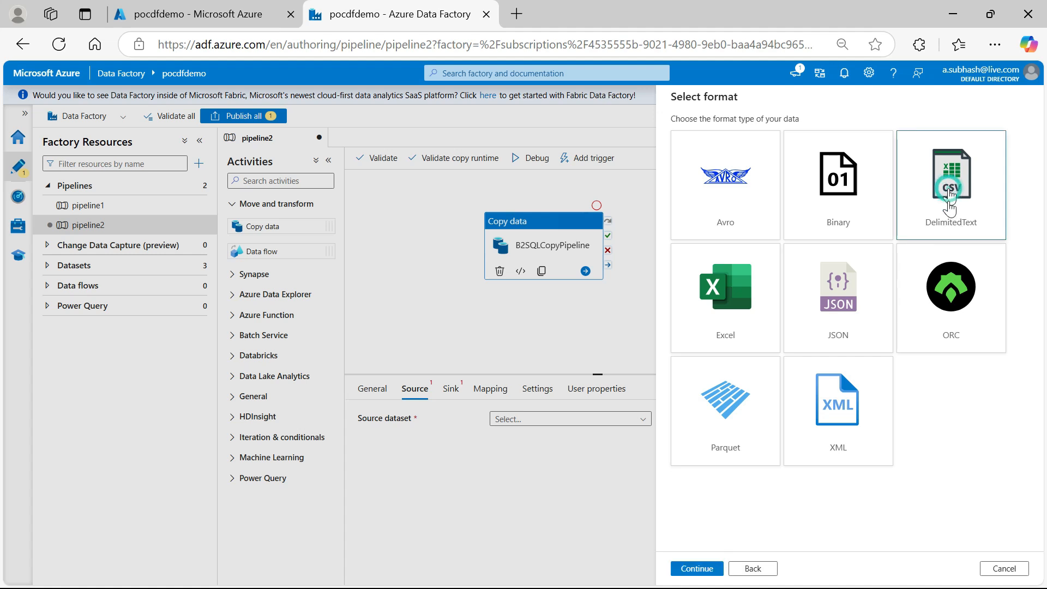
click(703, 570)
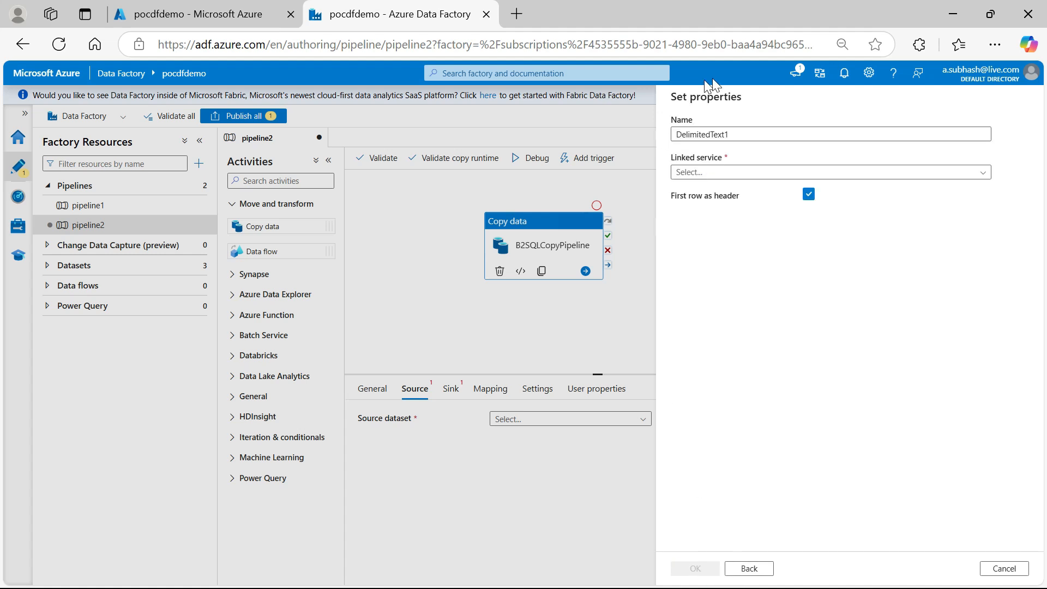
Name the new source dataset pocSRCDSP2
double_click(734, 136)
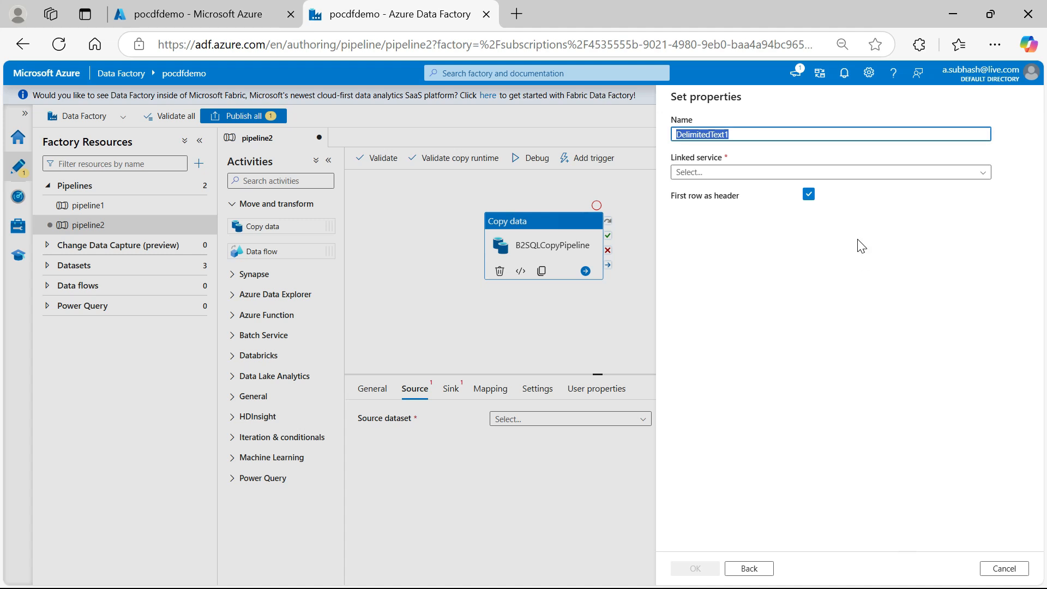
text(pocSRCDSP2)
key(Tab)
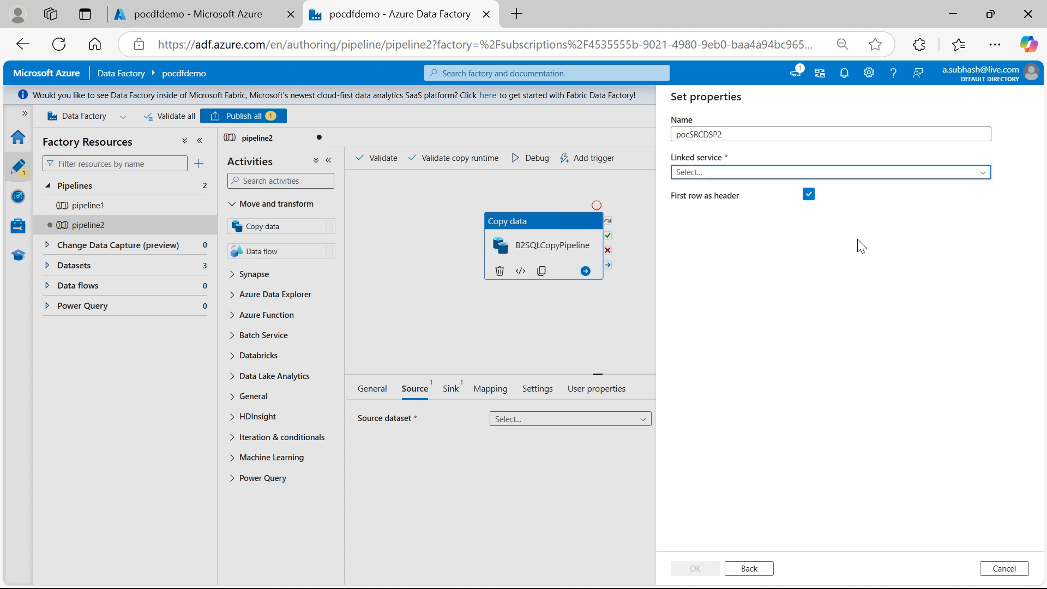
Start a new linked service for the source dataset and enable interactive authoring on its integration runtime
click(936, 172)
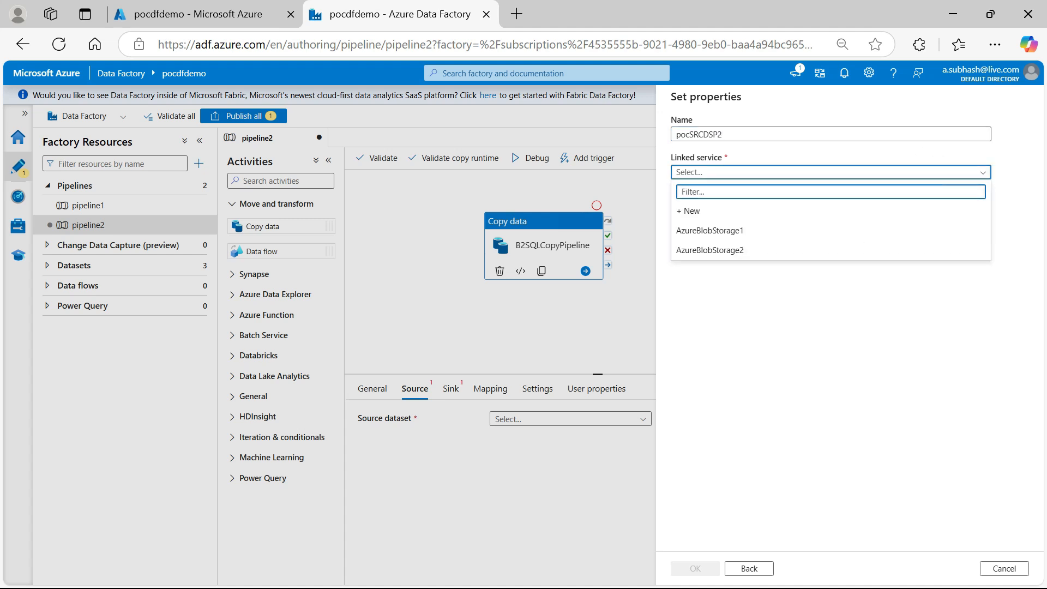
click(891, 218)
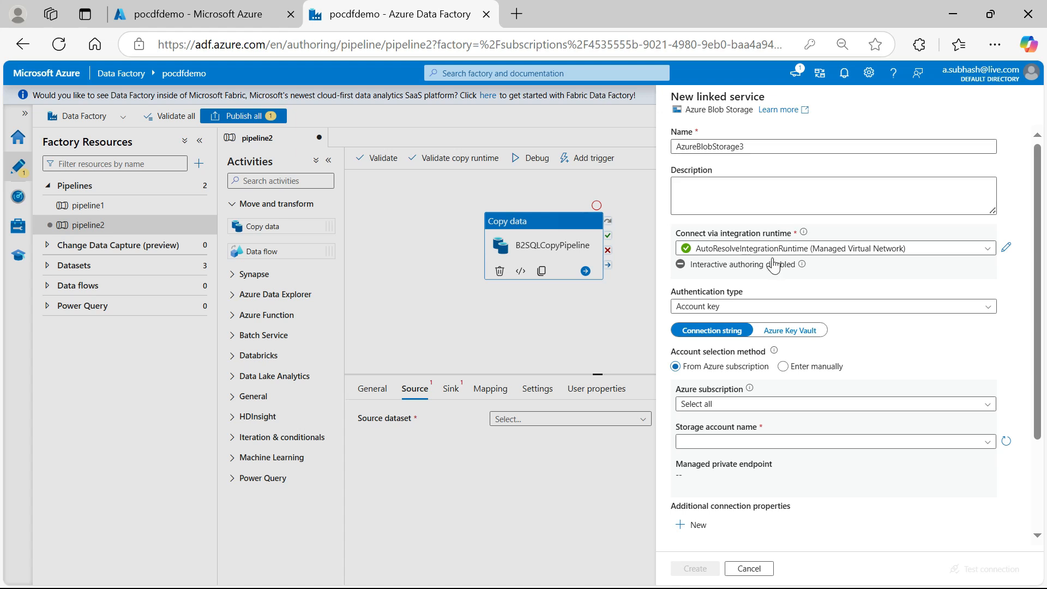
mouse_move(802, 267)
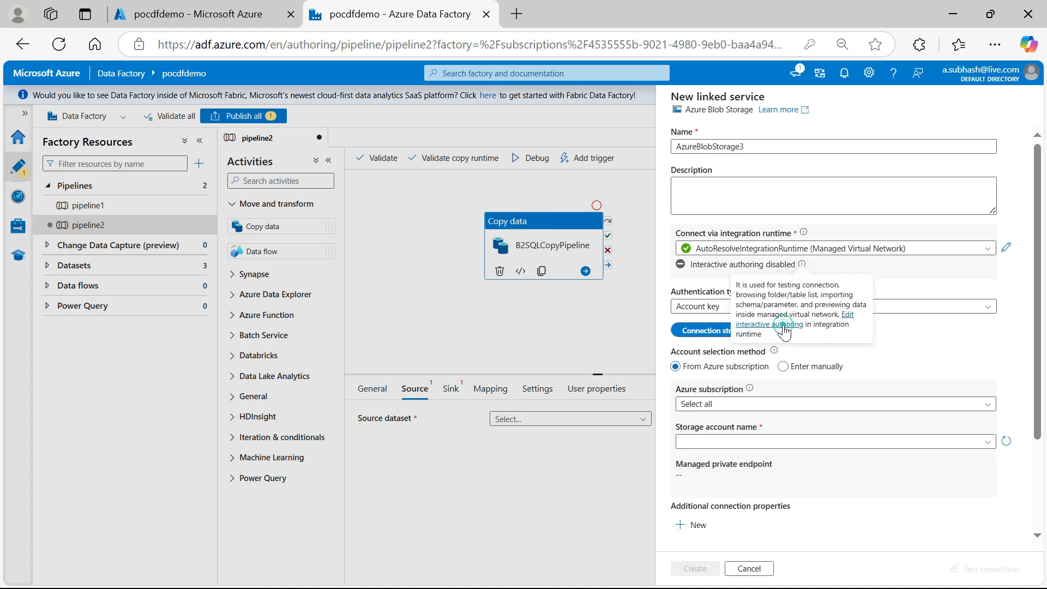
click(783, 327)
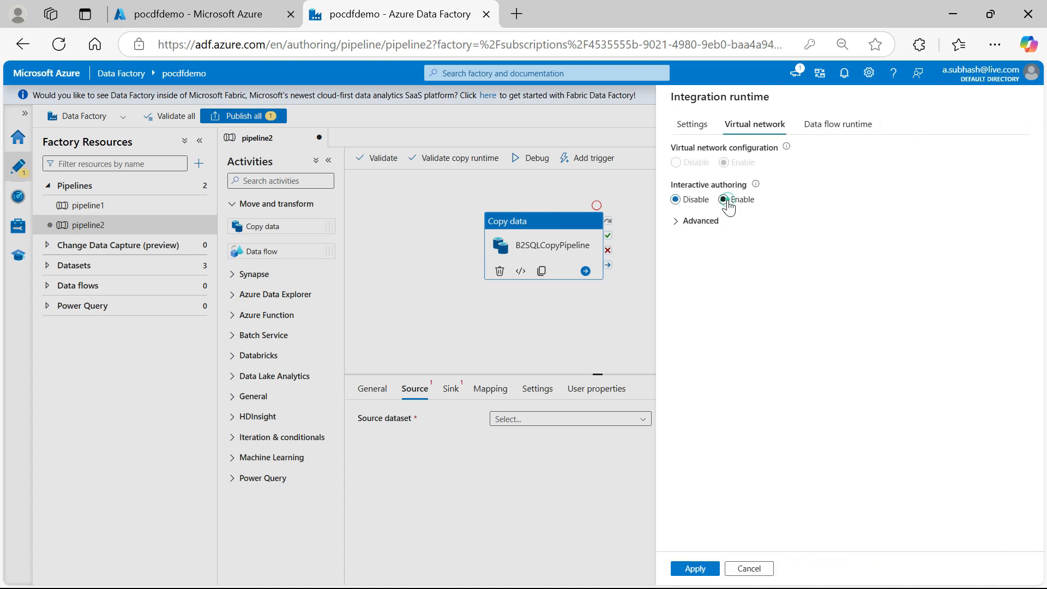
click(723, 200)
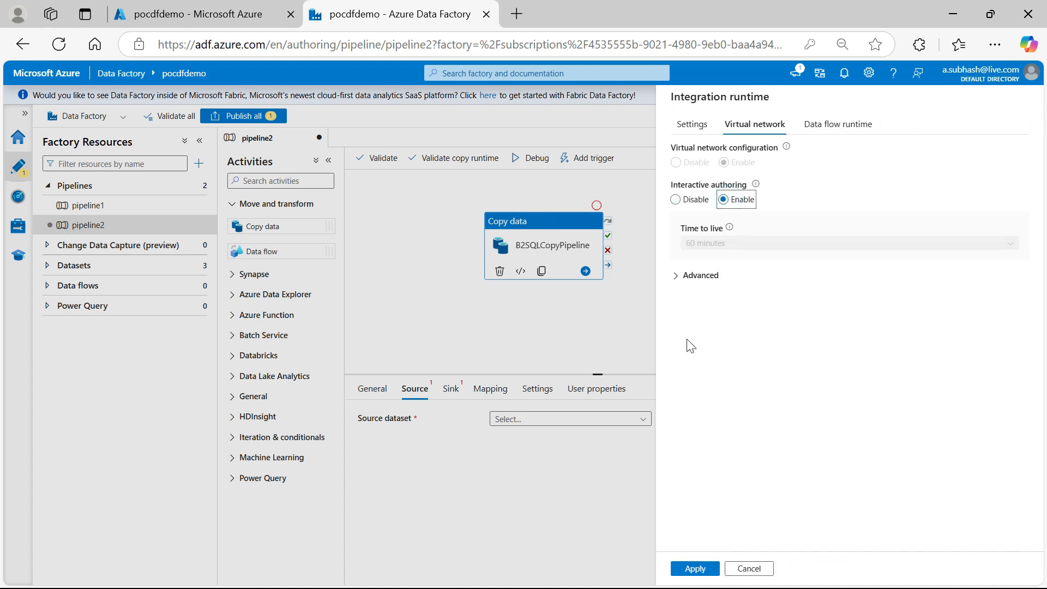
click(688, 568)
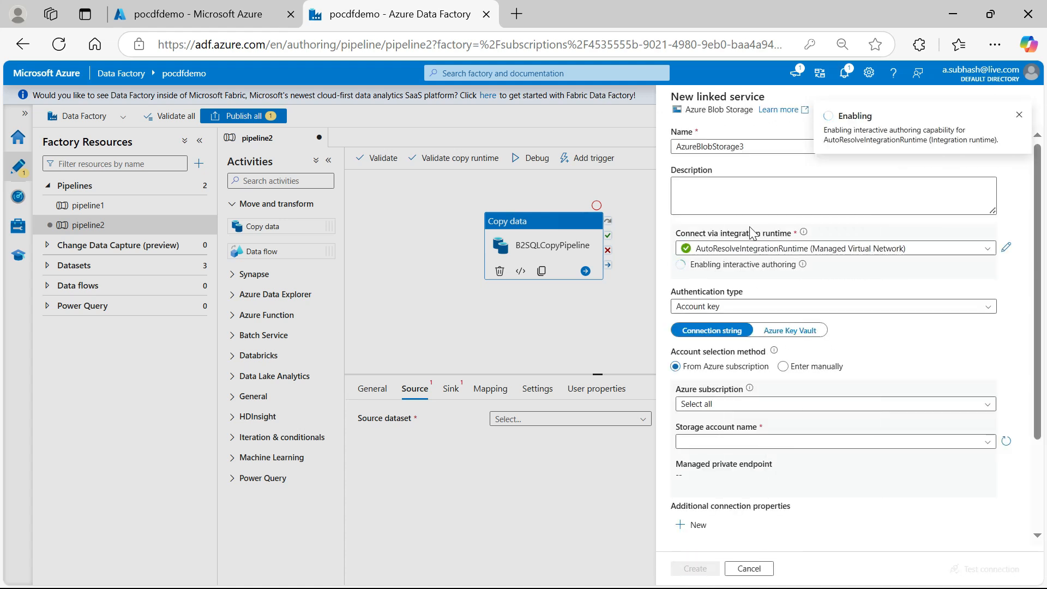
Set the linked service's subscription to Azure Free subscription and its storage account to pocstorageaccdemo
mouse_move(802, 264)
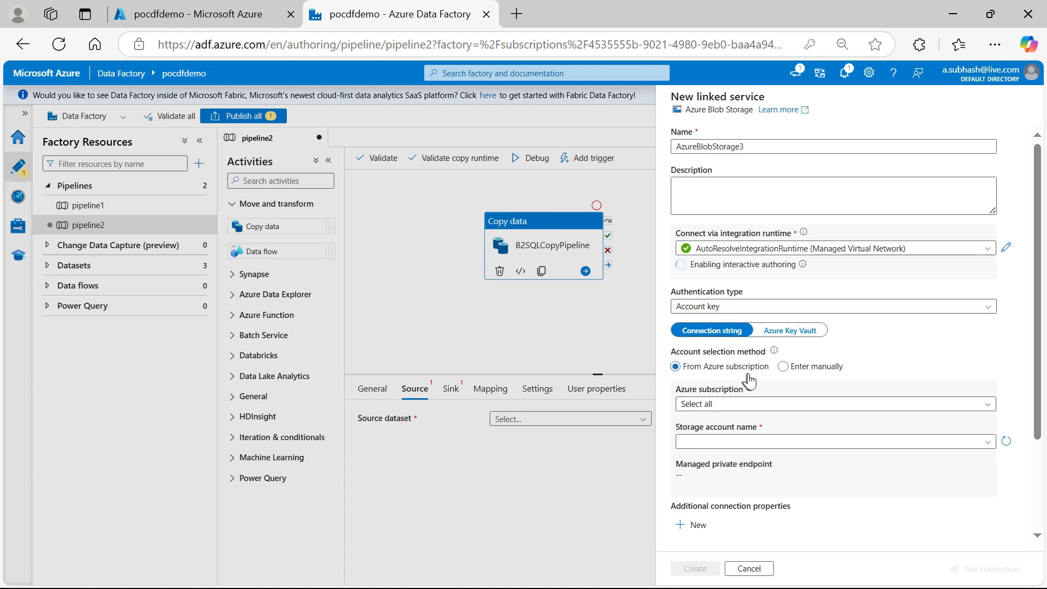
click(744, 404)
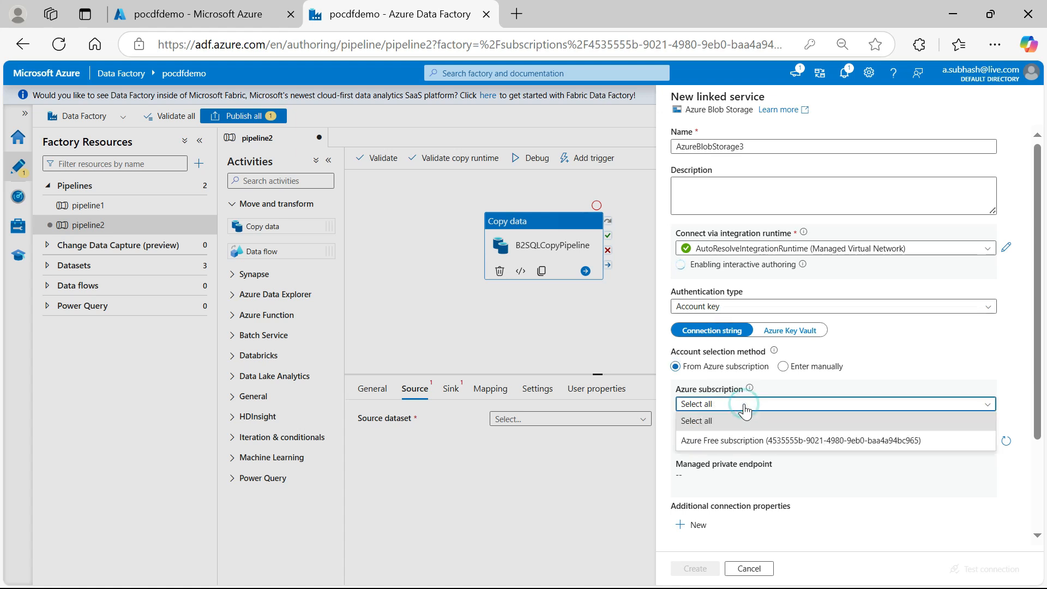
click(741, 440)
click(742, 441)
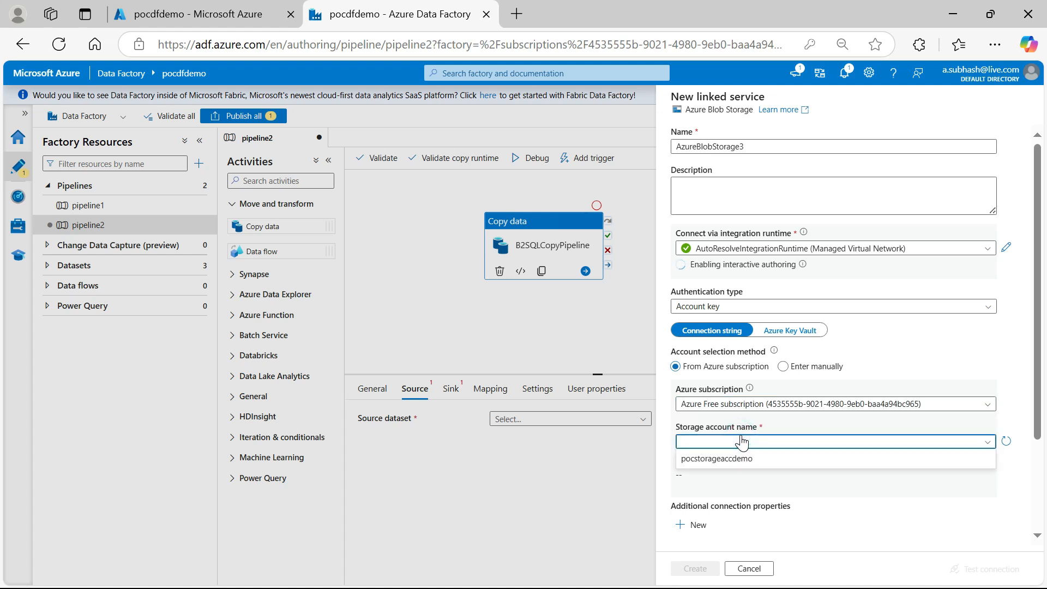
click(741, 461)
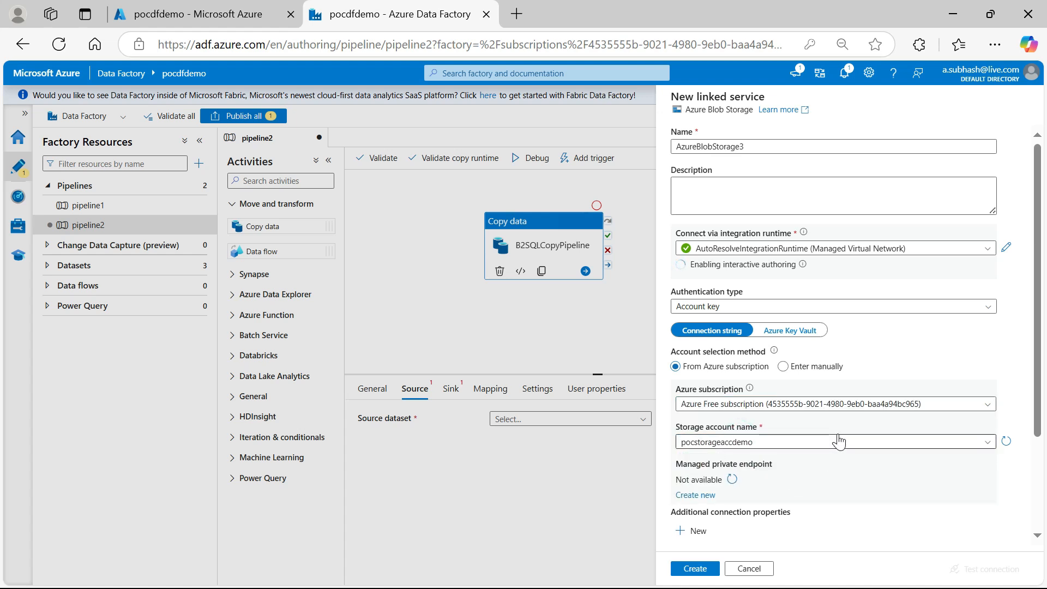
Test the connection to the new Blob Storage linked service once interactive authoring is enabled
scroll(839, 442, down, 3)
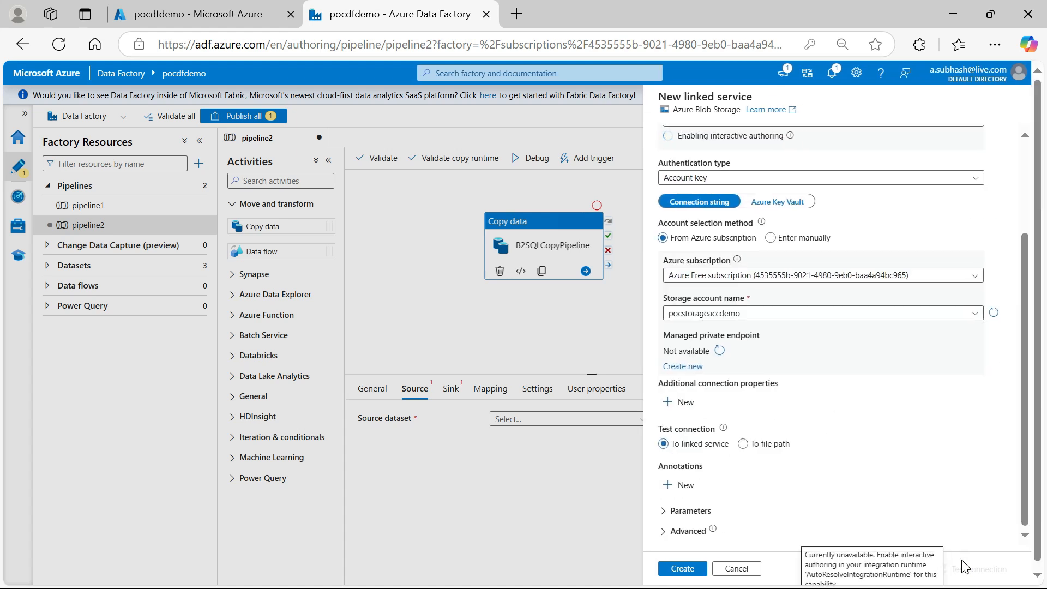
scroll(953, 504, up, 3)
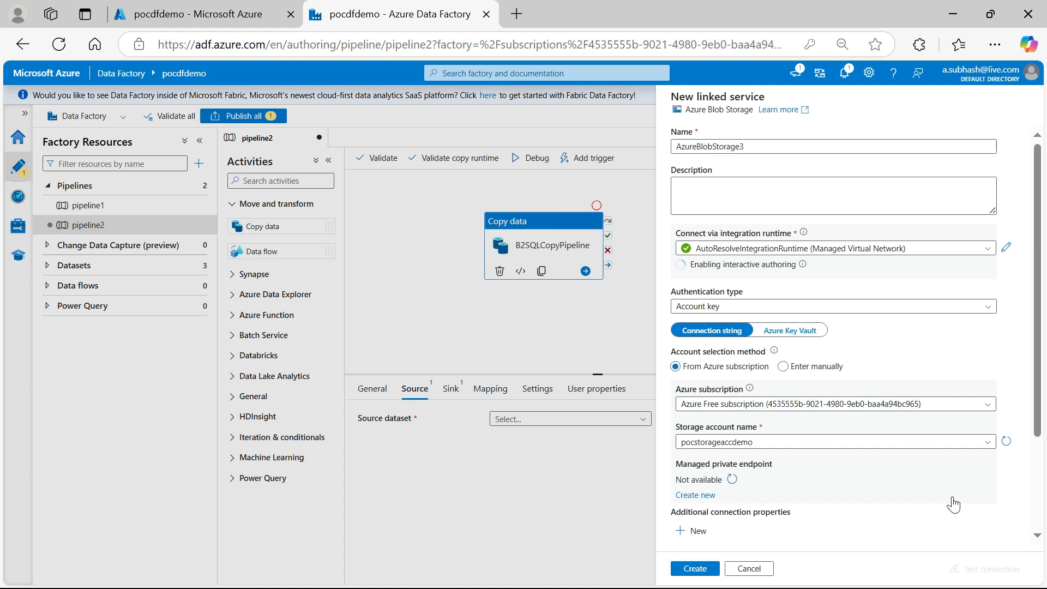
scroll(953, 504, down, 2)
scroll(956, 502, down, 1)
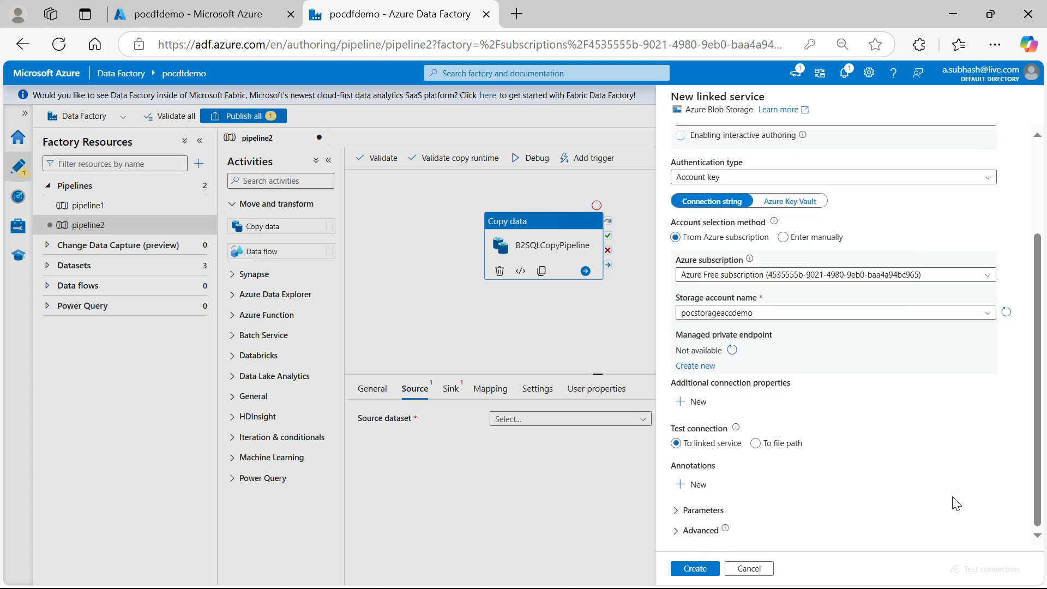
scroll(956, 502, up, 3)
scroll(956, 503, down, 3)
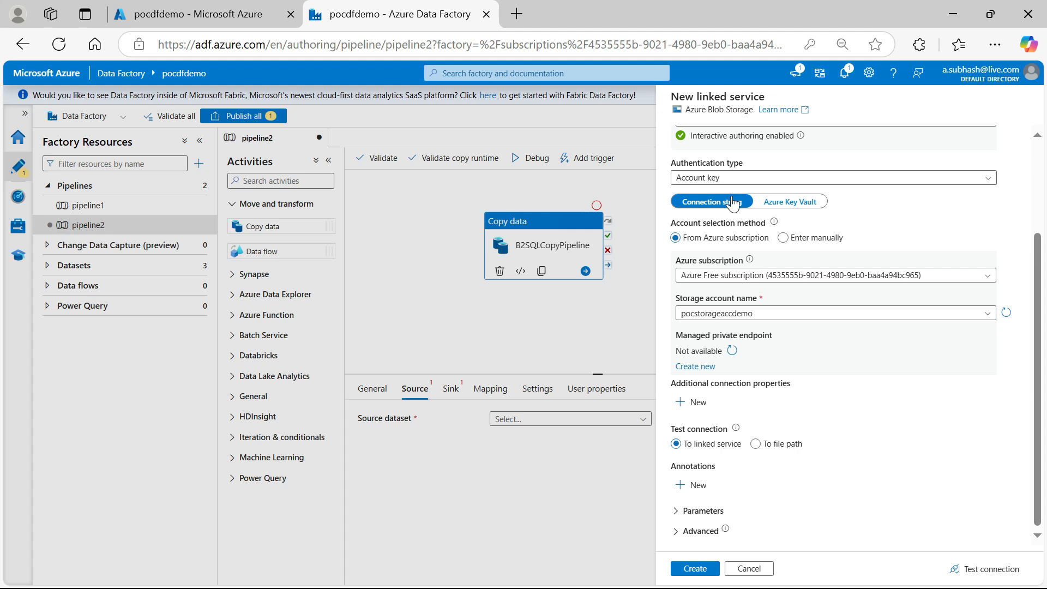
click(965, 569)
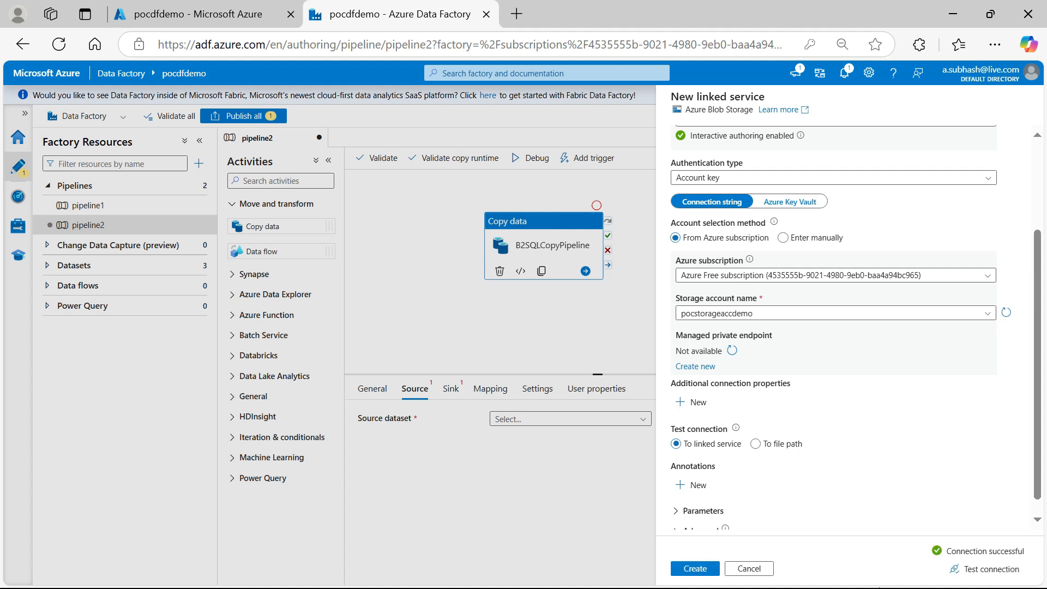
Discard the unsaved new linked service and use the existing AzureBlobStorage1 for the source dataset instead
scroll(1039, 217, up, 3)
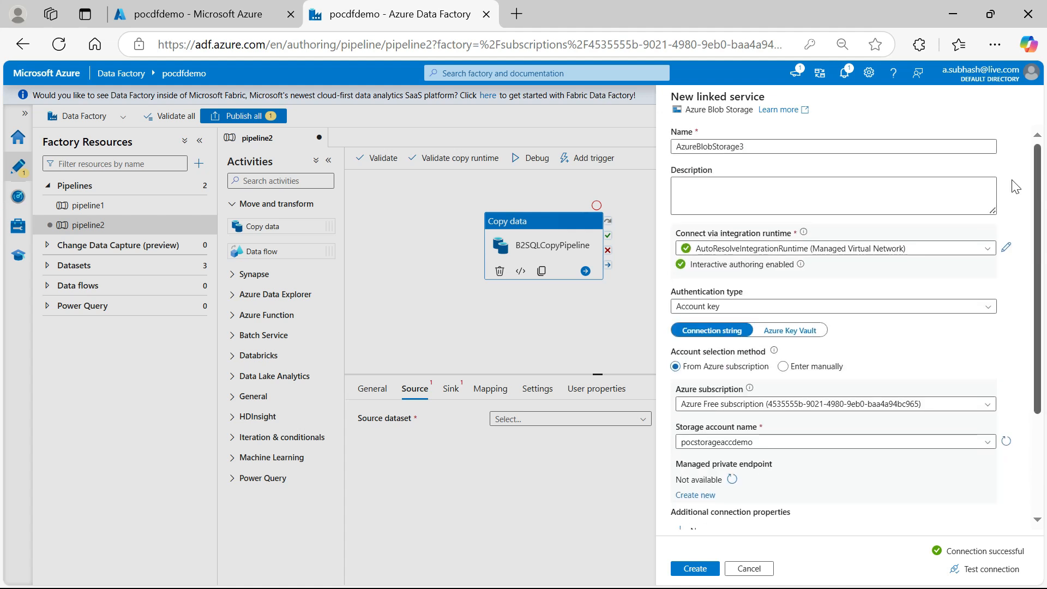
click(758, 569)
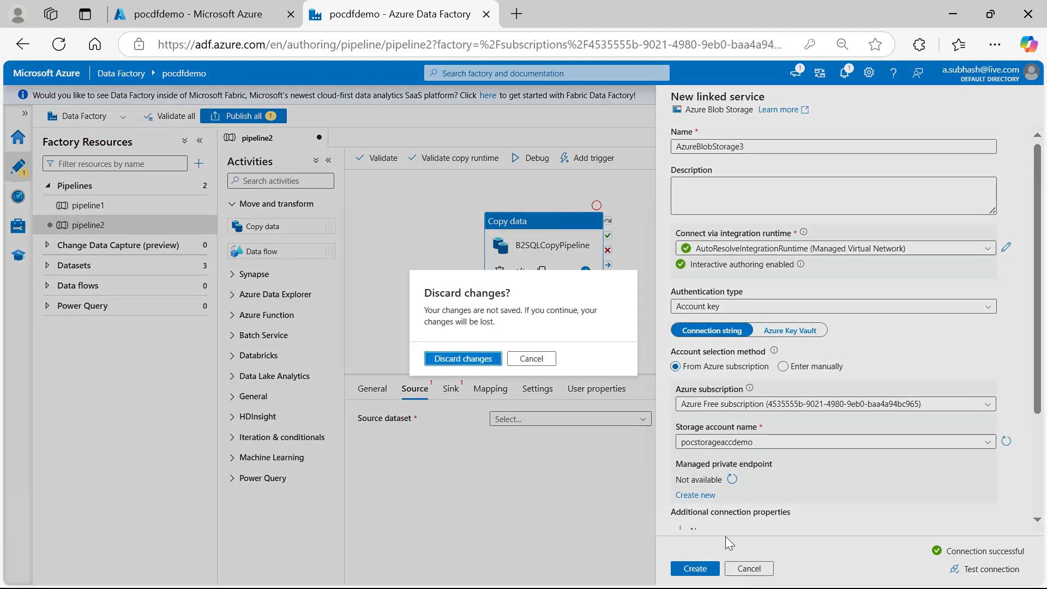
click(443, 353)
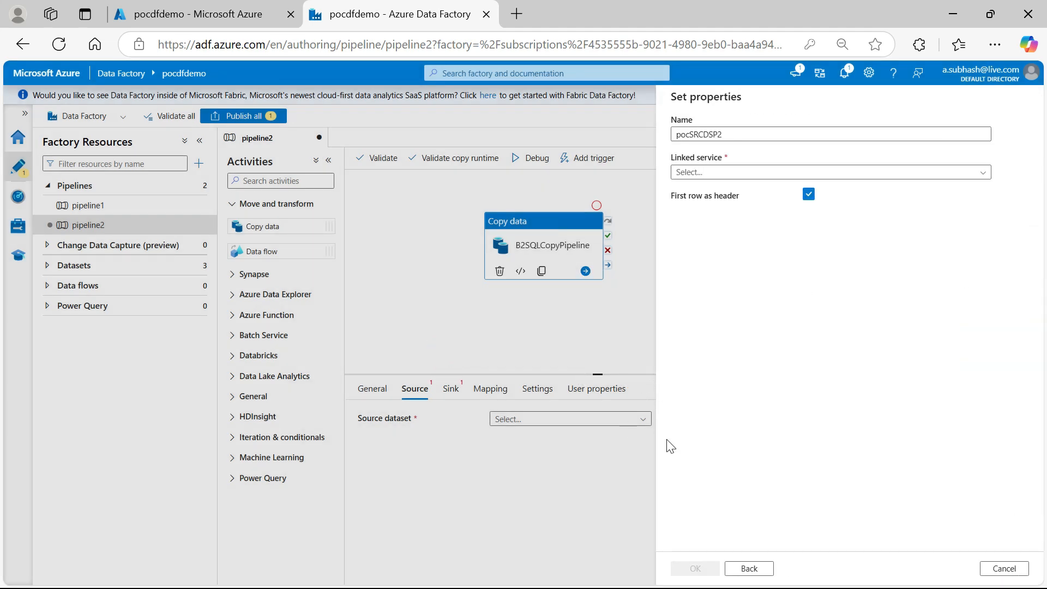
click(944, 171)
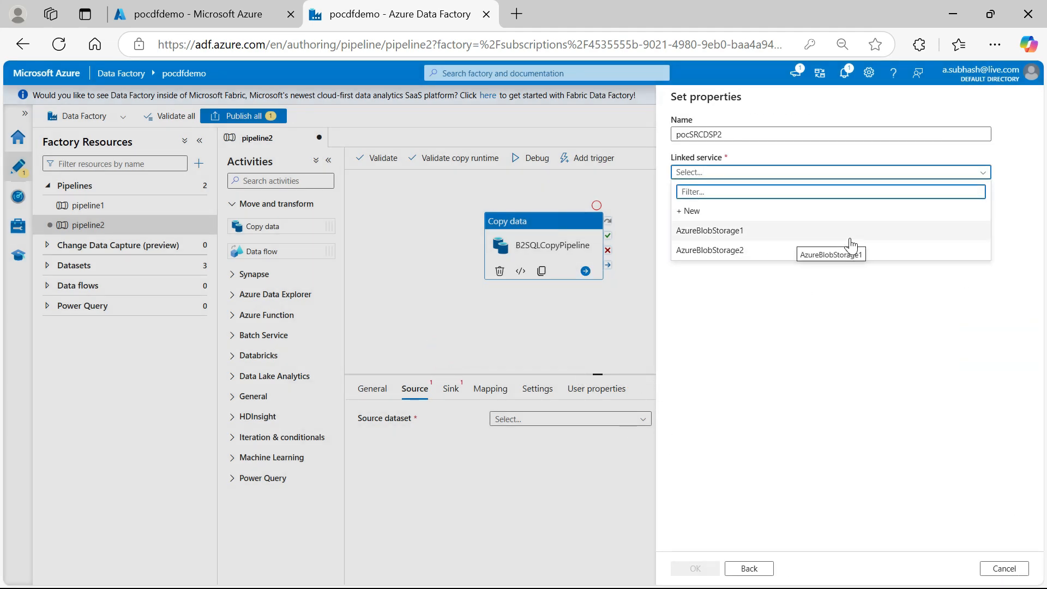
click(851, 244)
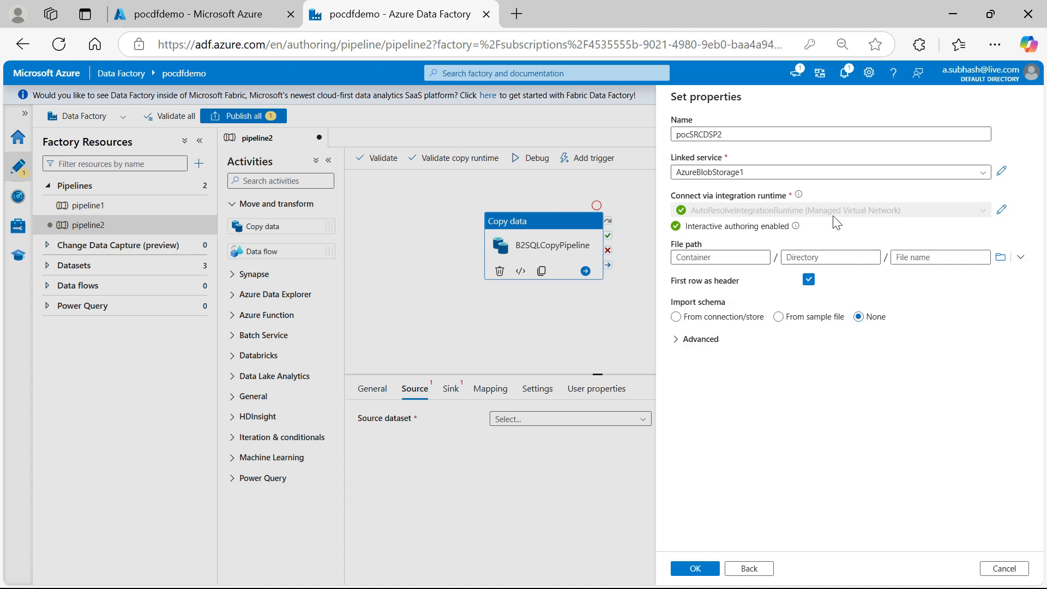
Set the source dataset's file path to demo_CSV.csv in the pocsourceblob container and create the dataset
click(1000, 257)
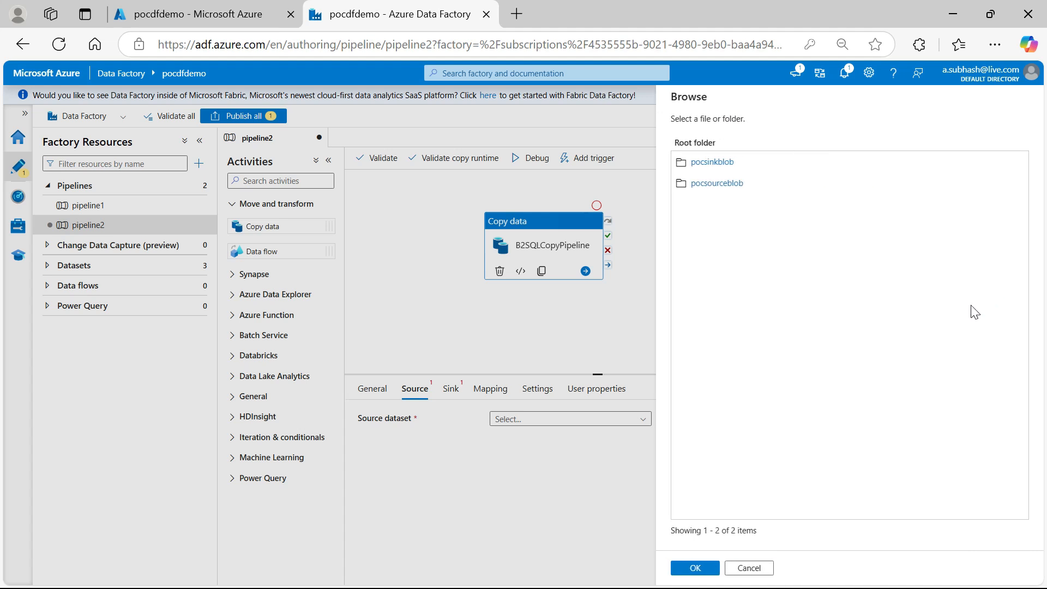
click(728, 186)
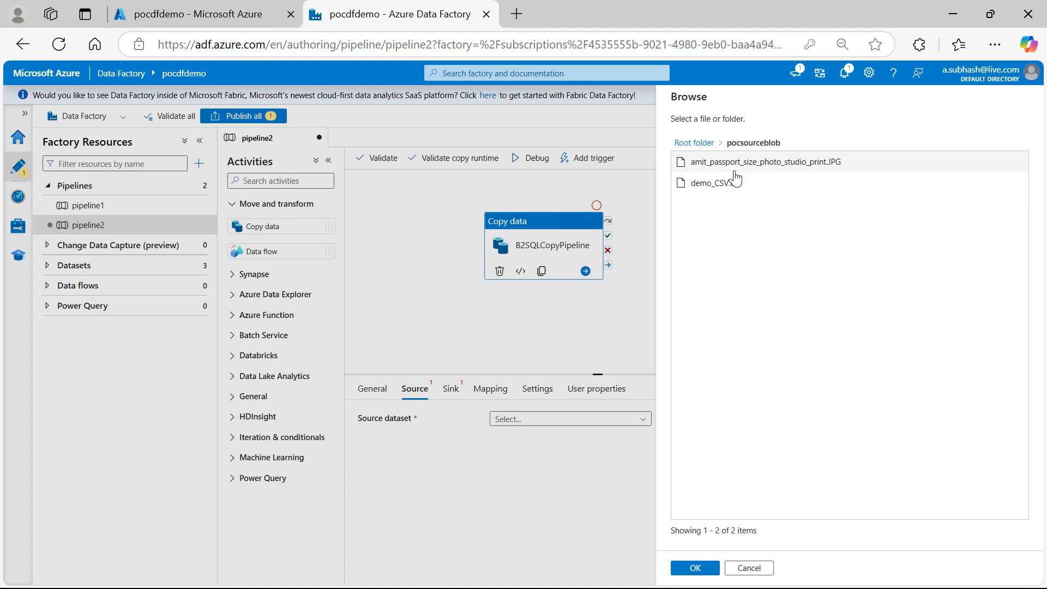
click(730, 184)
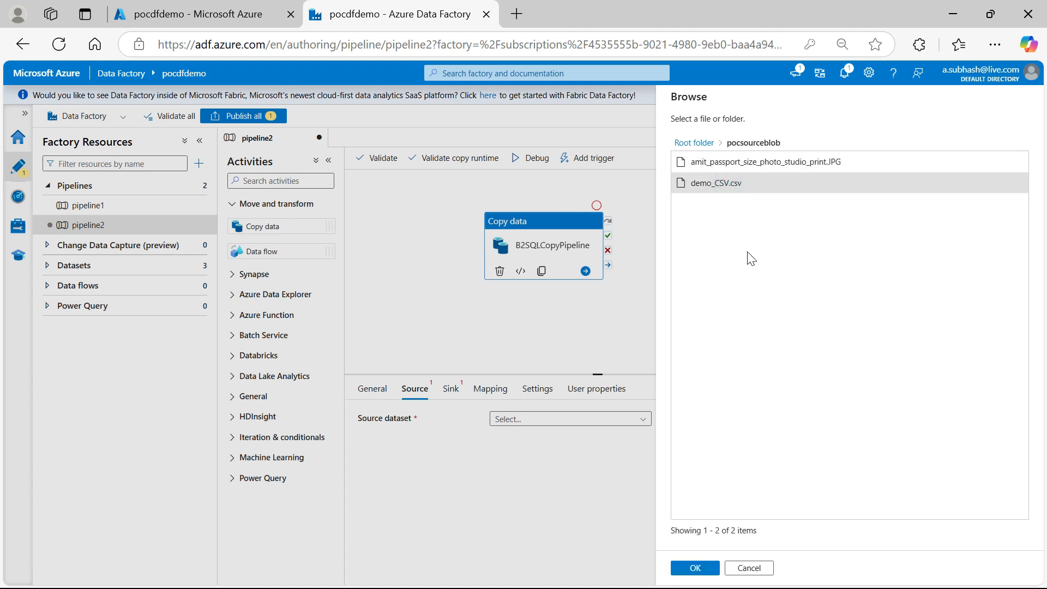
click(695, 568)
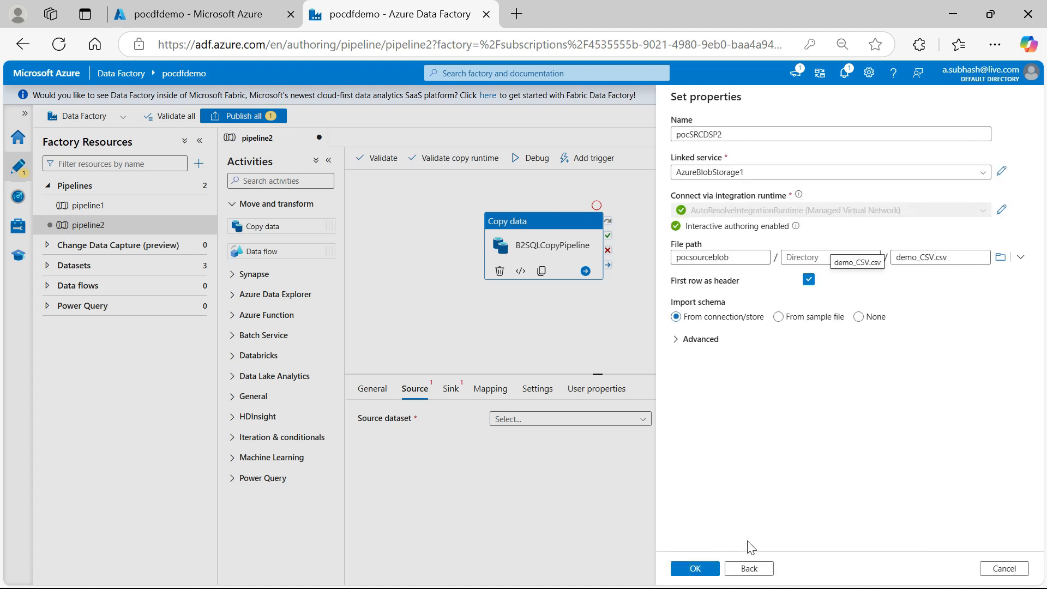
click(704, 568)
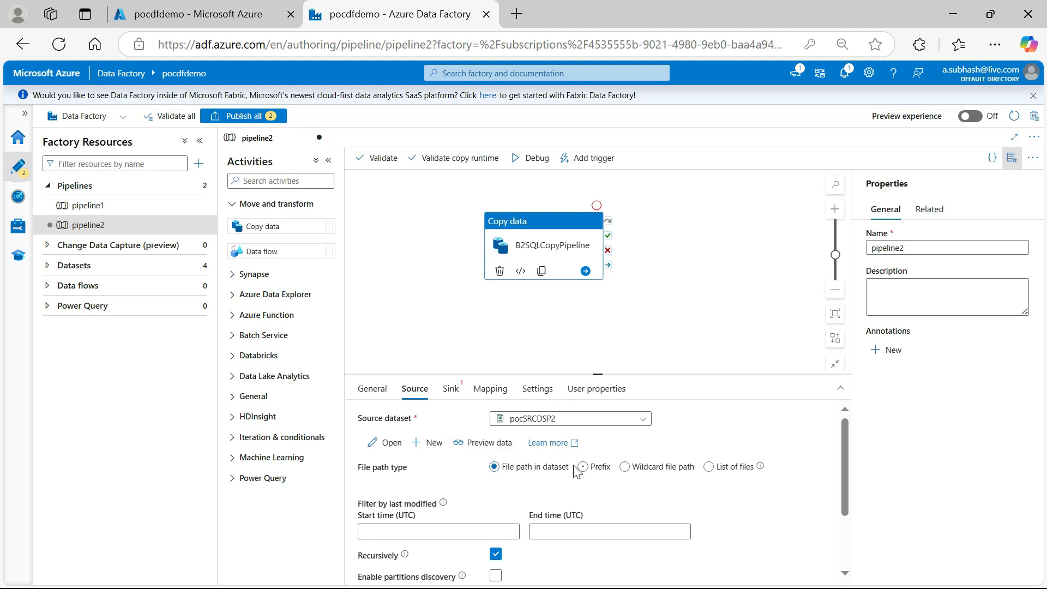
Start a new sink dataset for the copy activity with Azure SQL Database as its data store
click(452, 392)
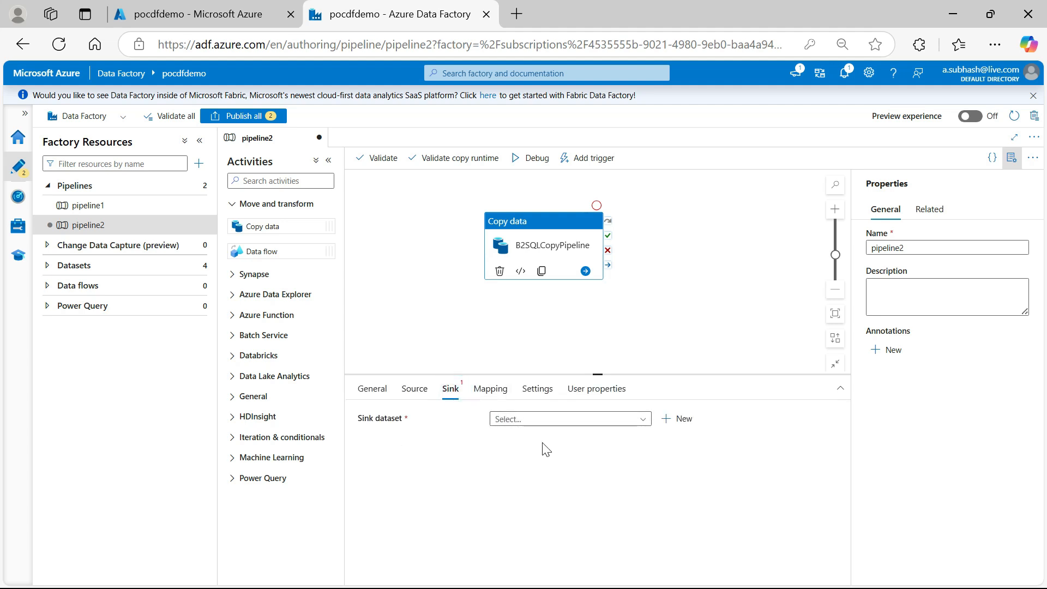
click(645, 424)
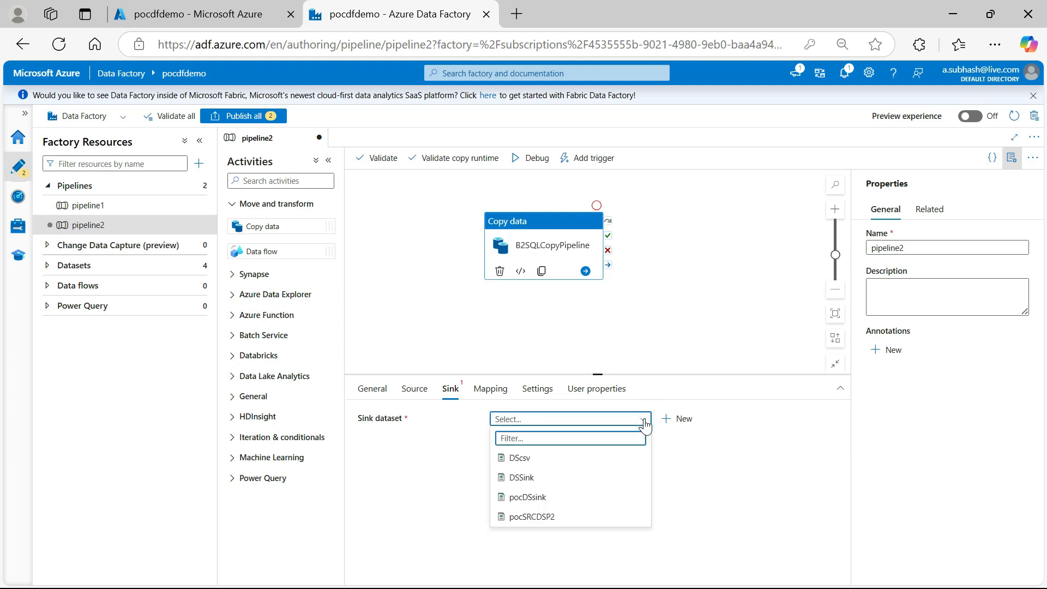
click(682, 426)
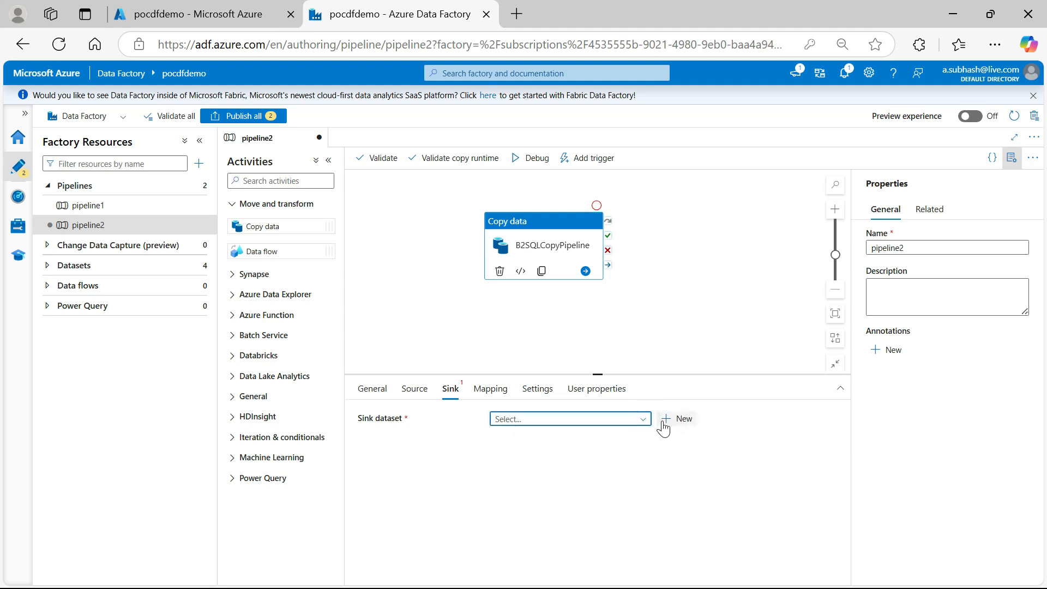
click(642, 419)
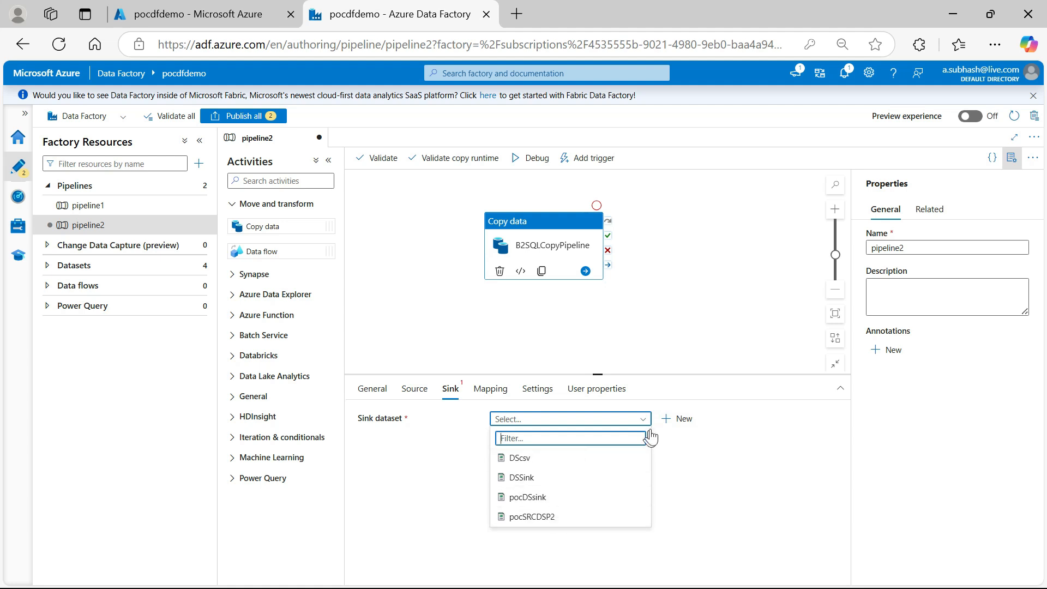
click(682, 419)
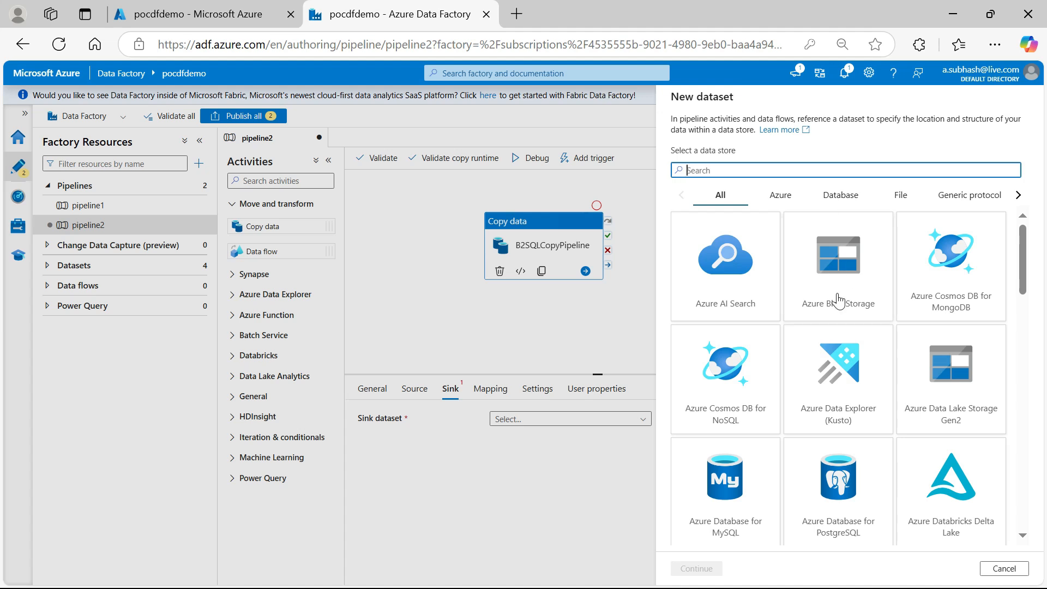
scroll(840, 300, down, 5)
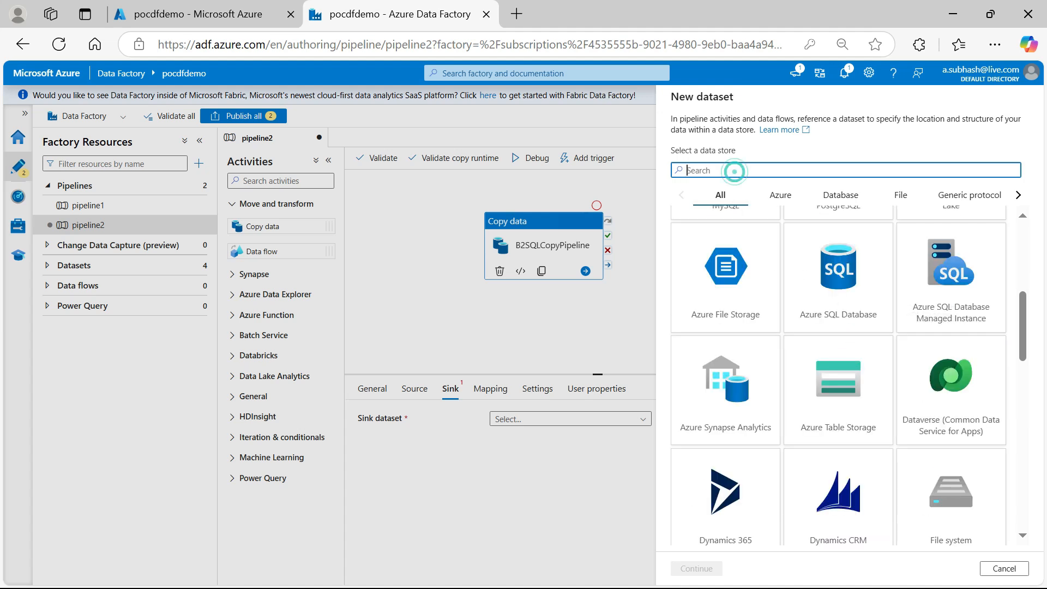
click(857, 288)
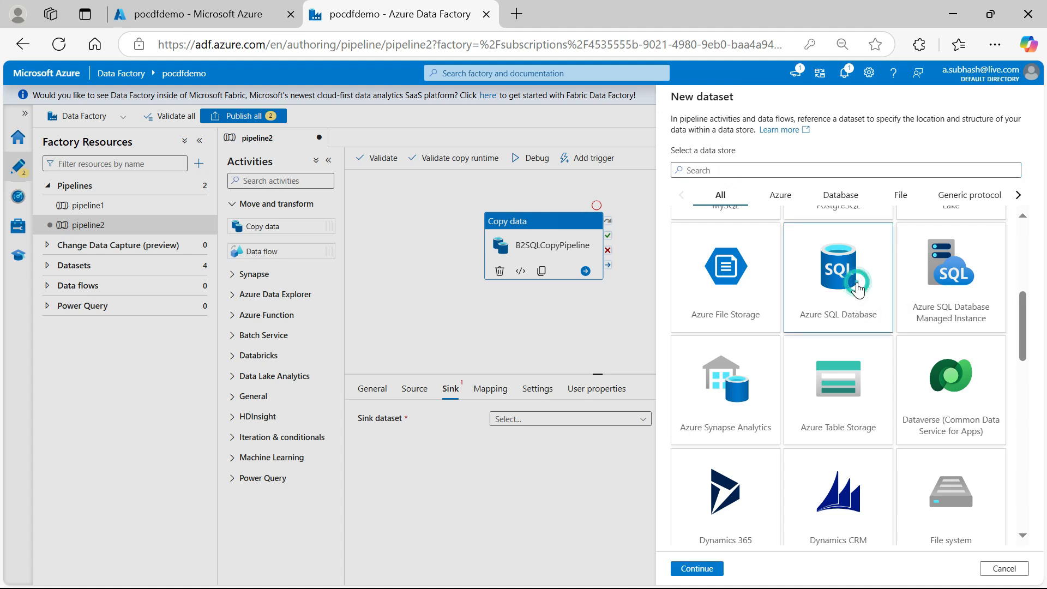
click(708, 567)
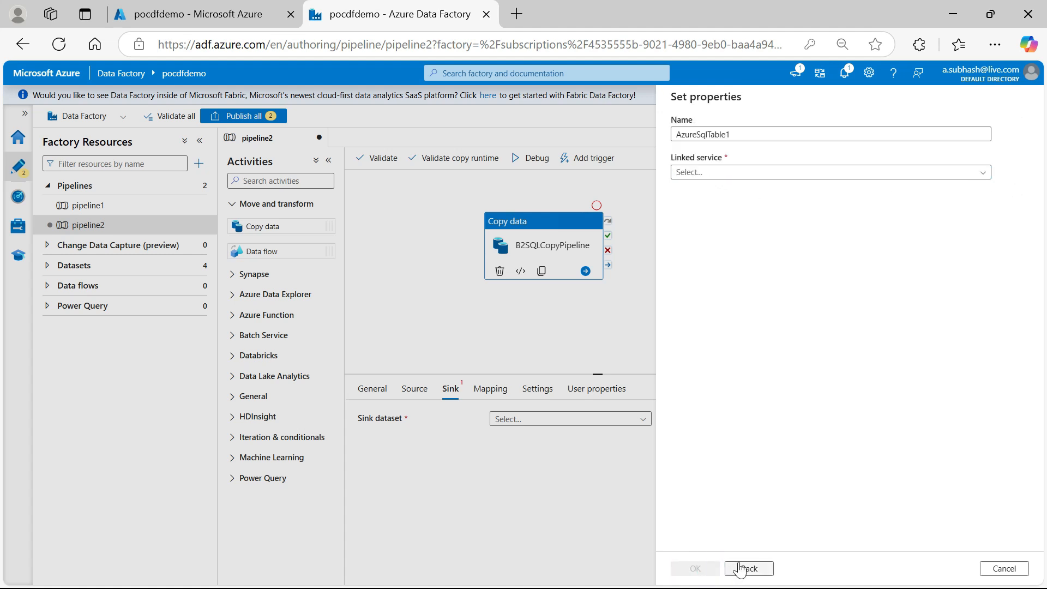
Start a new linked service for the sink dataset with Azure Free subscription, server pocsqlserverdemo and database pocsqldbdemo
click(984, 175)
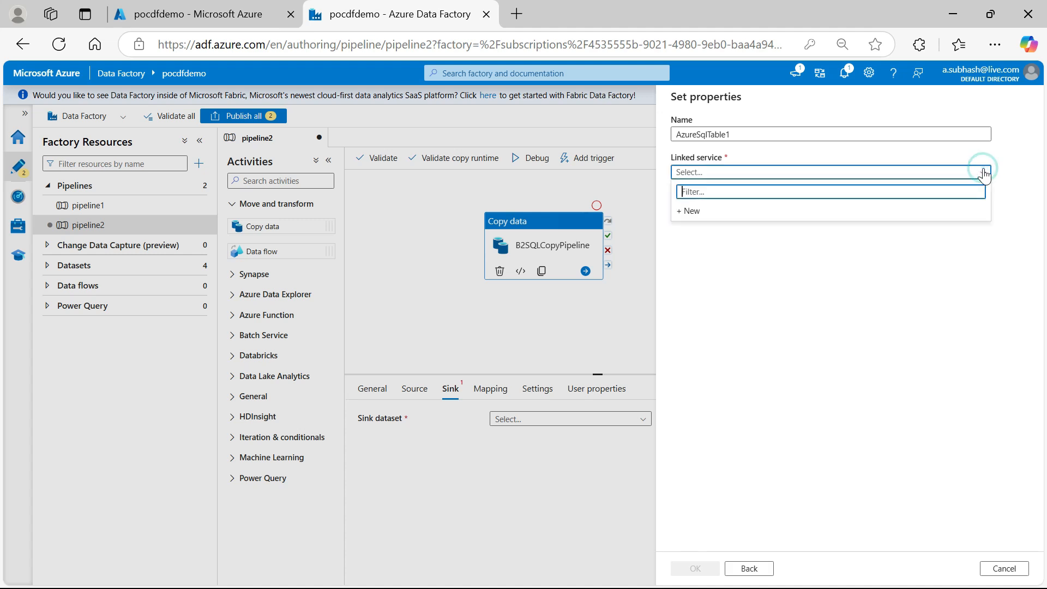
click(690, 213)
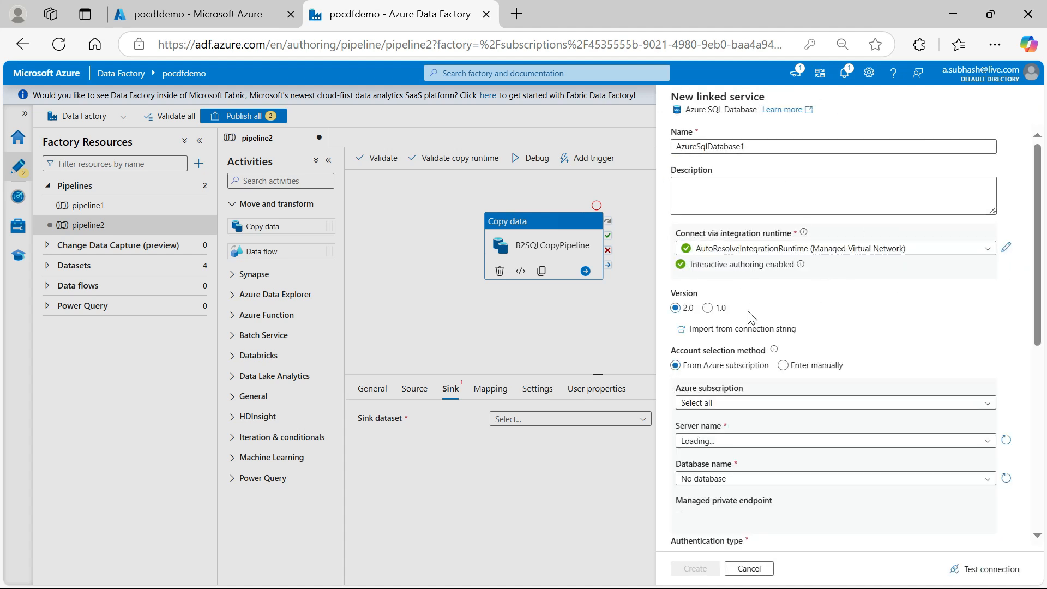
click(781, 403)
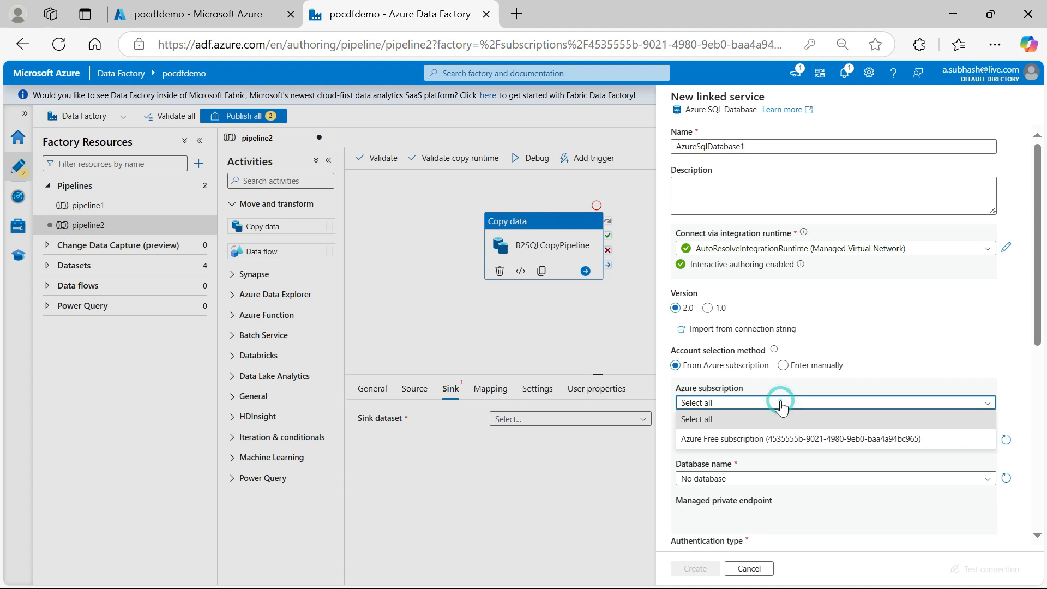
click(774, 440)
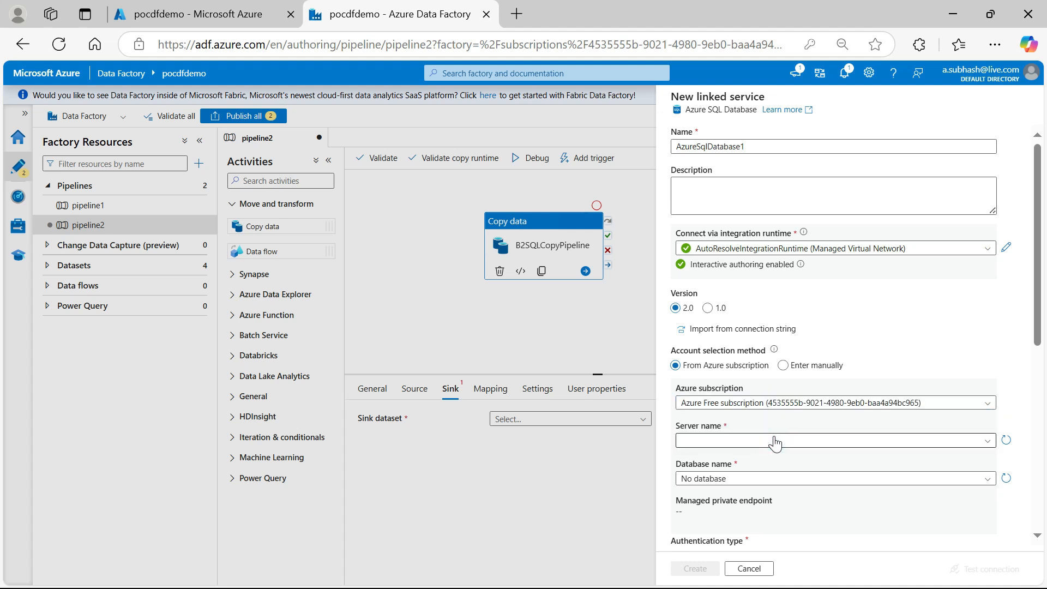
click(989, 442)
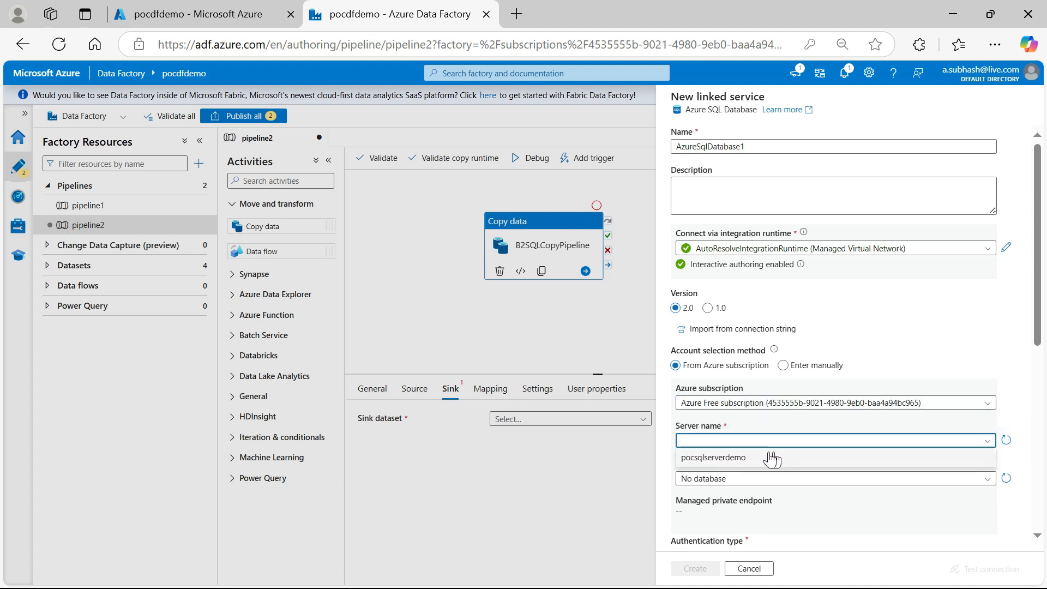
click(713, 460)
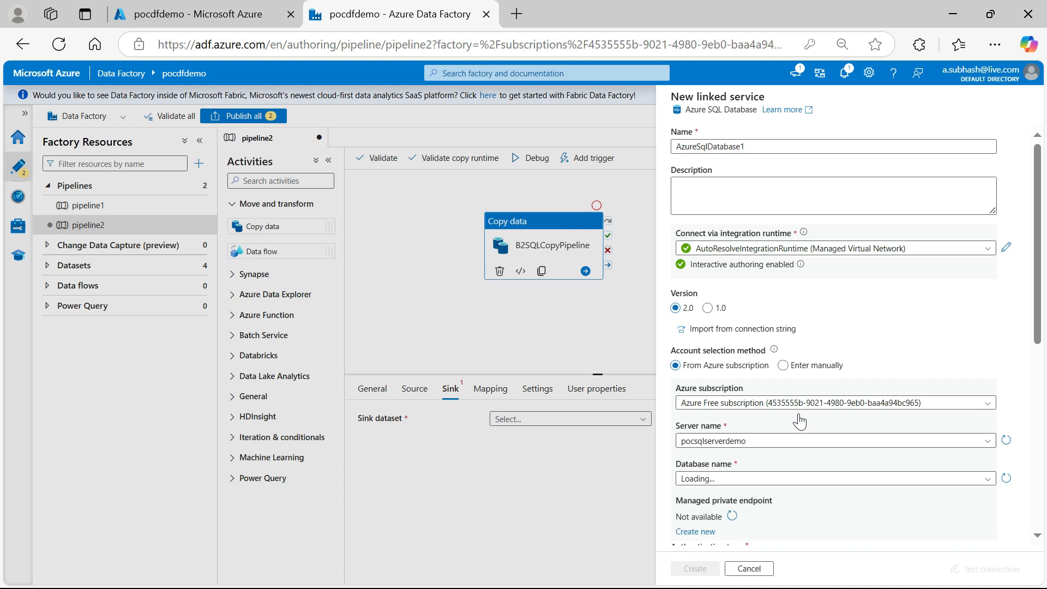
scroll(800, 422, down, 3)
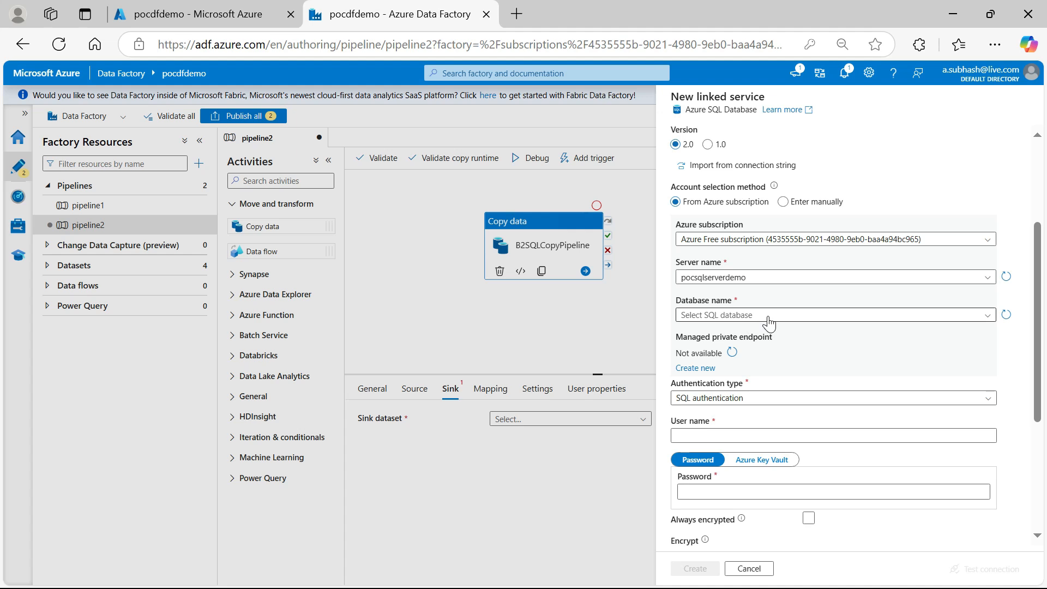
click(986, 320)
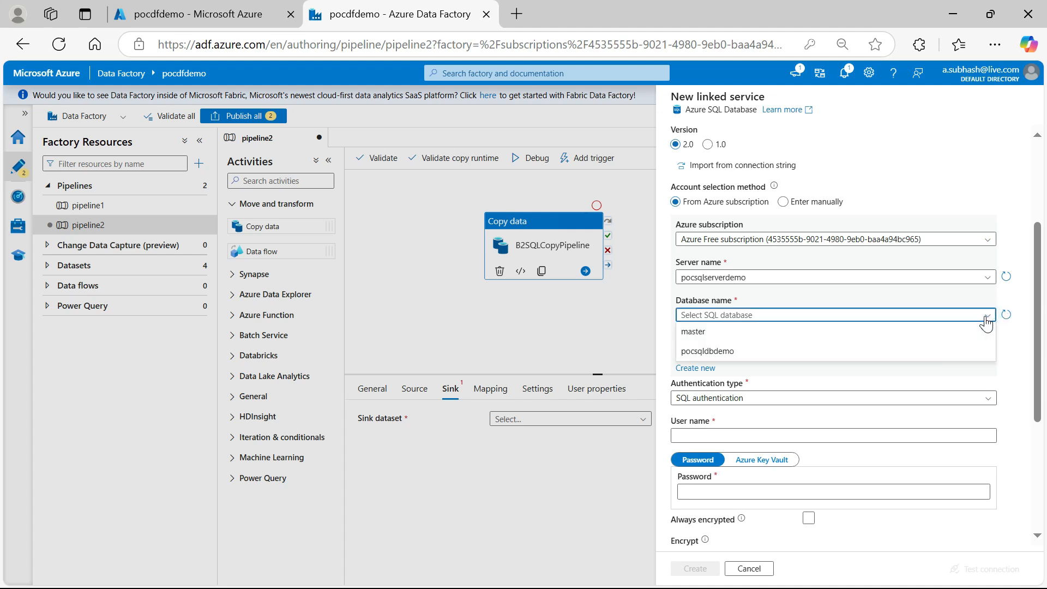
click(765, 356)
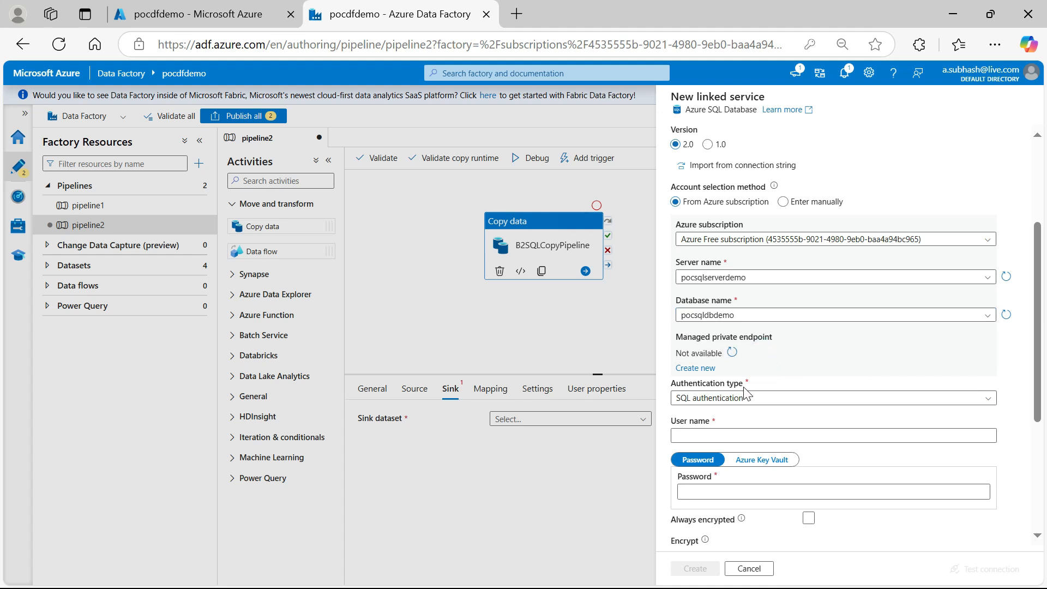
Keep SQL authentication for the linked service and fill in the saved admin user name and password
click(719, 402)
click(719, 403)
click(720, 435)
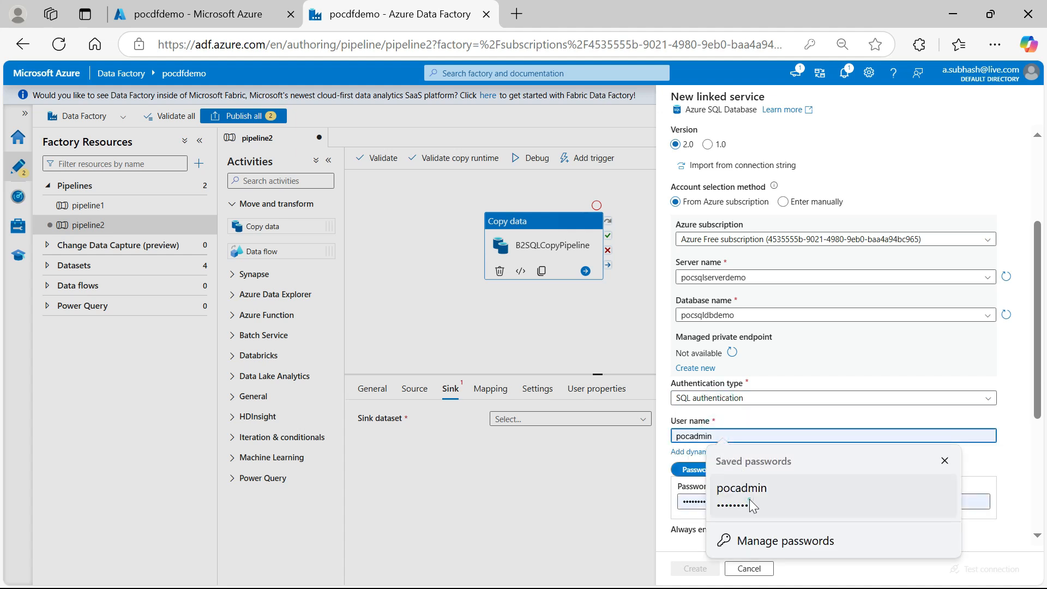
click(750, 499)
scroll(853, 335, down, 3)
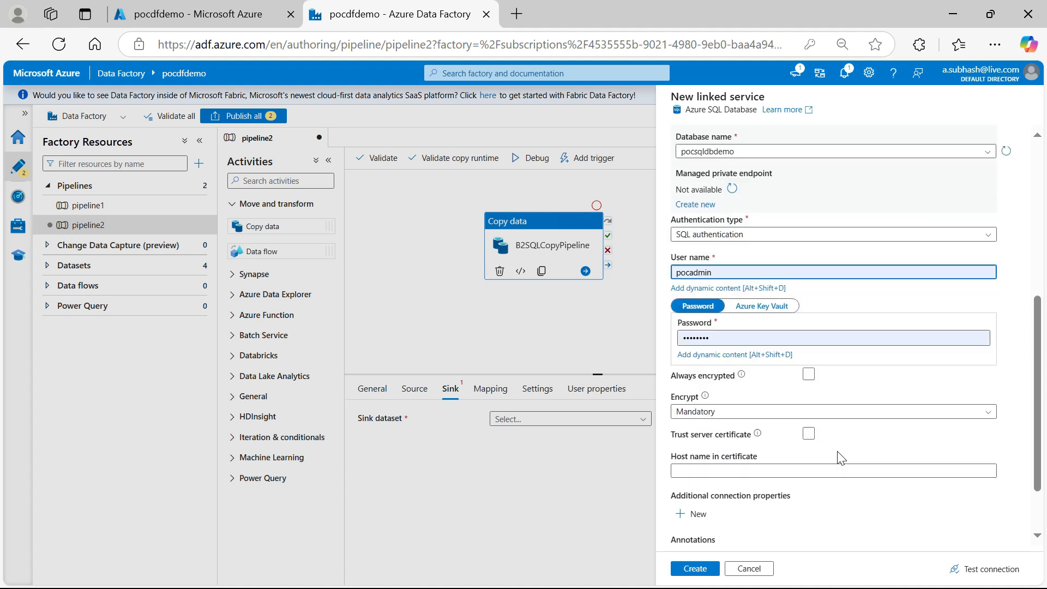
click(720, 336)
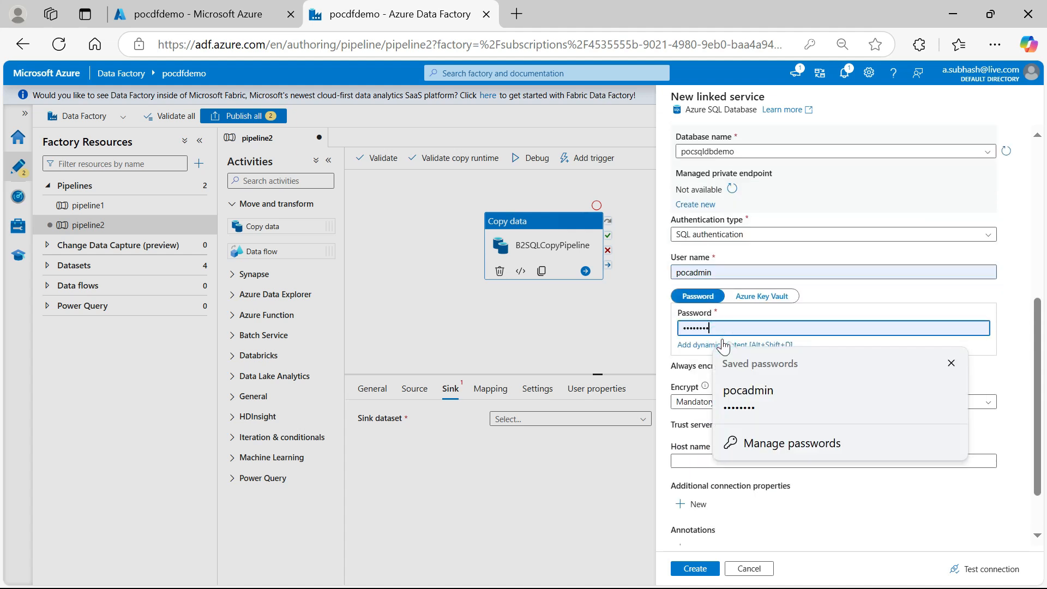
click(810, 313)
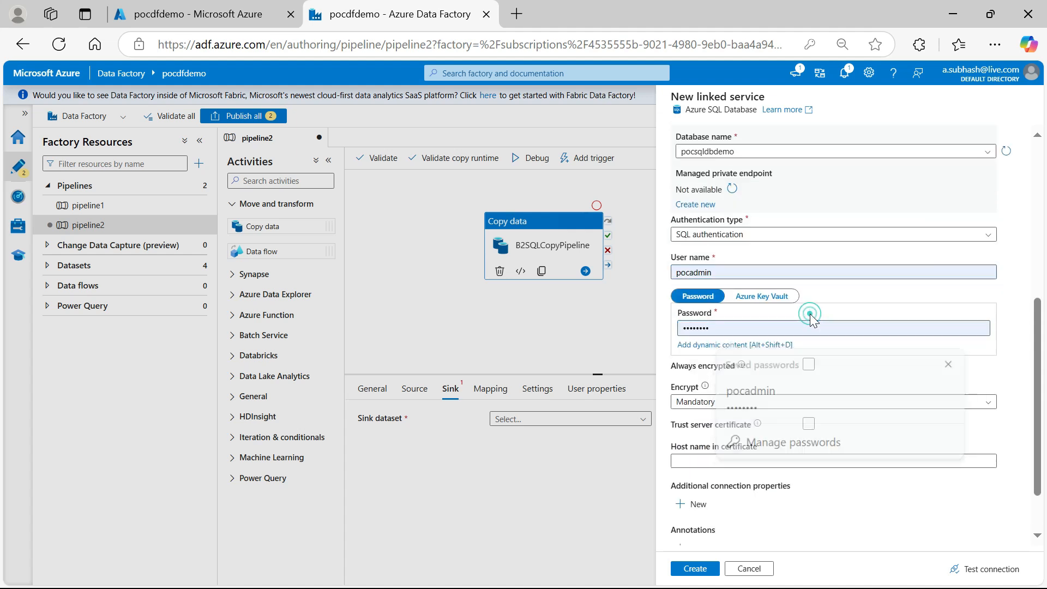
Test the connection to the Azure SQL Database and create the linked service
scroll(748, 422, down, 1)
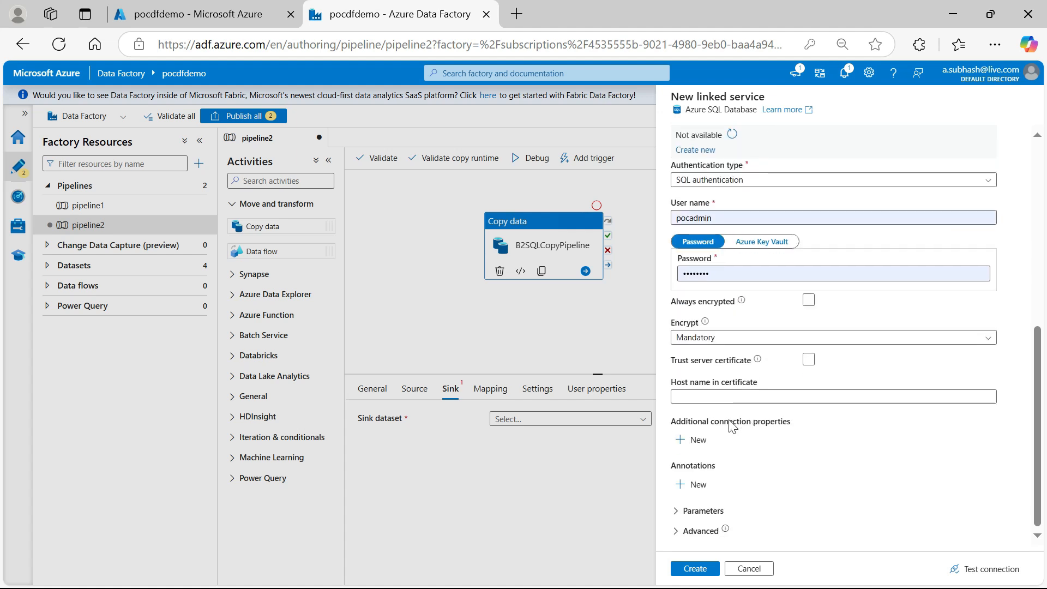
click(990, 570)
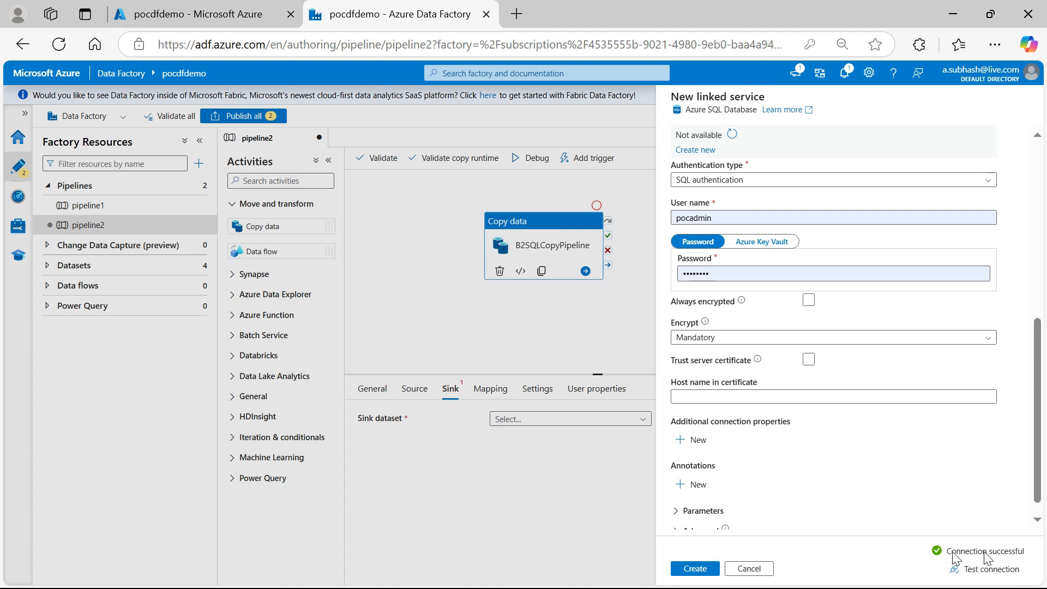
click(692, 570)
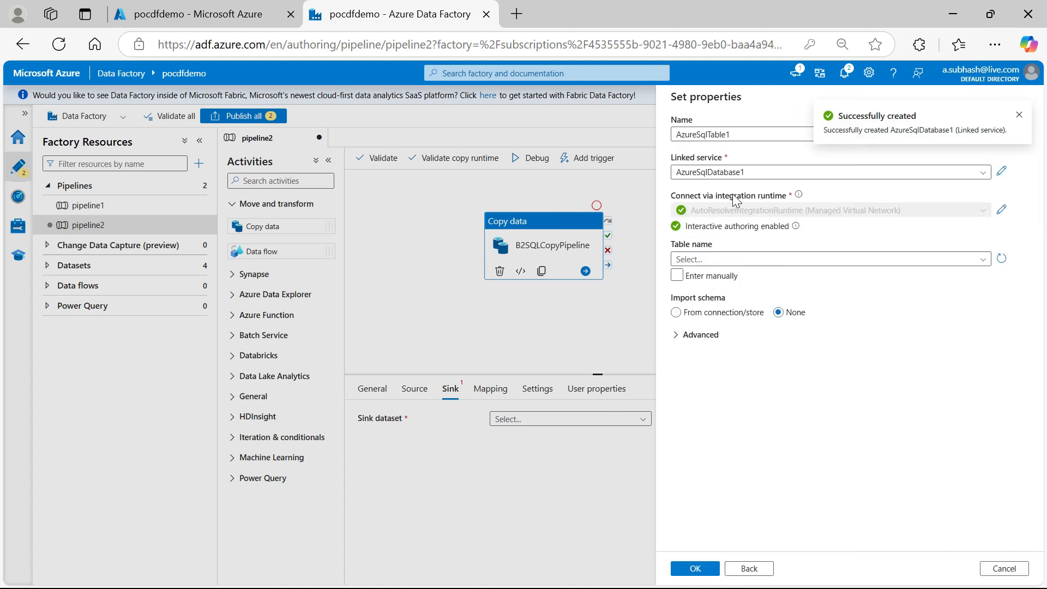
Set the sink dataset's table to dbo.employee, with its schema imported from the connection/store, and create the dataset
click(987, 261)
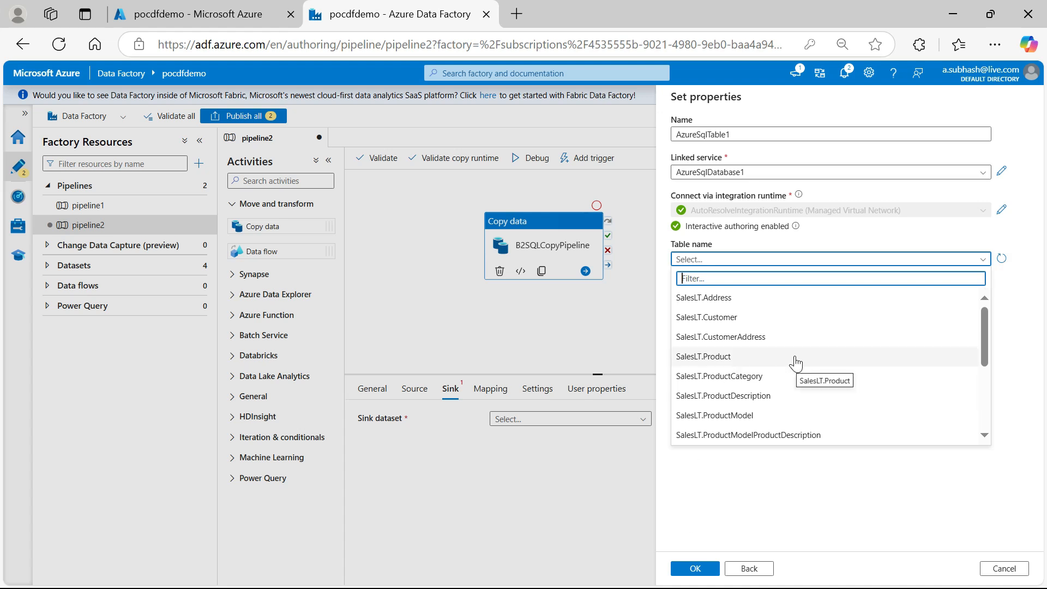
text(e)
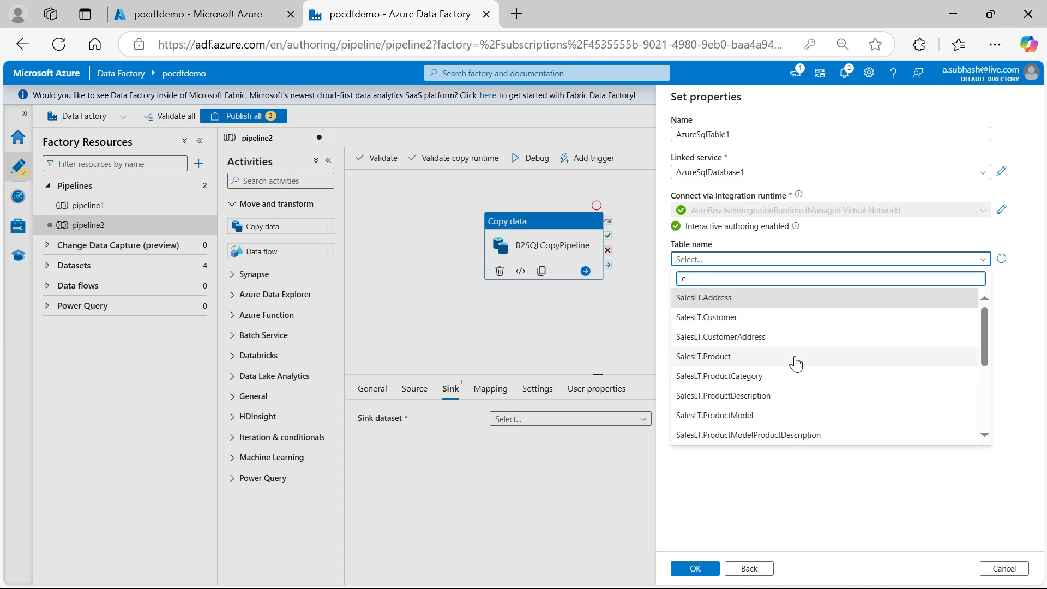
text(mp)
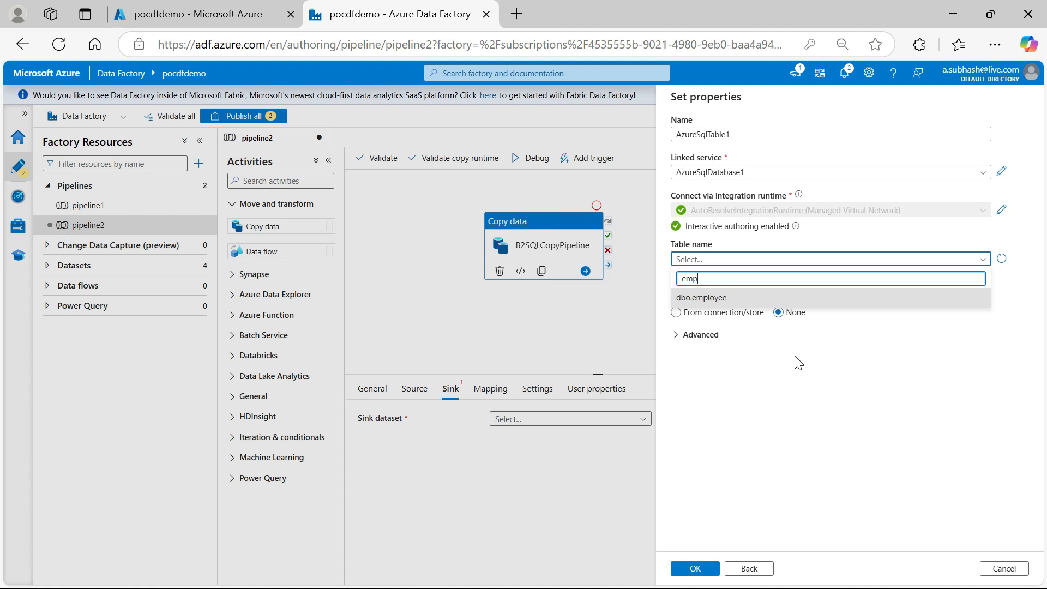
click(709, 299)
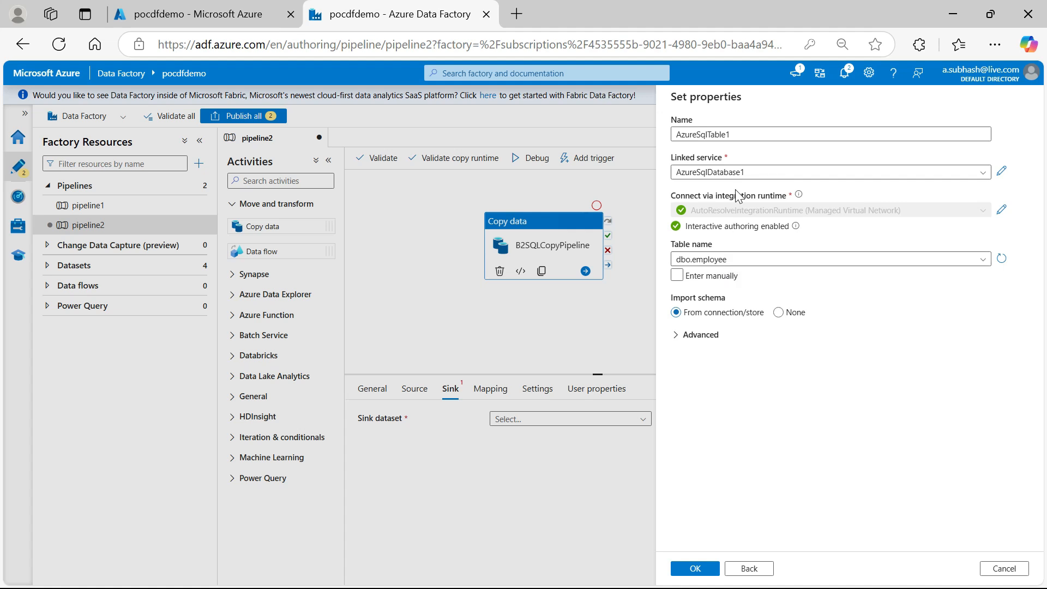
click(701, 568)
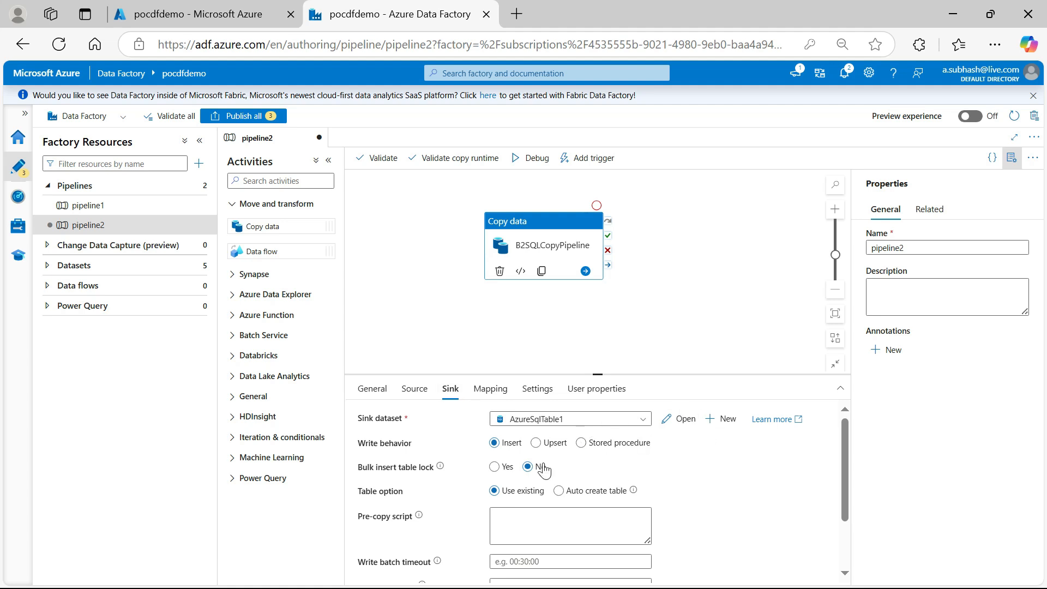
Preview the data of the copy activity's source dataset pocSRCDSP2 and close the preview
click(416, 397)
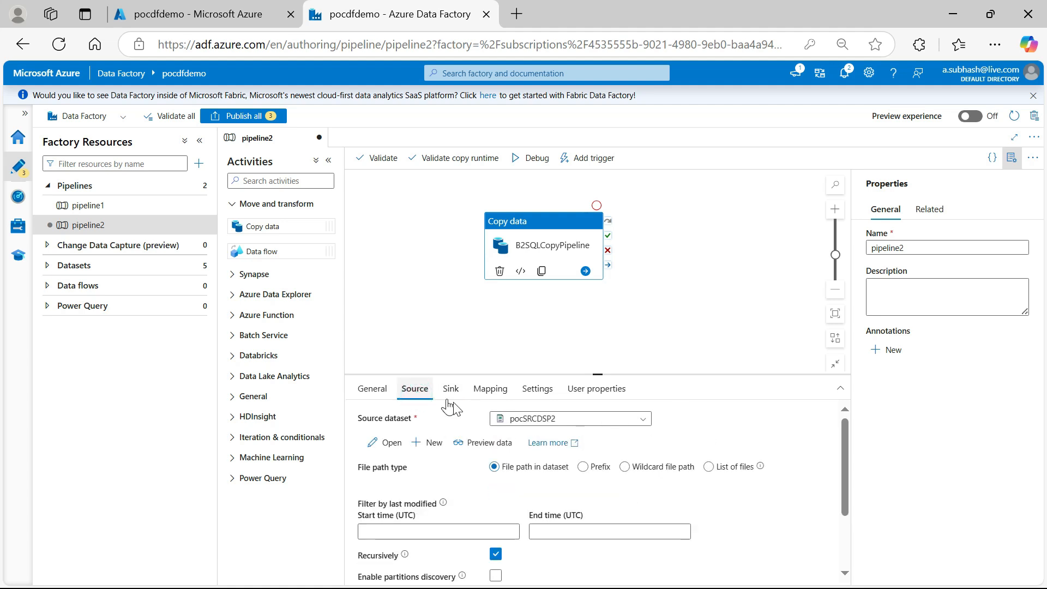
click(483, 444)
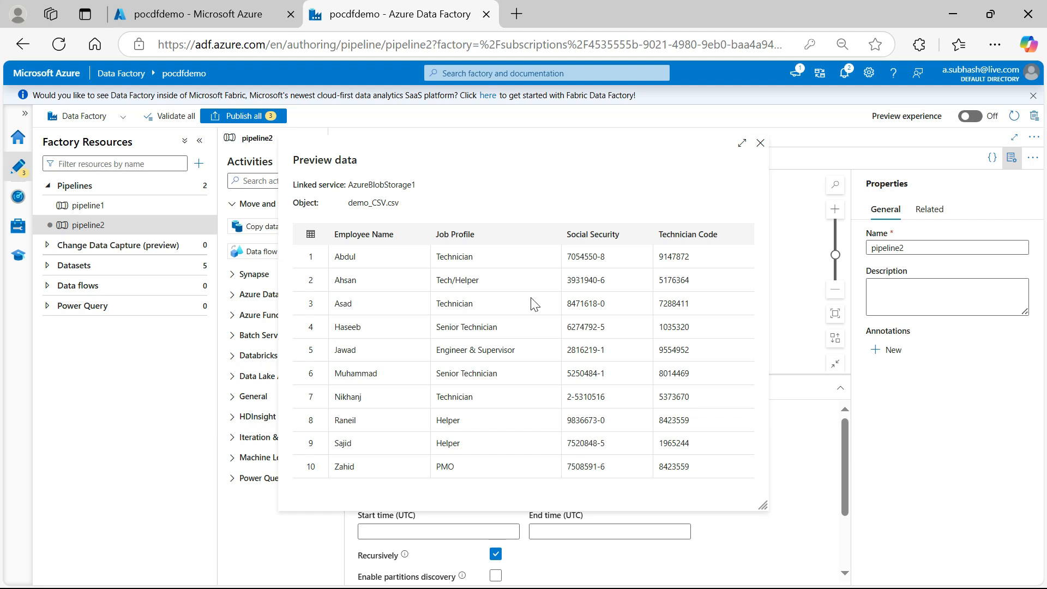
click(760, 144)
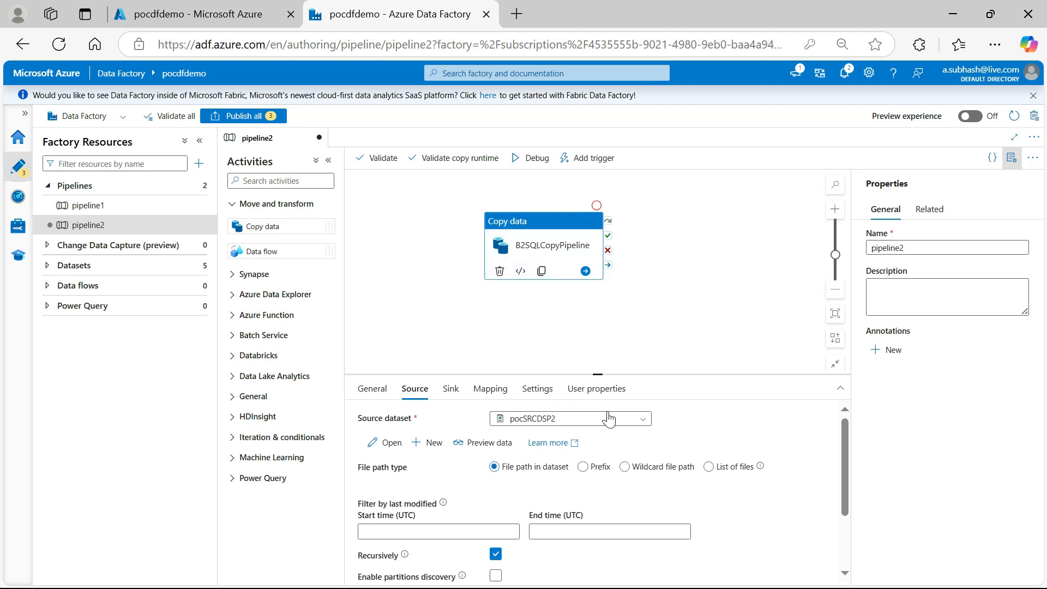
Validate all factory resources and publish all pending changes
click(170, 122)
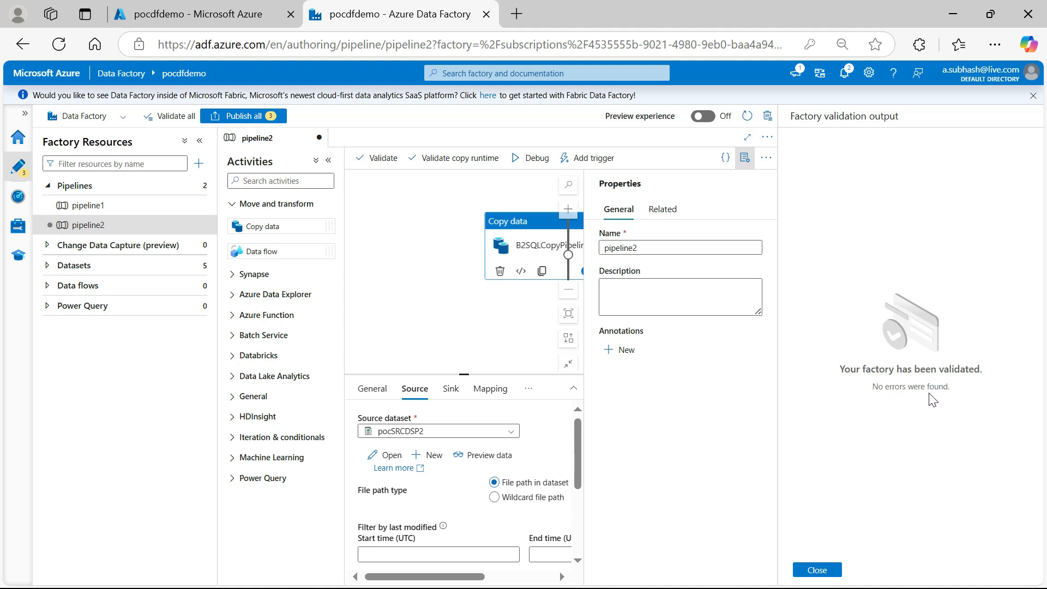
click(815, 569)
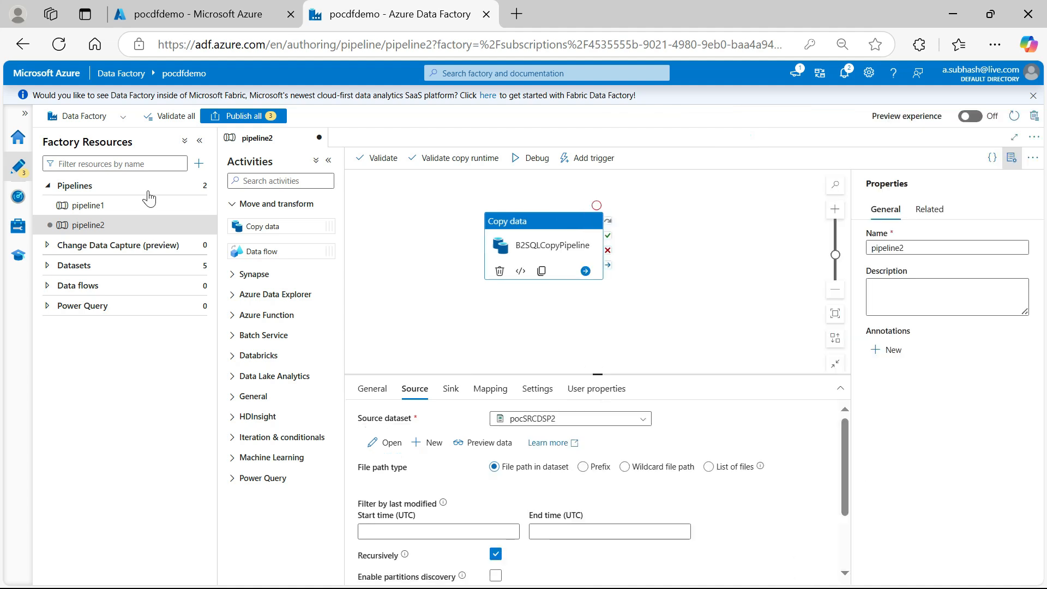
click(240, 116)
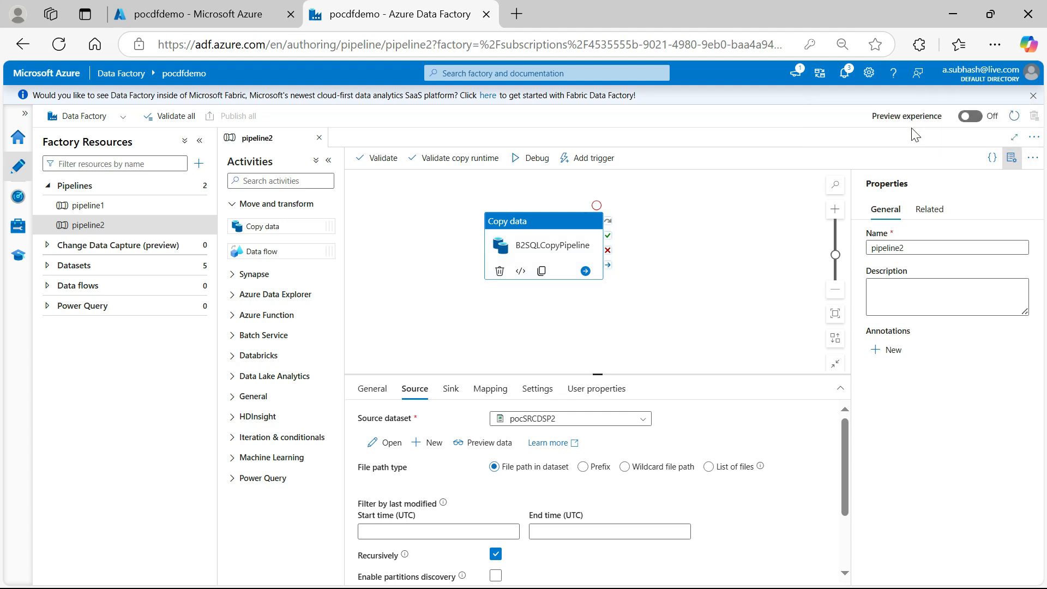
Trigger an on-demand run of pipeline2 using the last published configuration
click(586, 165)
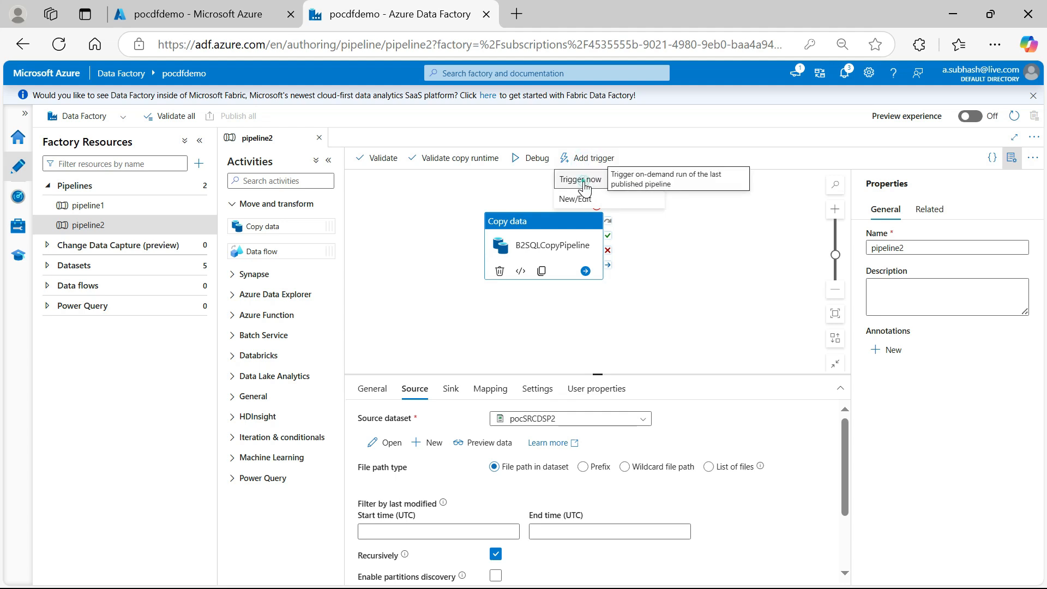
click(584, 187)
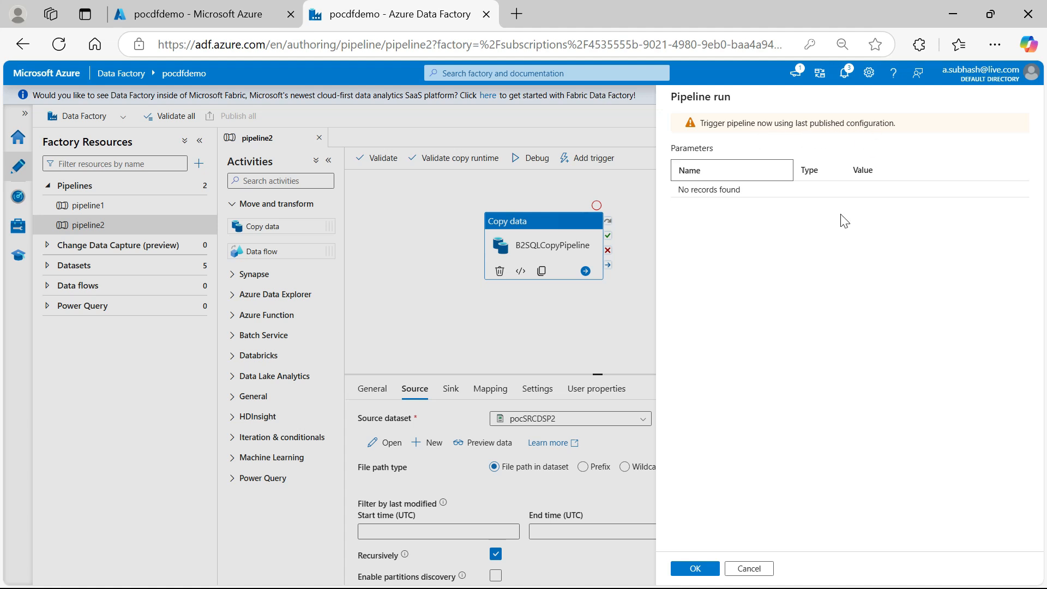
click(695, 568)
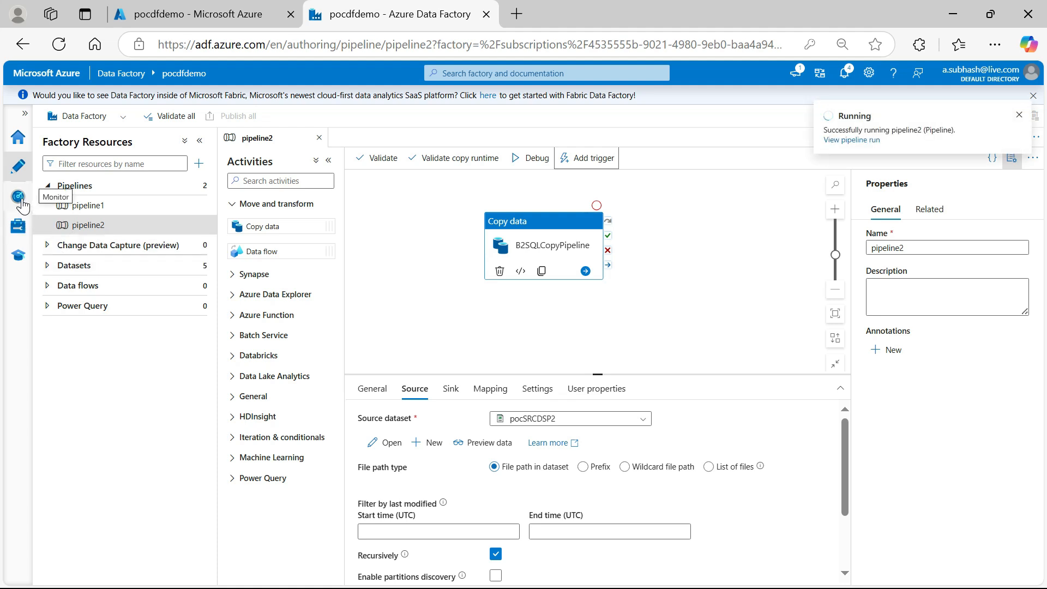
Monitor the pipeline2 run, refreshing its status, and read the run's error details
click(19, 199)
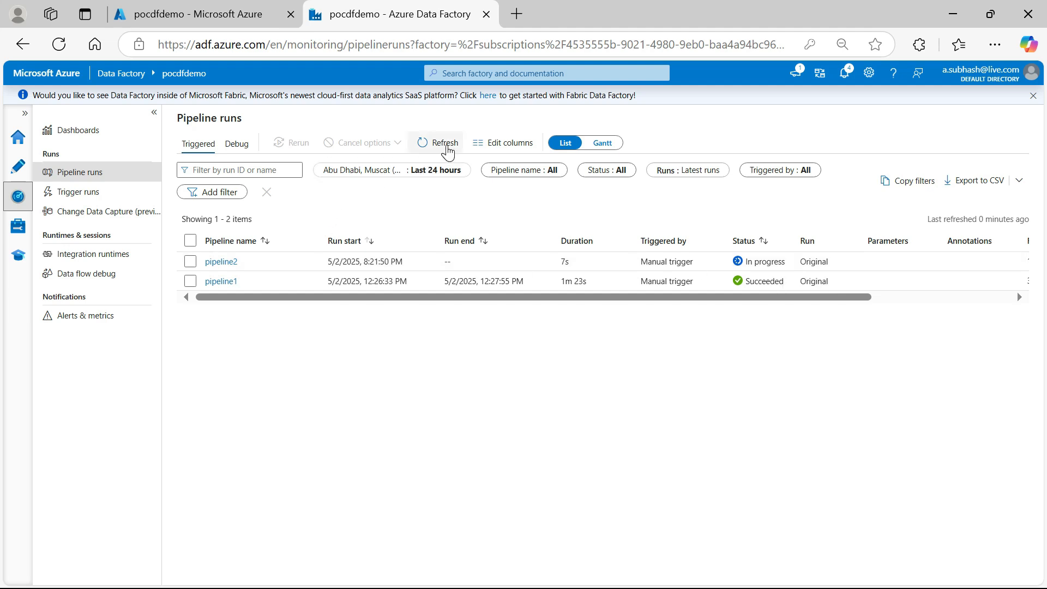
click(446, 145)
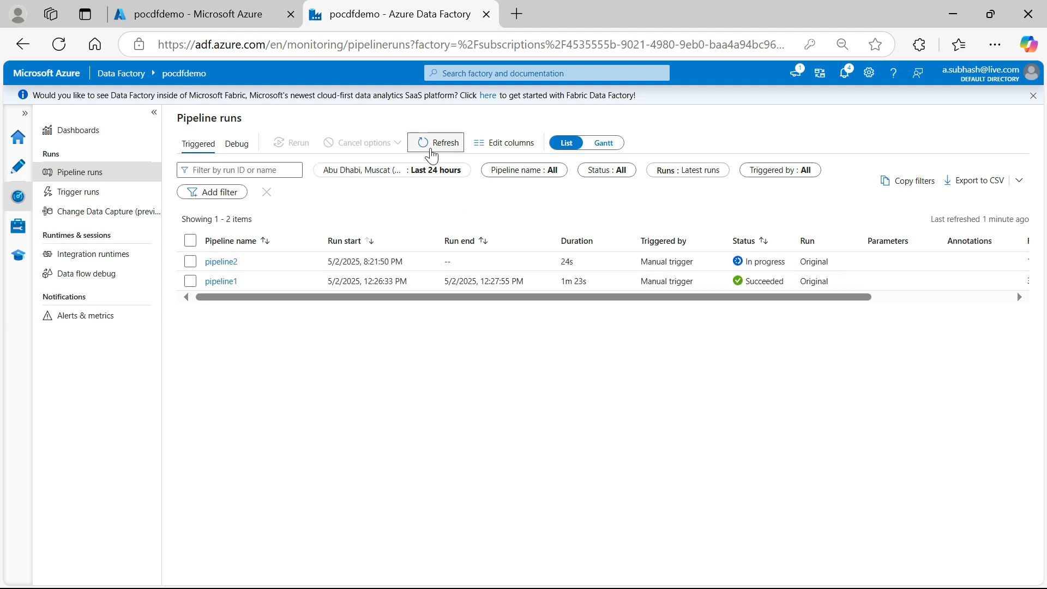
click(432, 154)
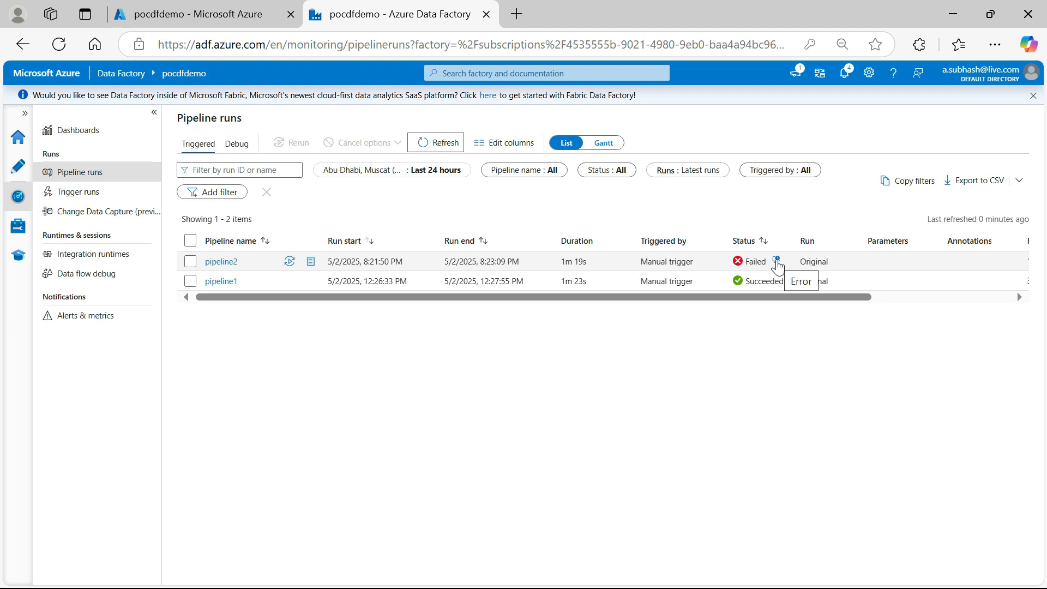
click(776, 261)
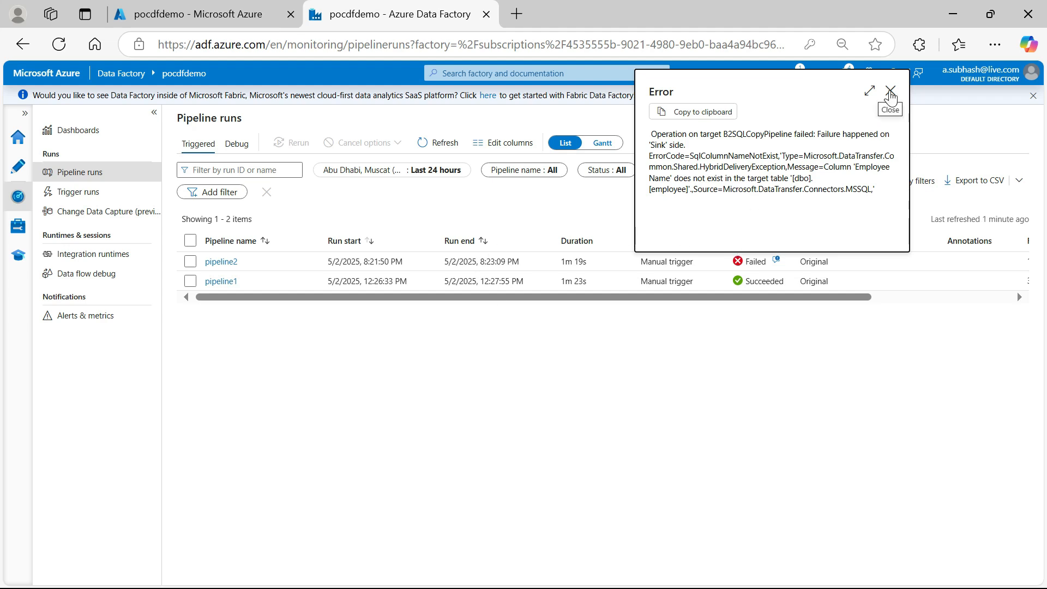
click(889, 93)
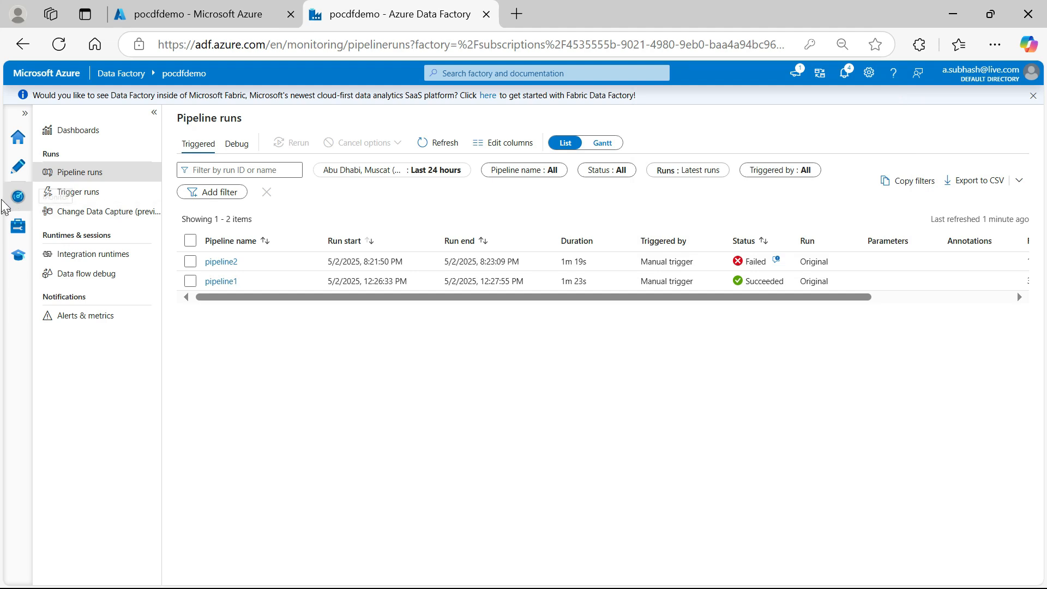
Return to authoring pipeline2 and open the settings of its B2SQLCopyPipeline copy activity
click(16, 168)
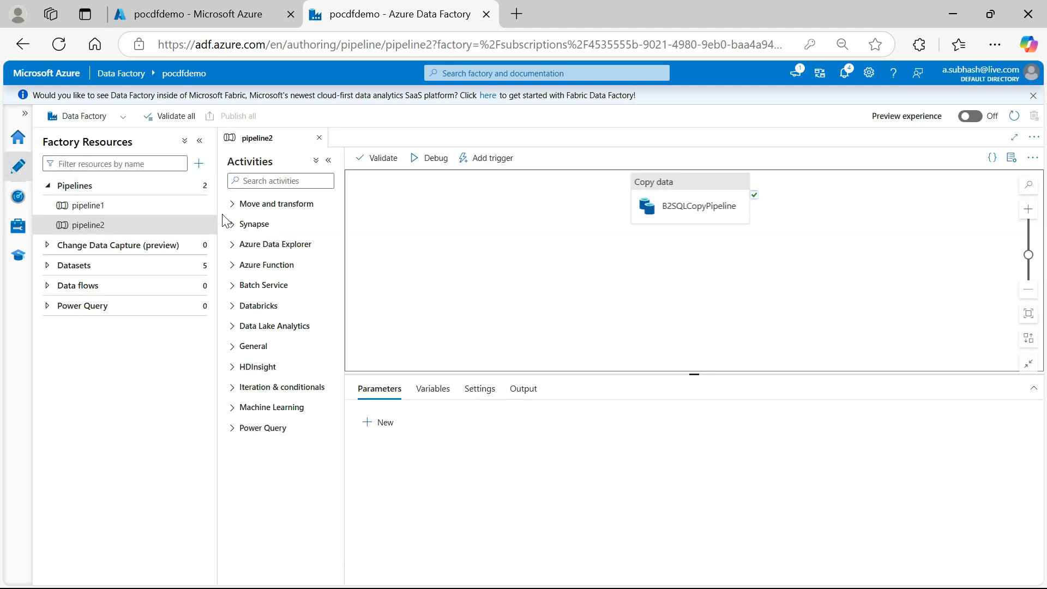
click(161, 225)
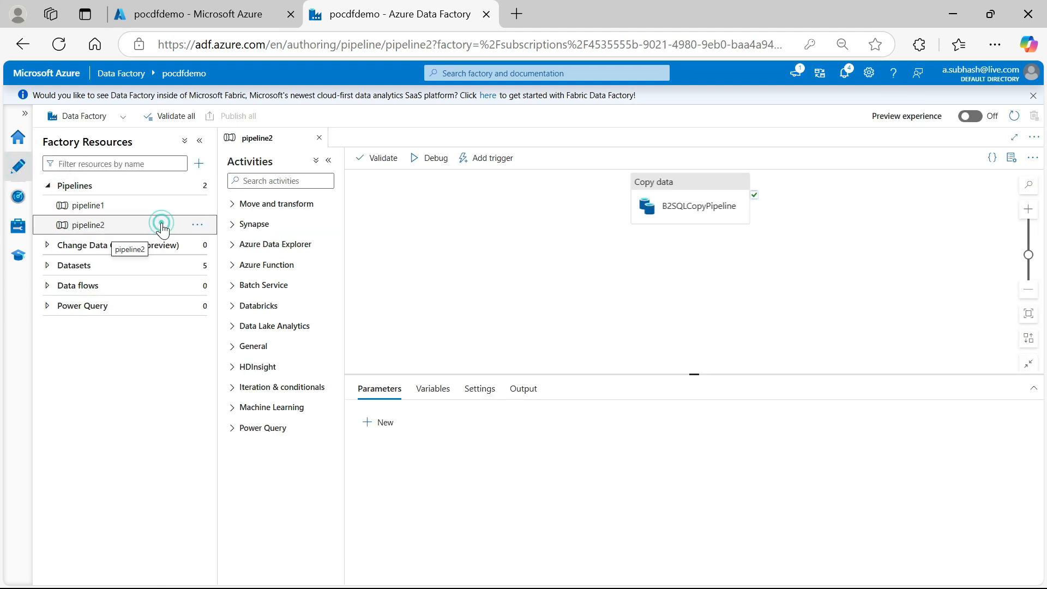
click(197, 225)
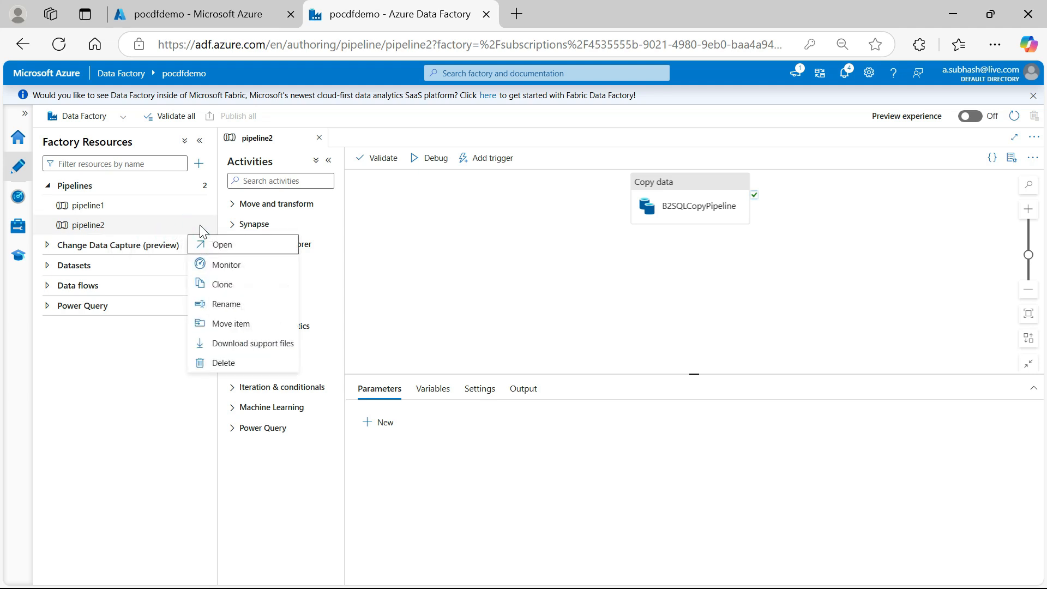
click(221, 243)
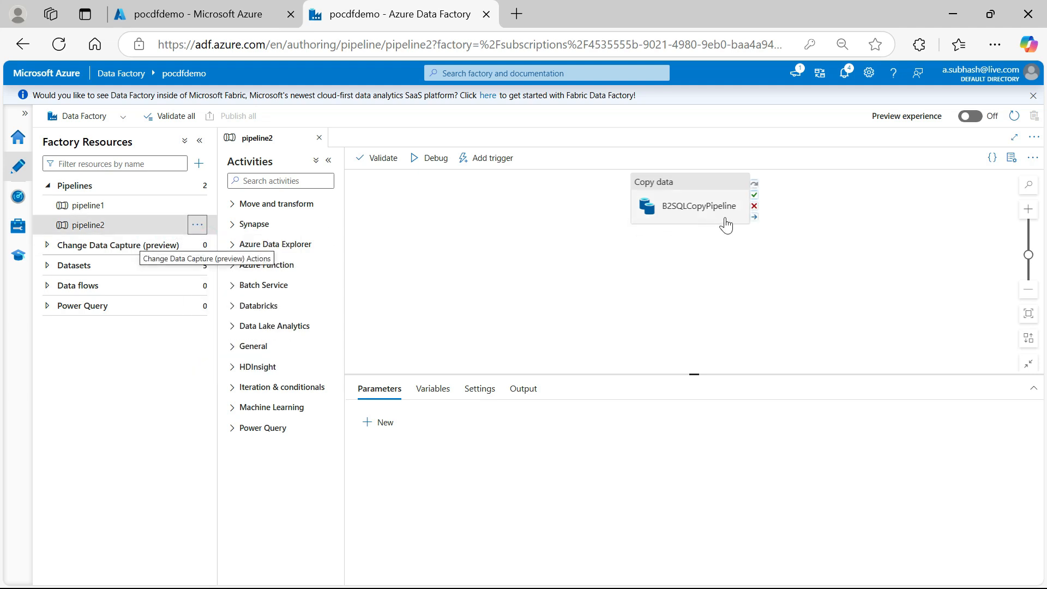
click(703, 210)
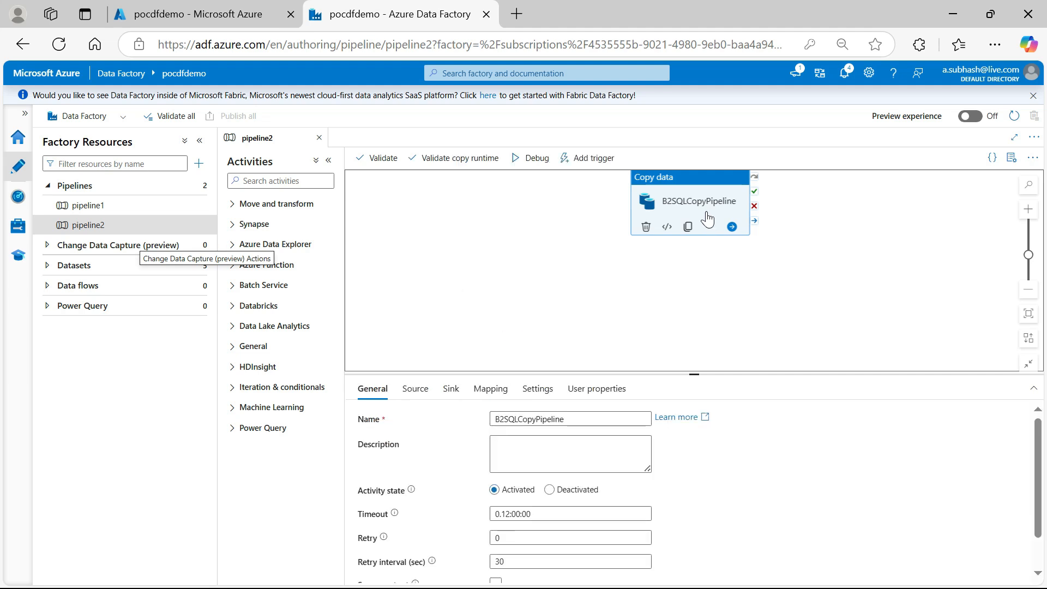
Import the source and destination schemas into the copy activity's column mapping and enlarge the settings area to show all mappings
click(490, 397)
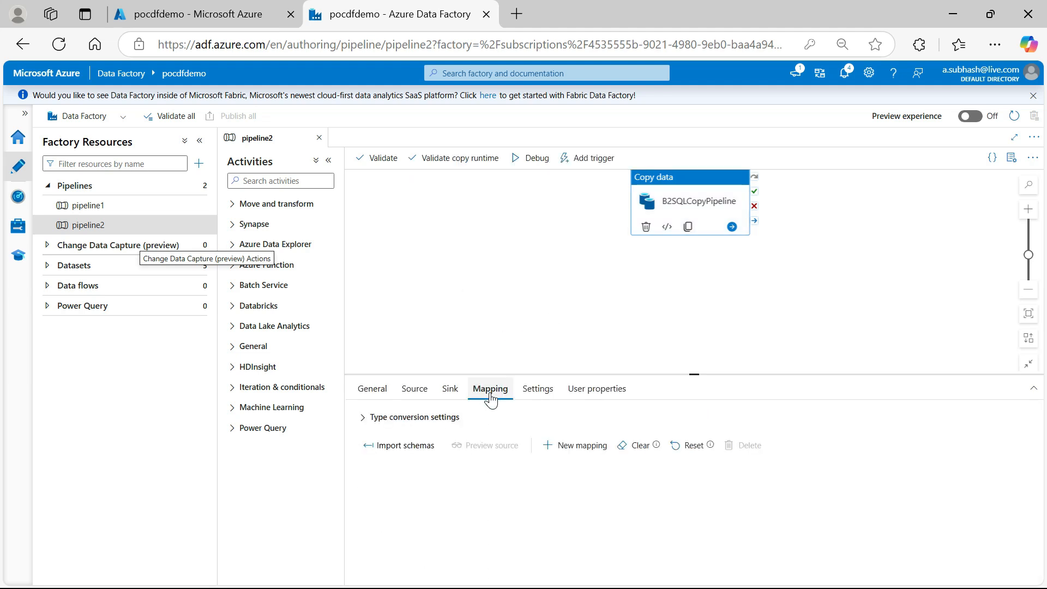
click(371, 391)
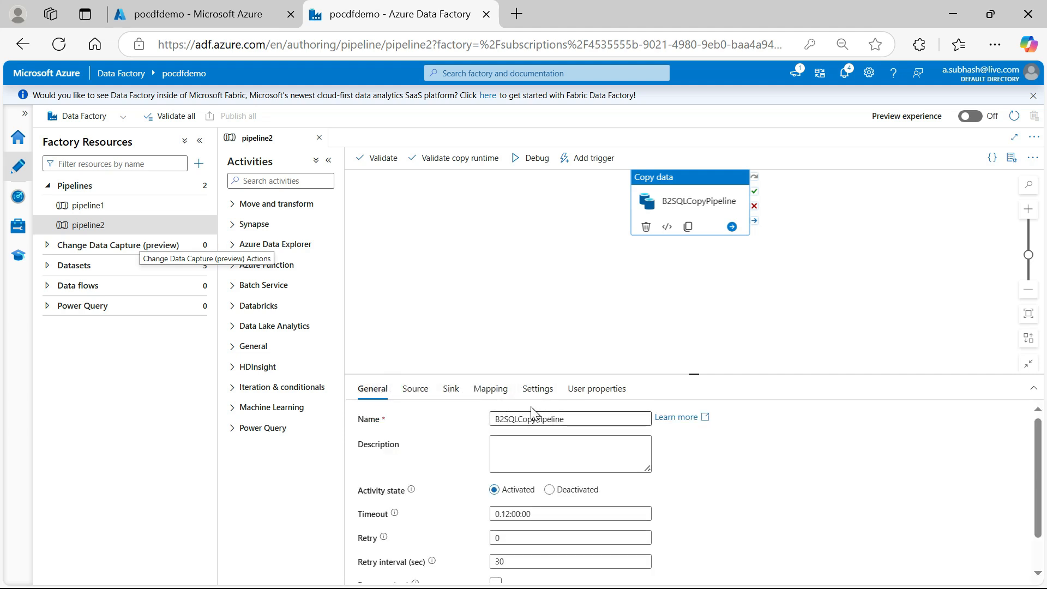
click(490, 389)
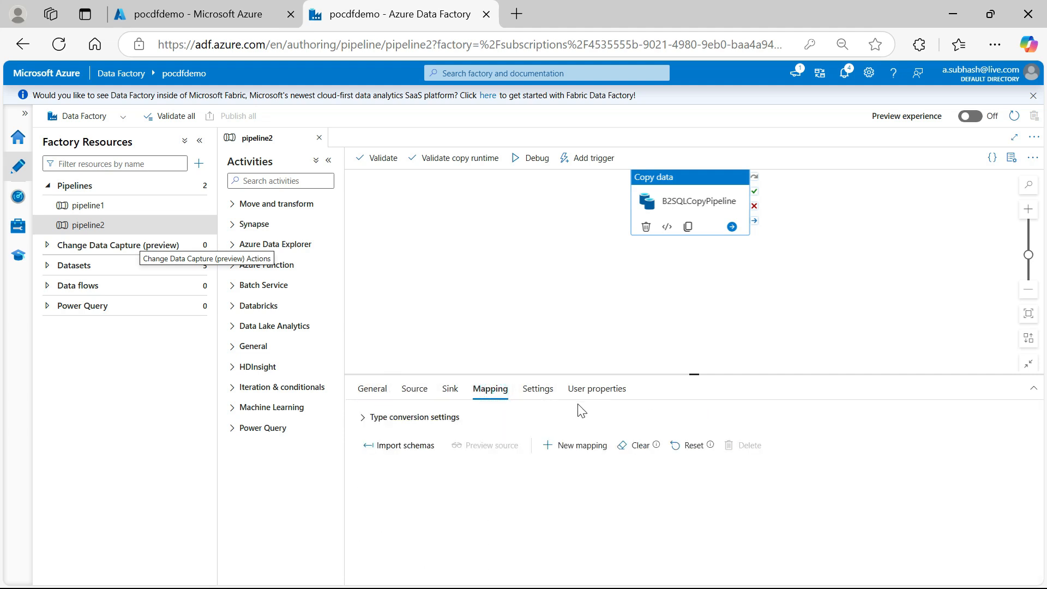
click(362, 416)
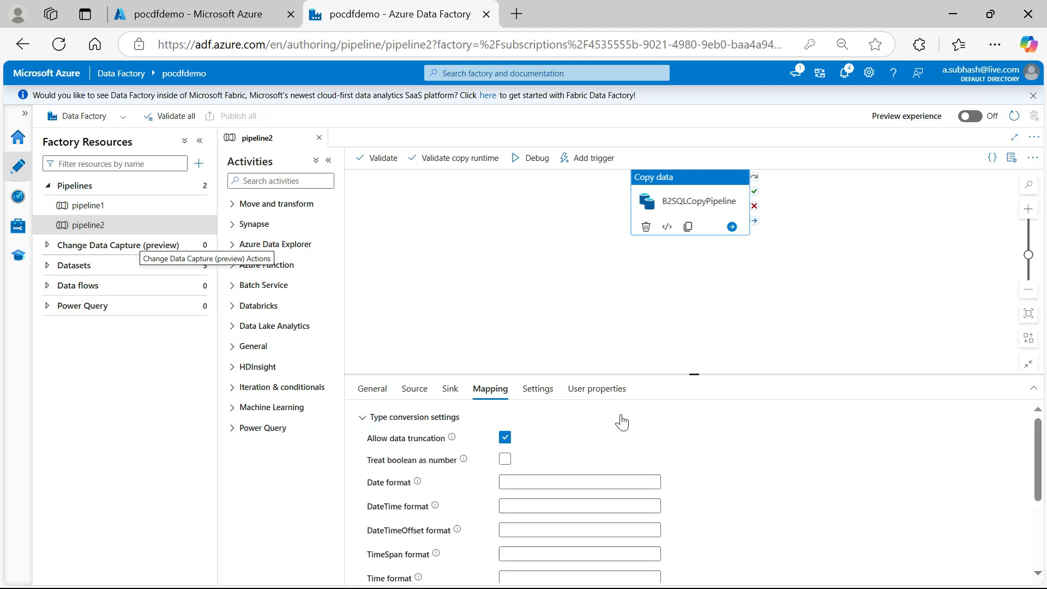
scroll(621, 422, down, 3)
scroll(622, 422, up, 3)
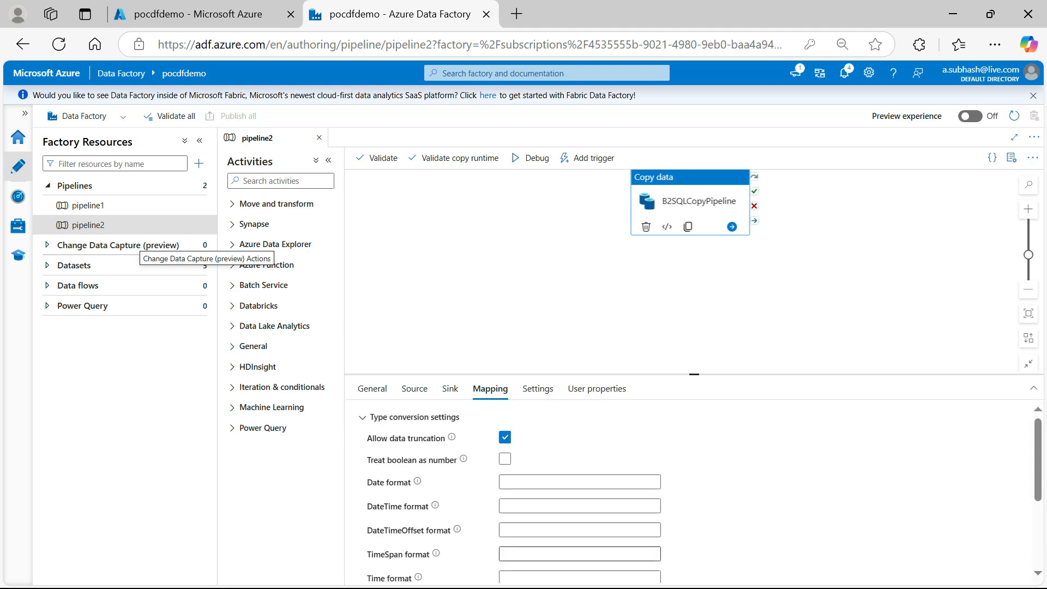
click(622, 420)
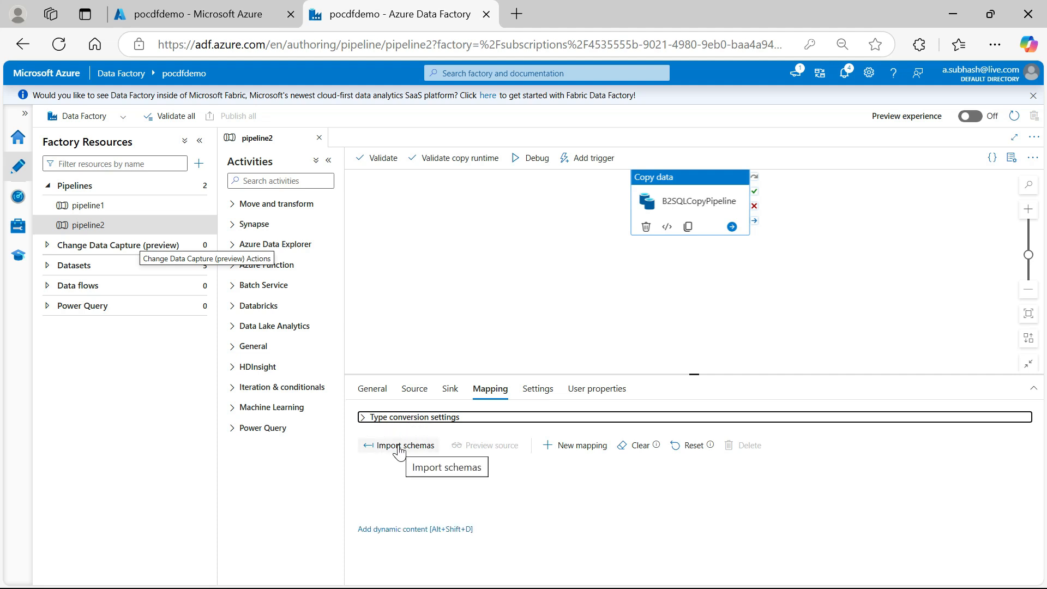
click(399, 447)
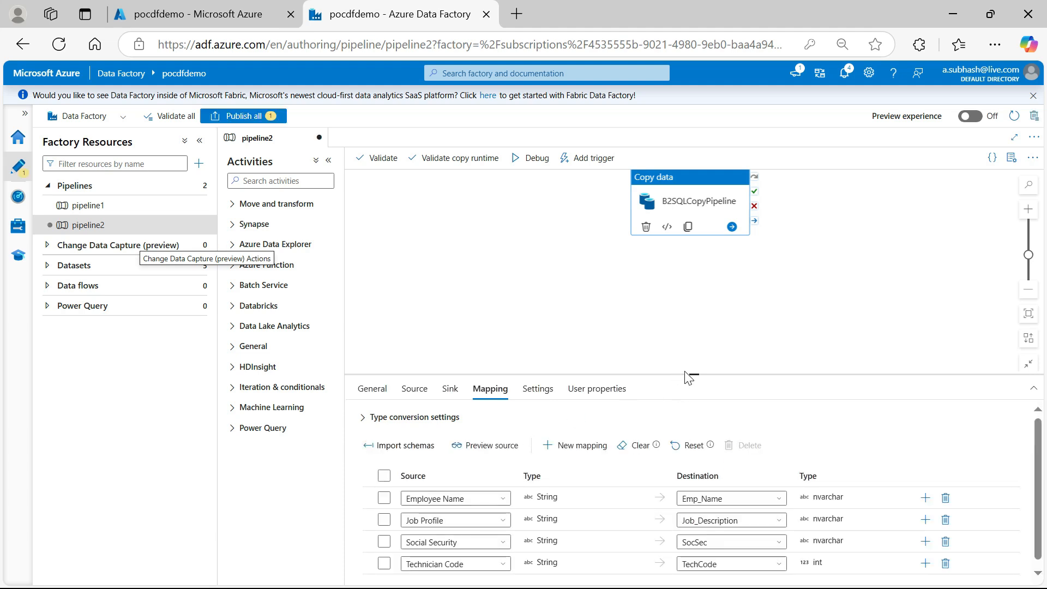
drag(686, 375, 686, 313)
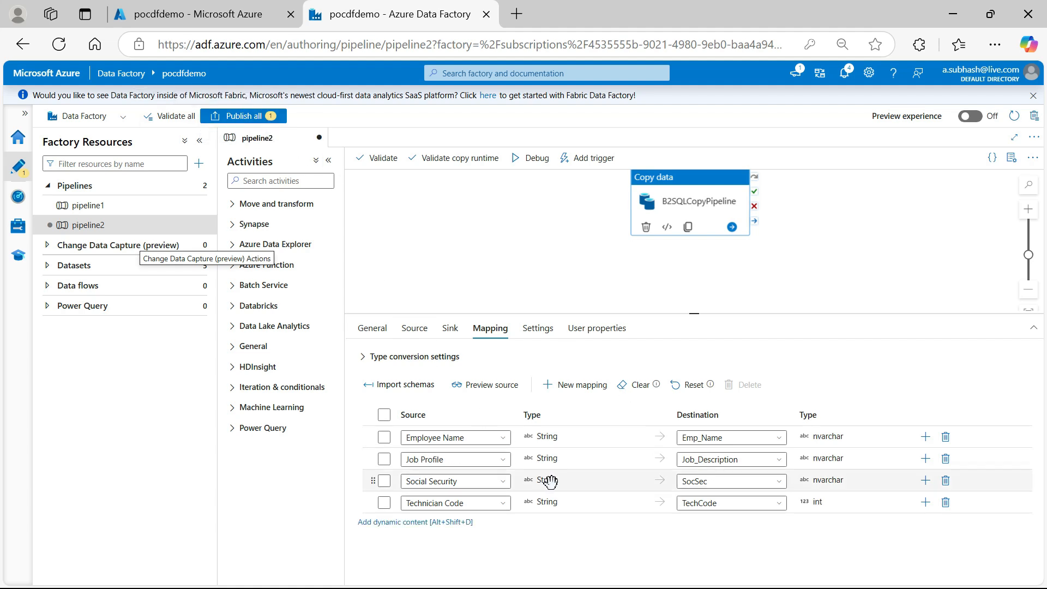
Publish the pending pipeline2 changes and trigger an on-demand run using the last published configuration
click(240, 117)
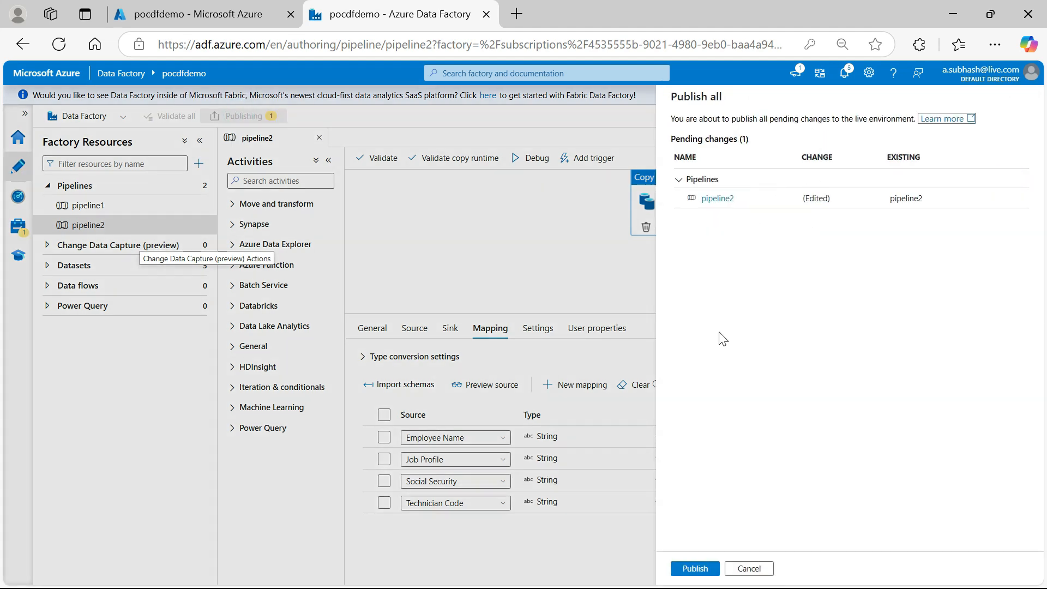
click(694, 568)
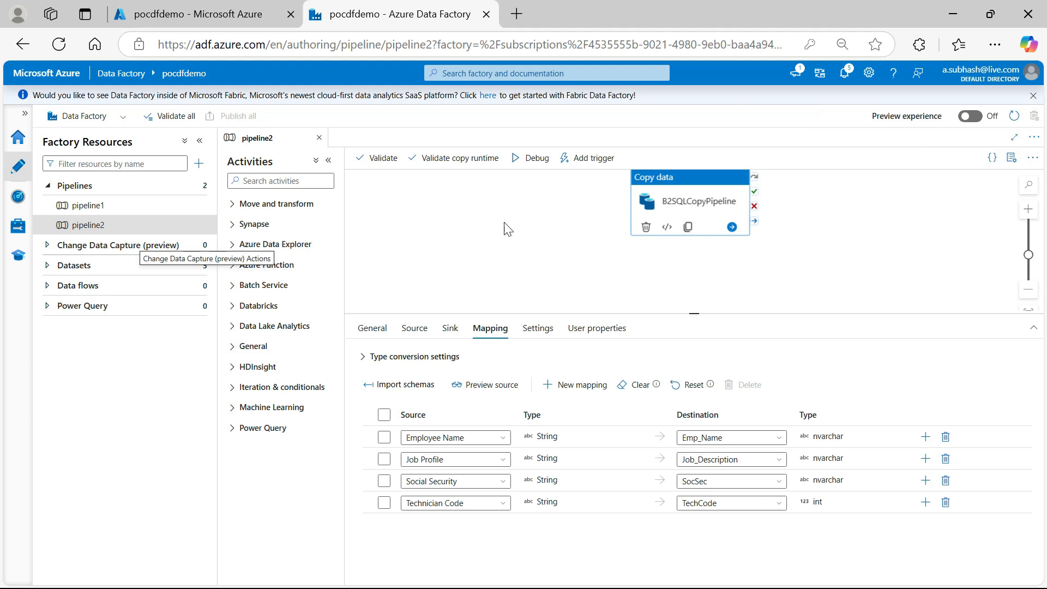
click(583, 162)
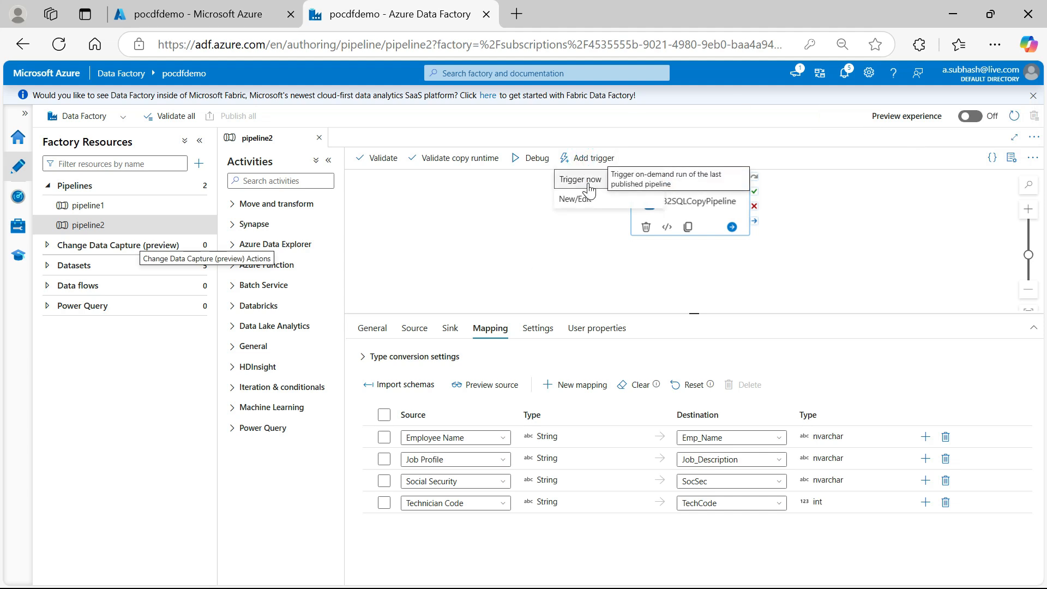
click(590, 181)
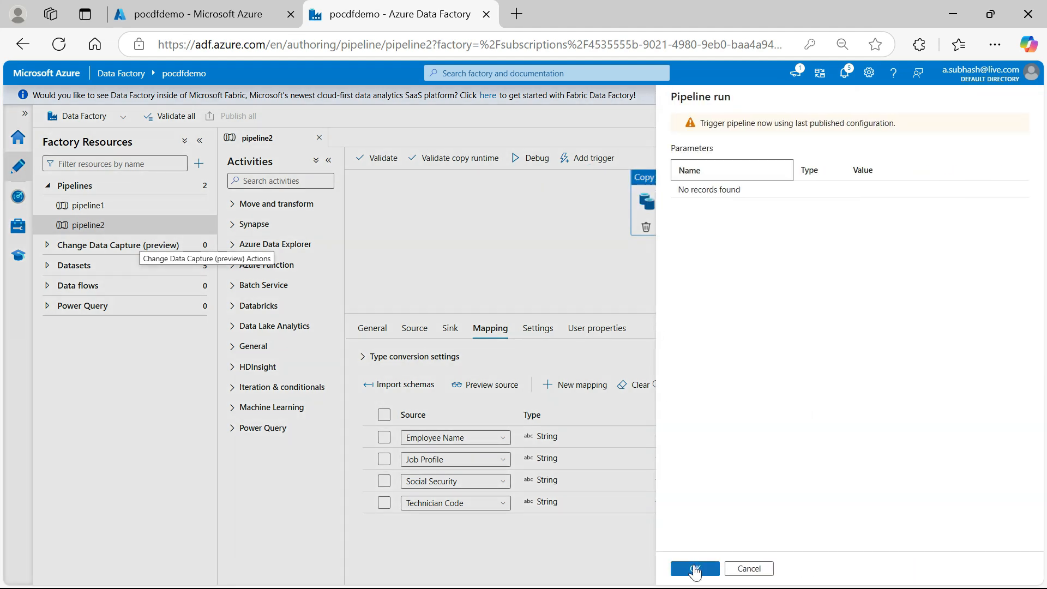
click(694, 569)
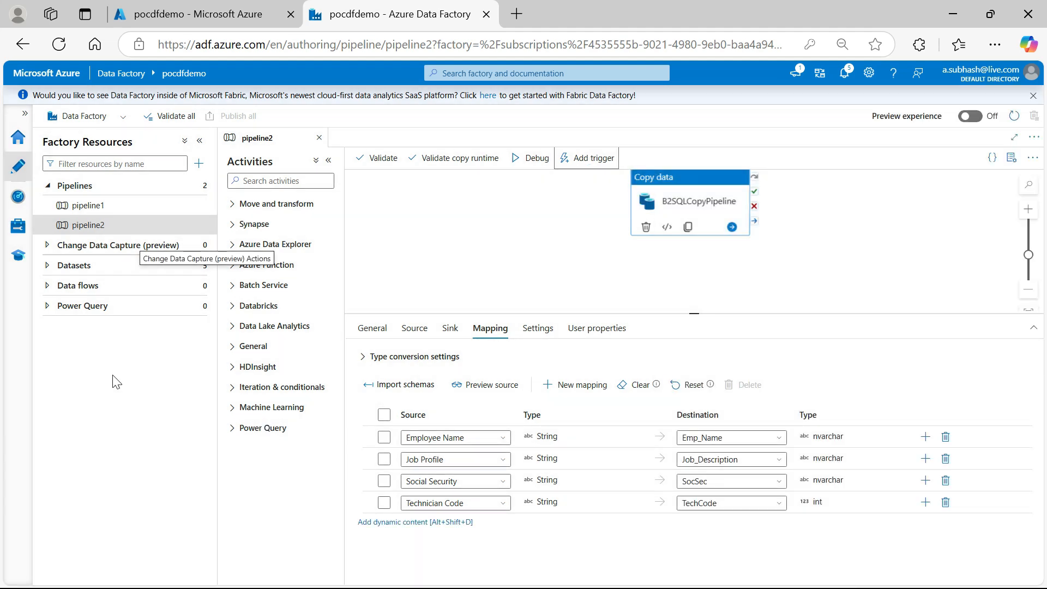
Monitor the newly triggered pipeline2 run in the pipeline runs list, refreshing until it finishes
click(21, 198)
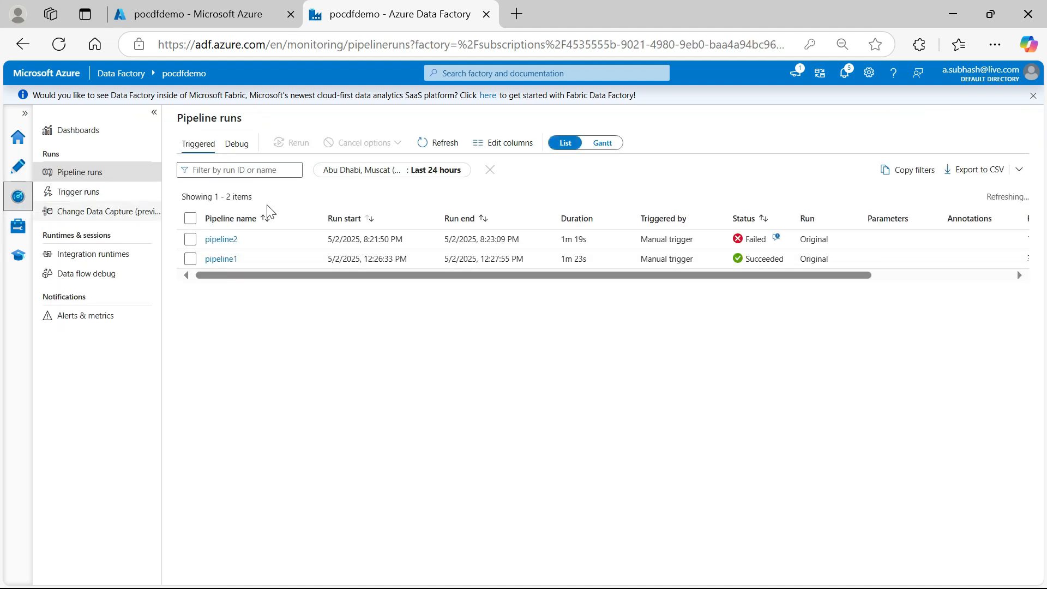
click(436, 142)
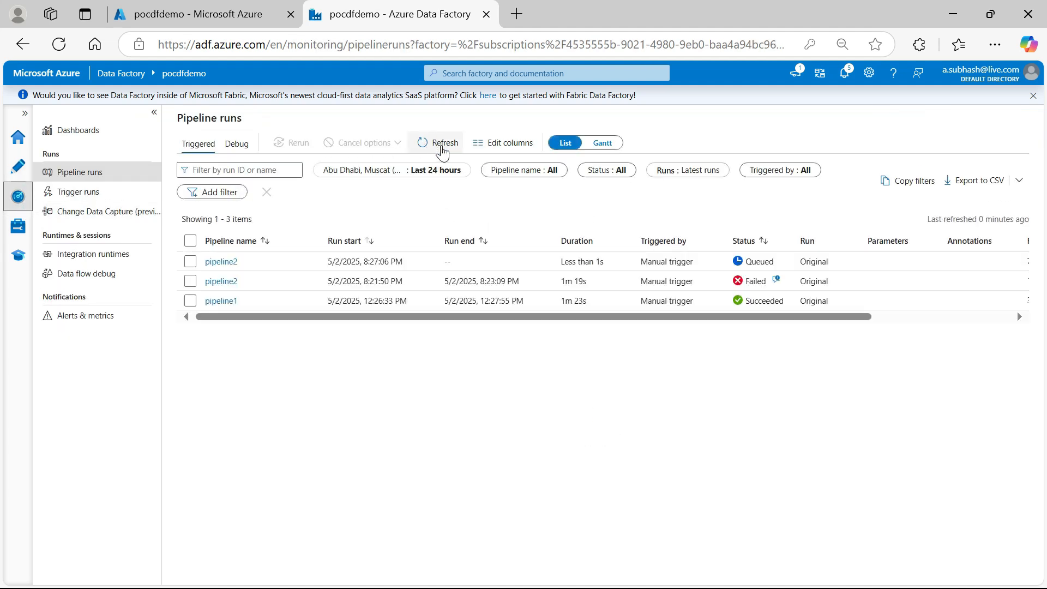
click(444, 145)
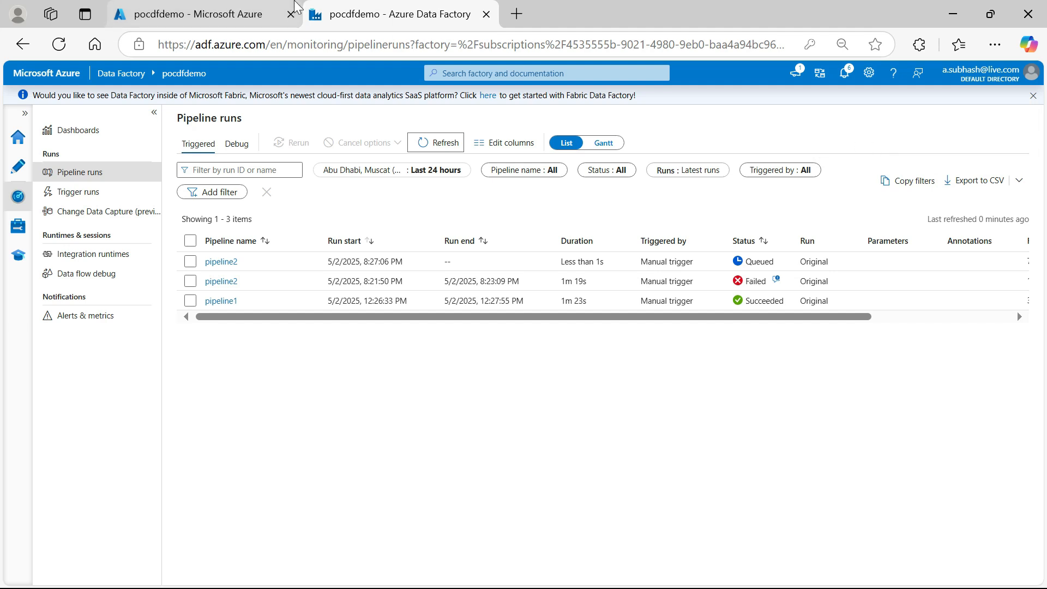
mouse_move(295, 6)
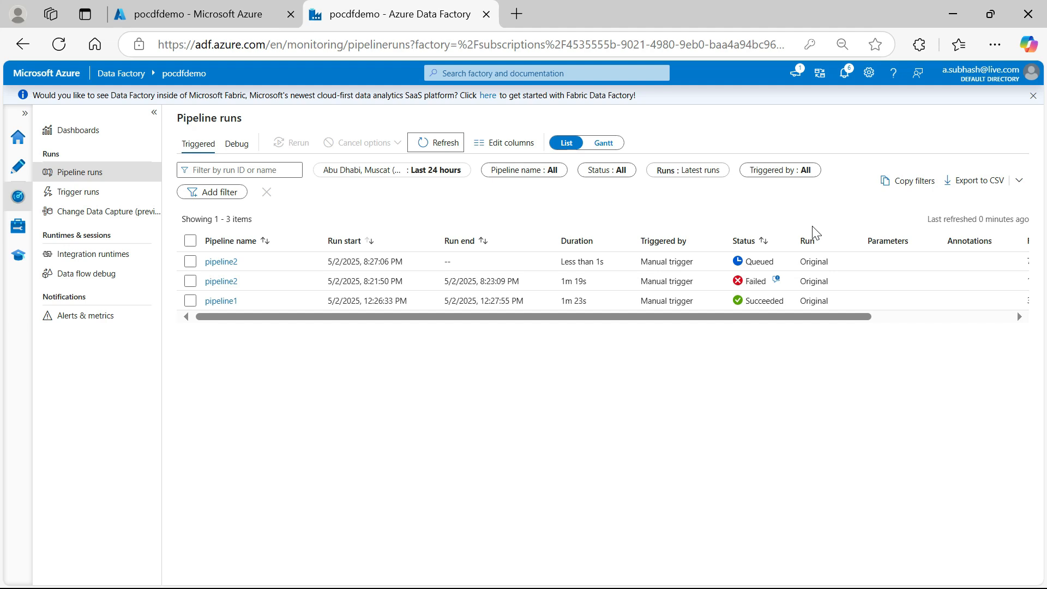
click(444, 145)
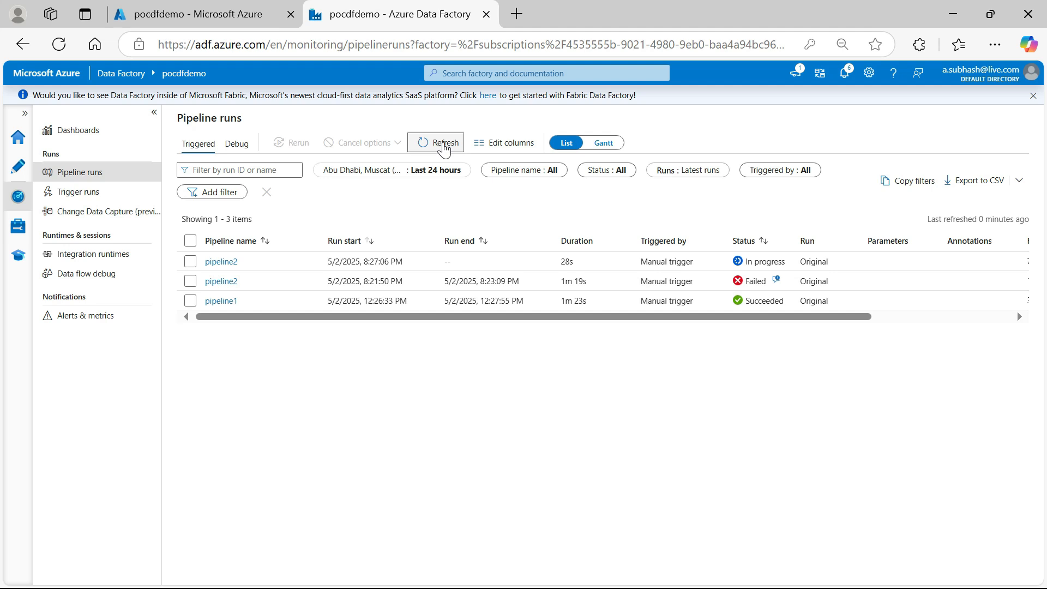
click(445, 145)
click(445, 145)
click(445, 145)
click(443, 144)
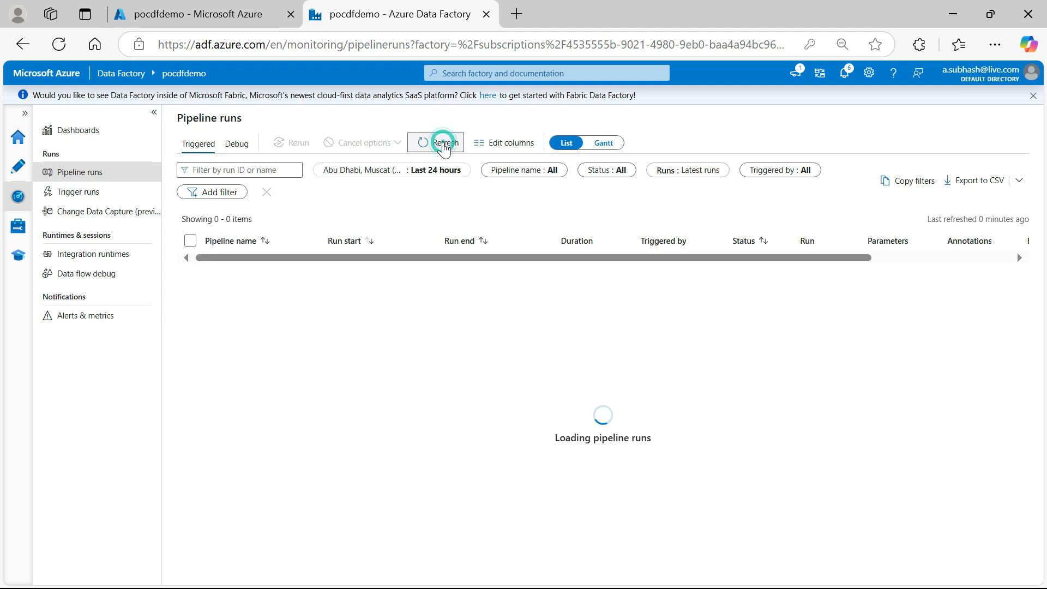
click(443, 144)
click(443, 144)
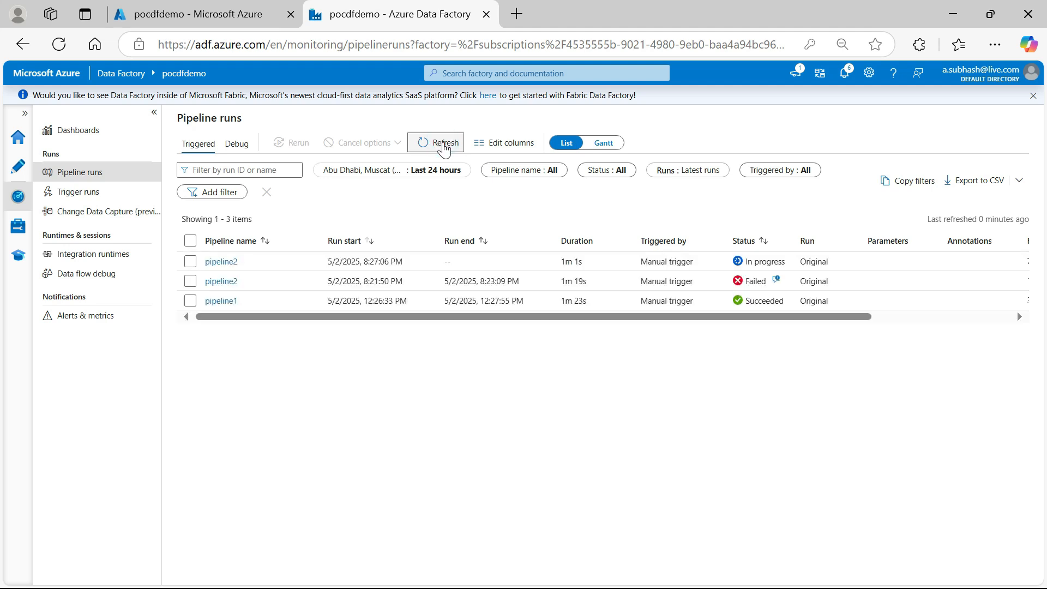
click(443, 144)
click(451, 145)
click(425, 146)
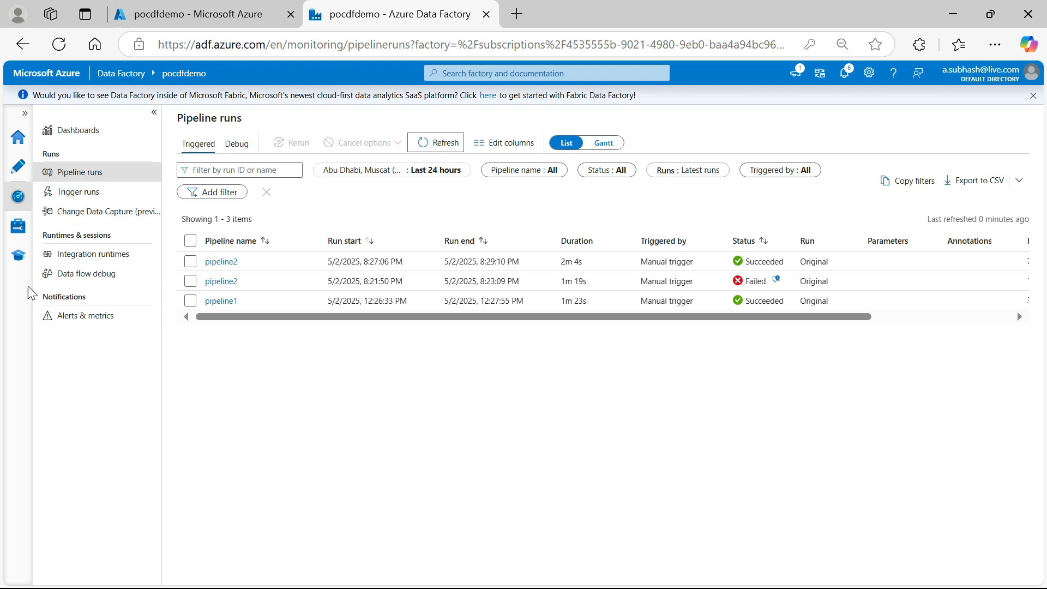
Switch to the Azure portal, open the pocsqldbdemo SQL database and sign in to its query editor
click(252, 21)
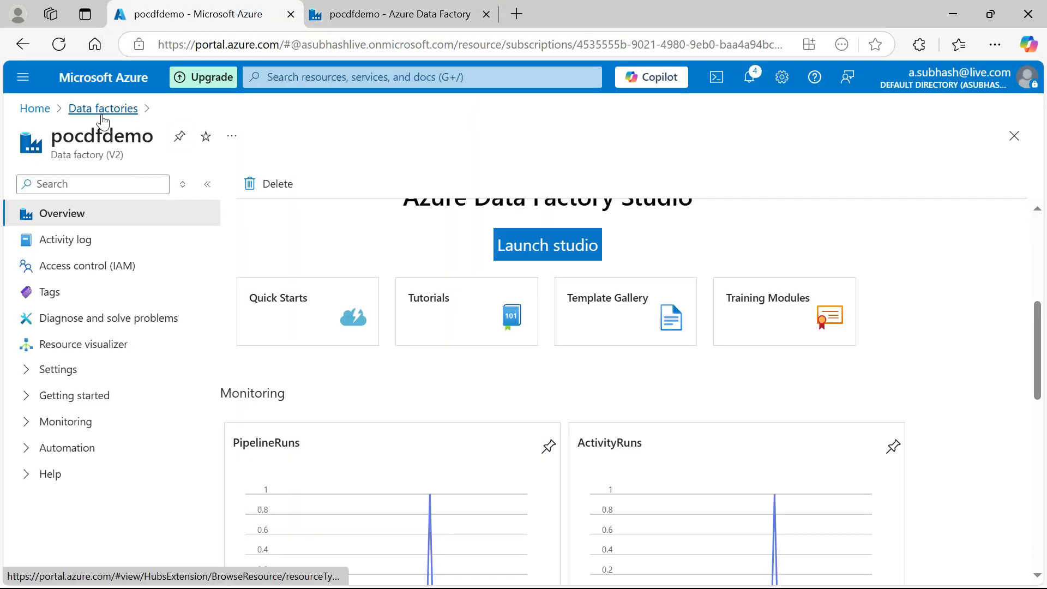
click(35, 108)
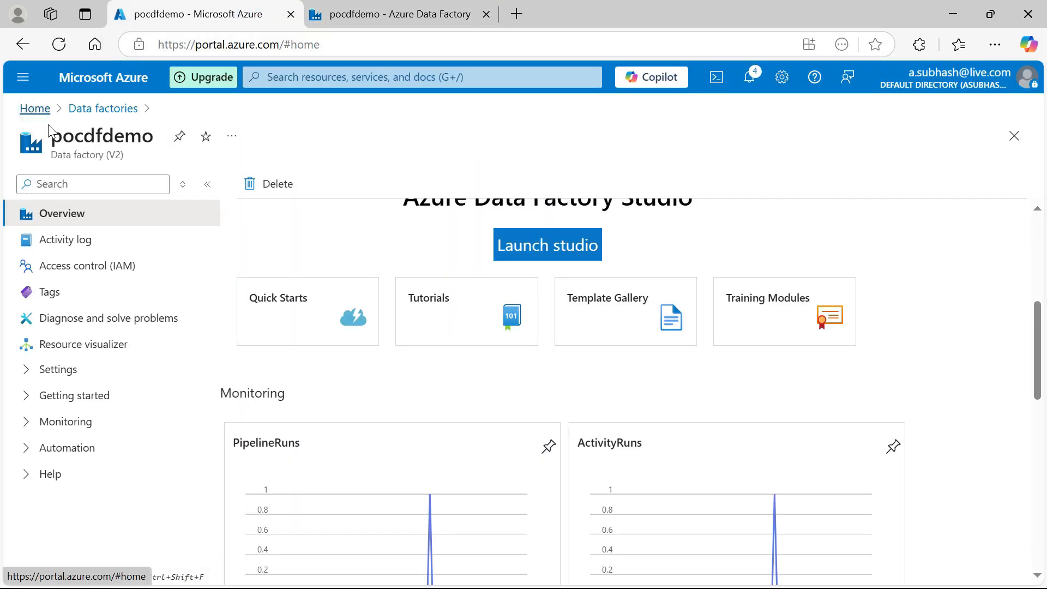
click(23, 76)
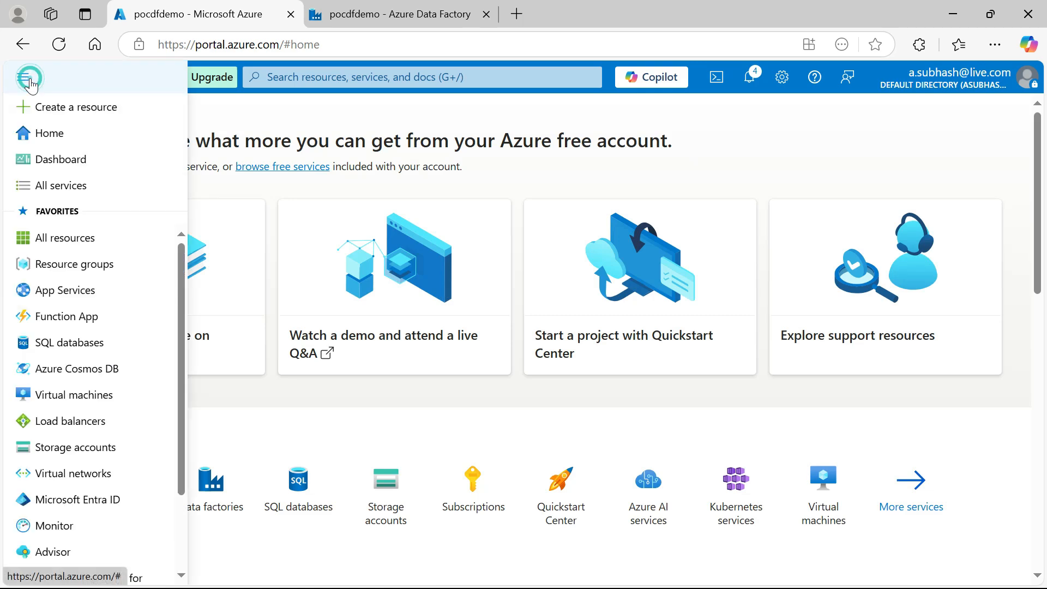
click(65, 344)
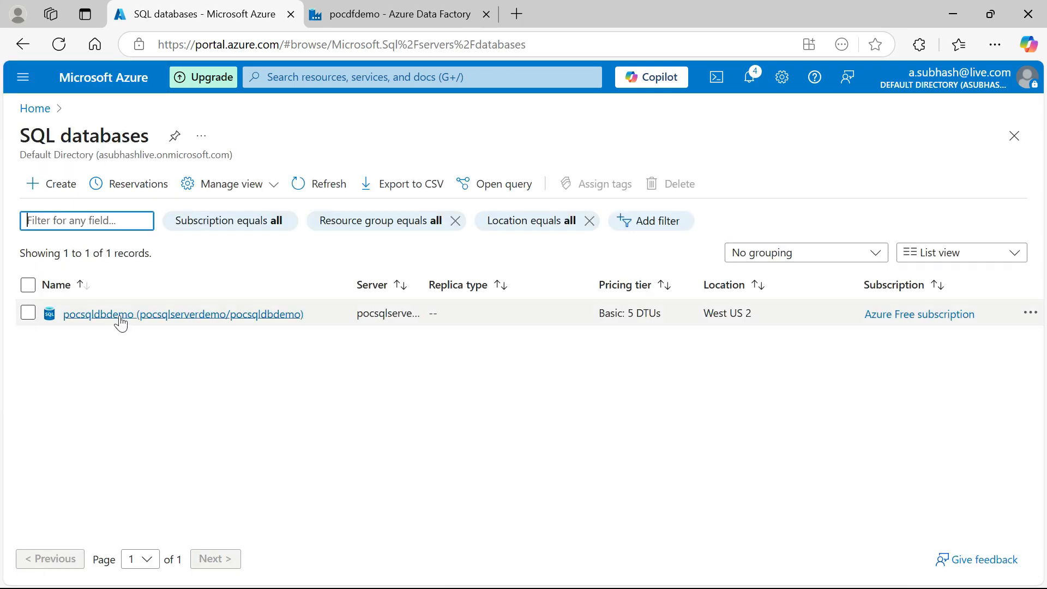
click(117, 314)
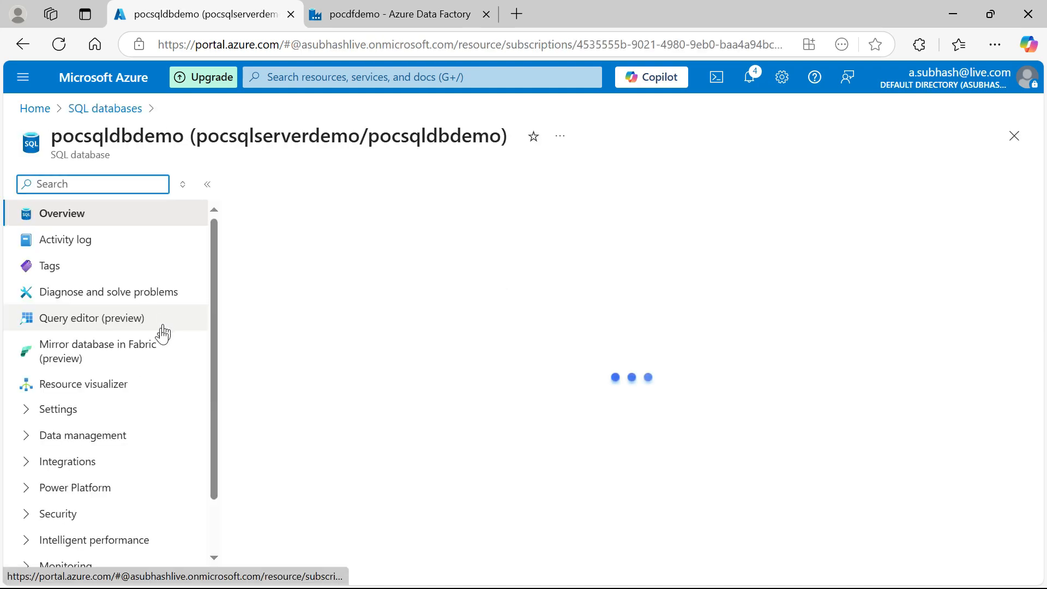
click(124, 320)
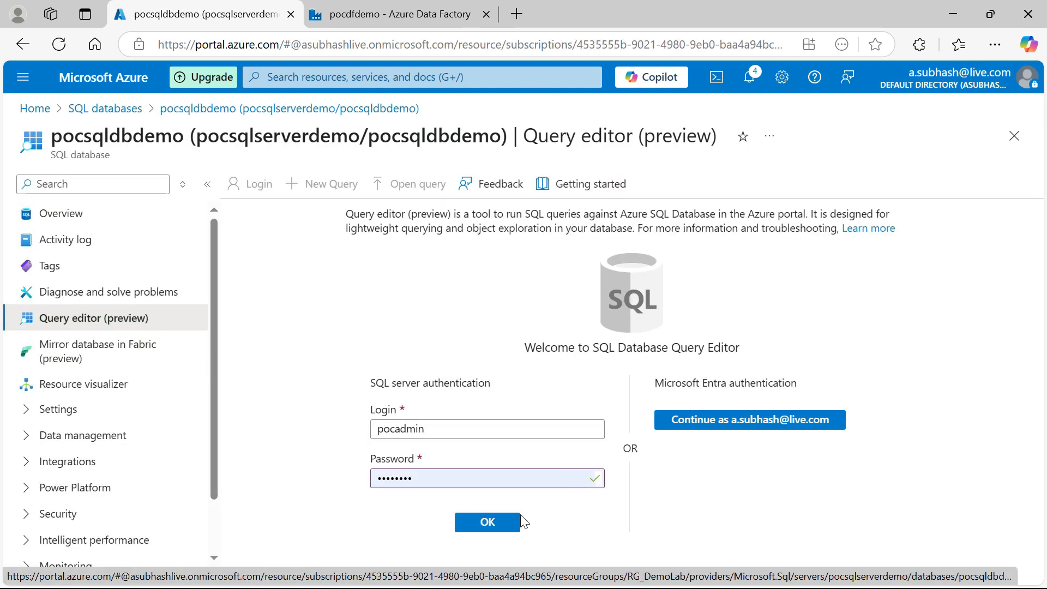
click(502, 523)
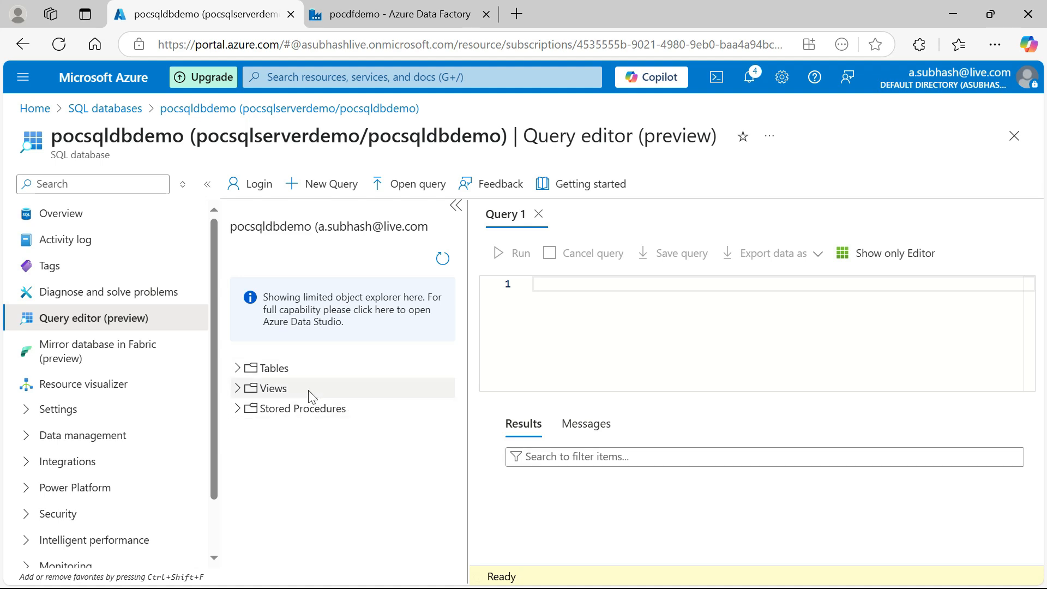
List the columns of the dbo.employee table and run "select * from employee" to review all the copied rows
click(239, 367)
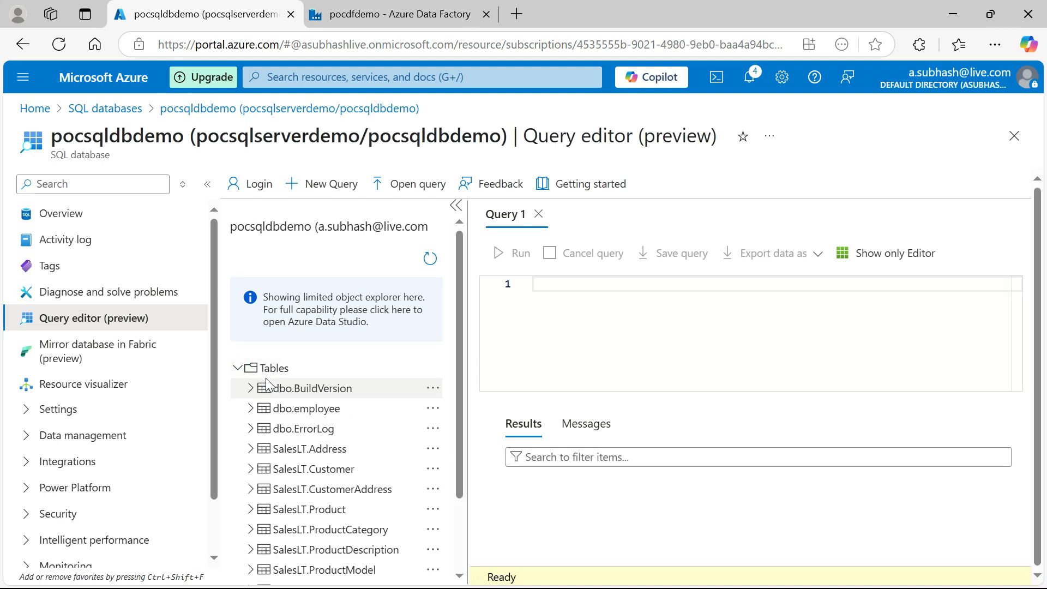
click(249, 409)
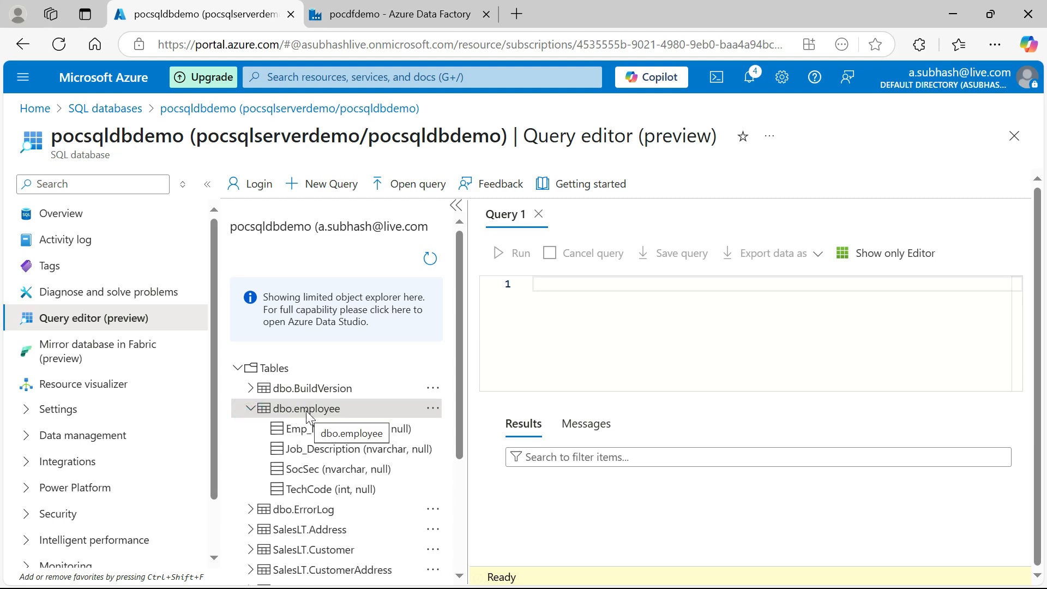
click(585, 283)
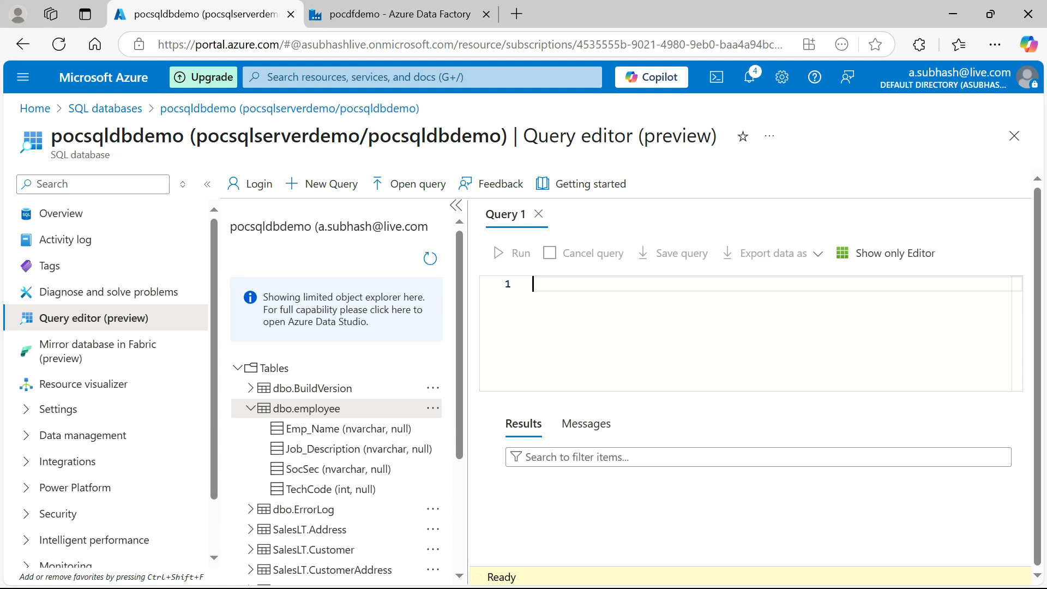
text(select)
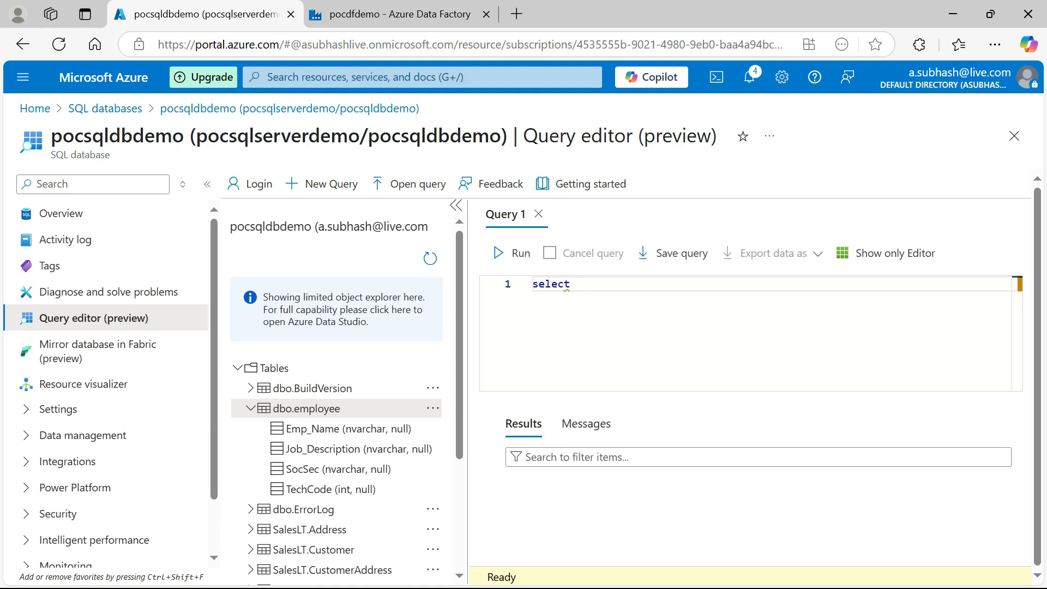
text( * from employee)
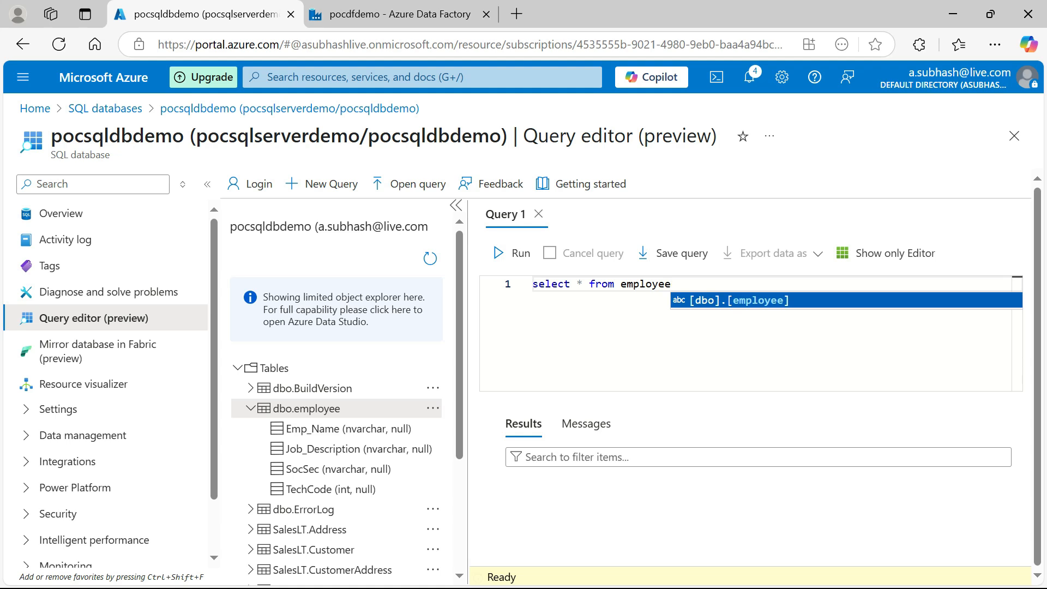
click(517, 253)
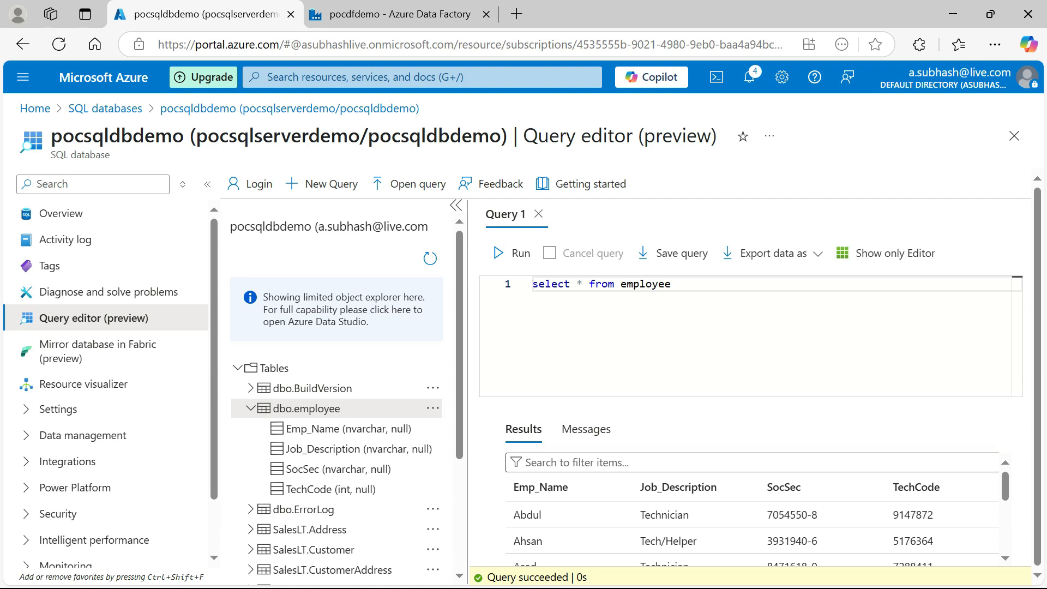
scroll(752, 507, down, 2)
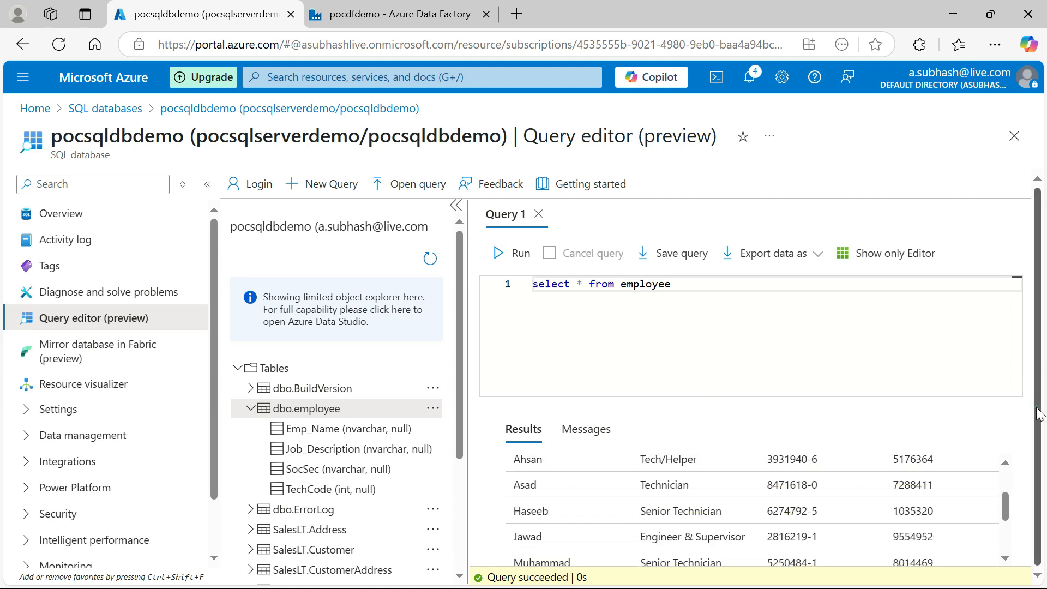
drag(1005, 508, 991, 547)
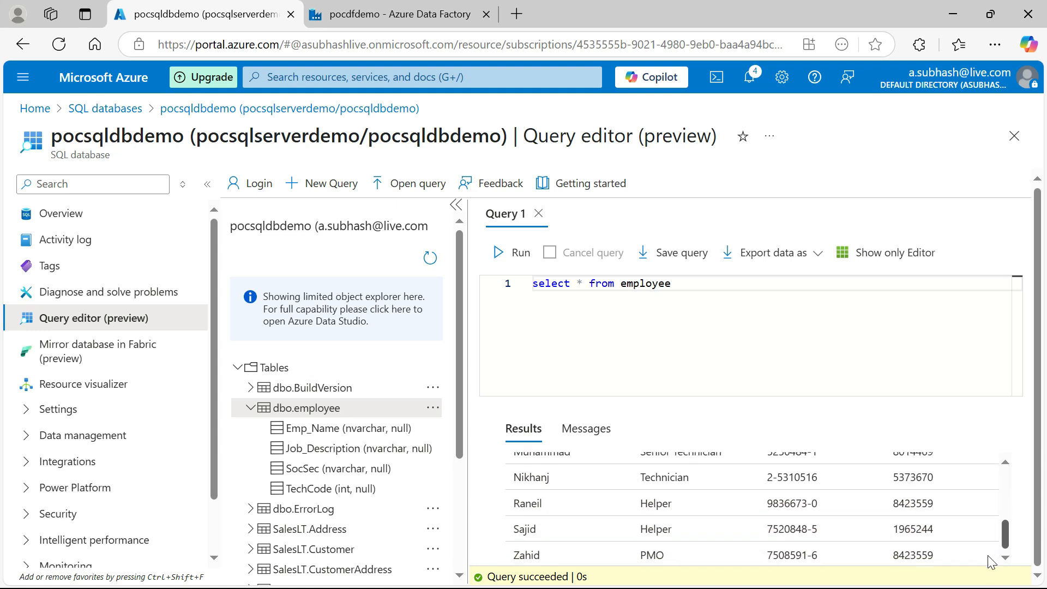